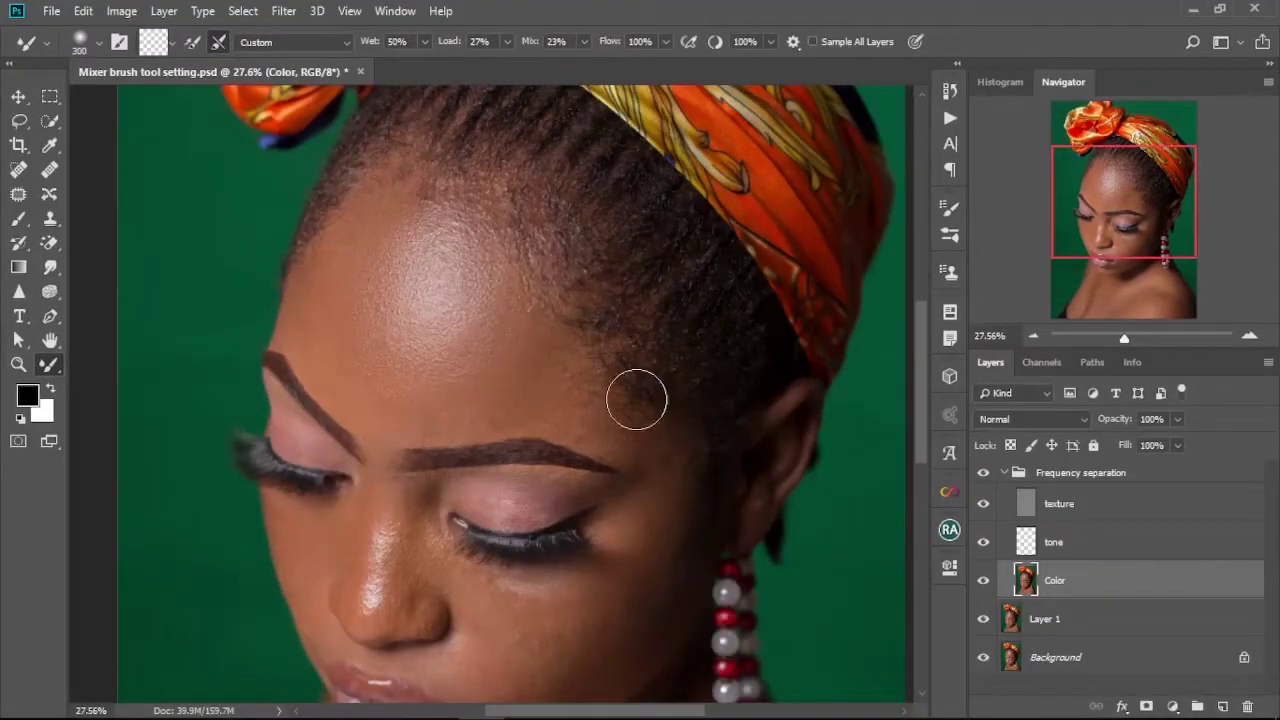
- Resize the Mixer Brush to 175 with the bracket keys and zoom out to the lower face
{"action": "key", "text": "bracketleft"}
{"action": "key", "text": "bracketleft"}
{"action": "key", "text": "bracketleft"}
{"action": "key", "text": "bracketleft"}
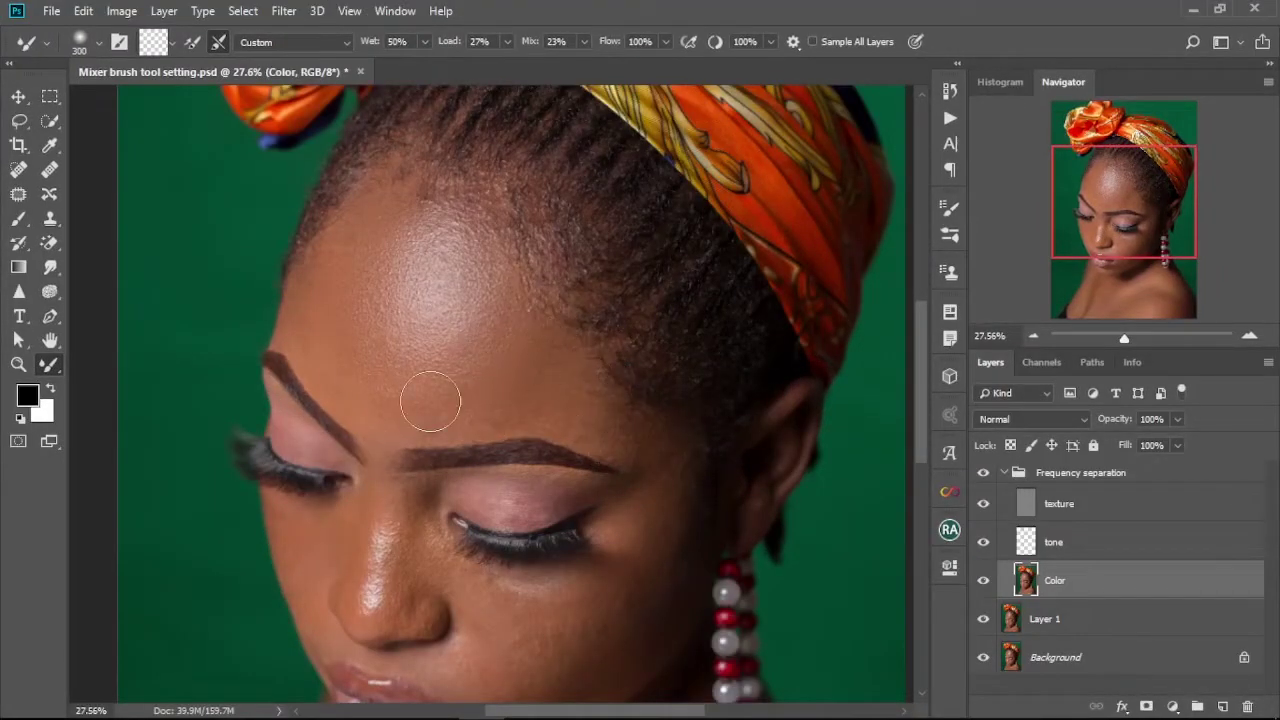
{"action": "key", "text": "bracketright"}
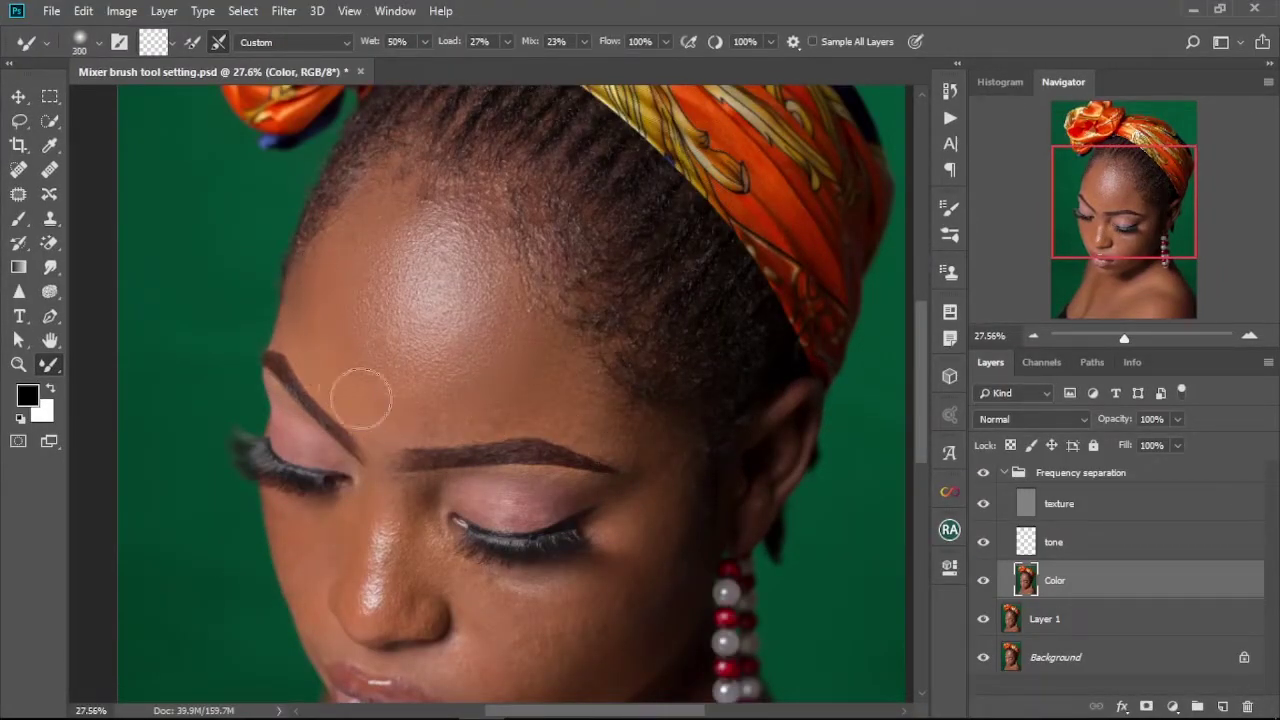
{"action": "scroll", "coordinate": [371, 229], "scroll_direction": "down", "scroll_amount": 2}
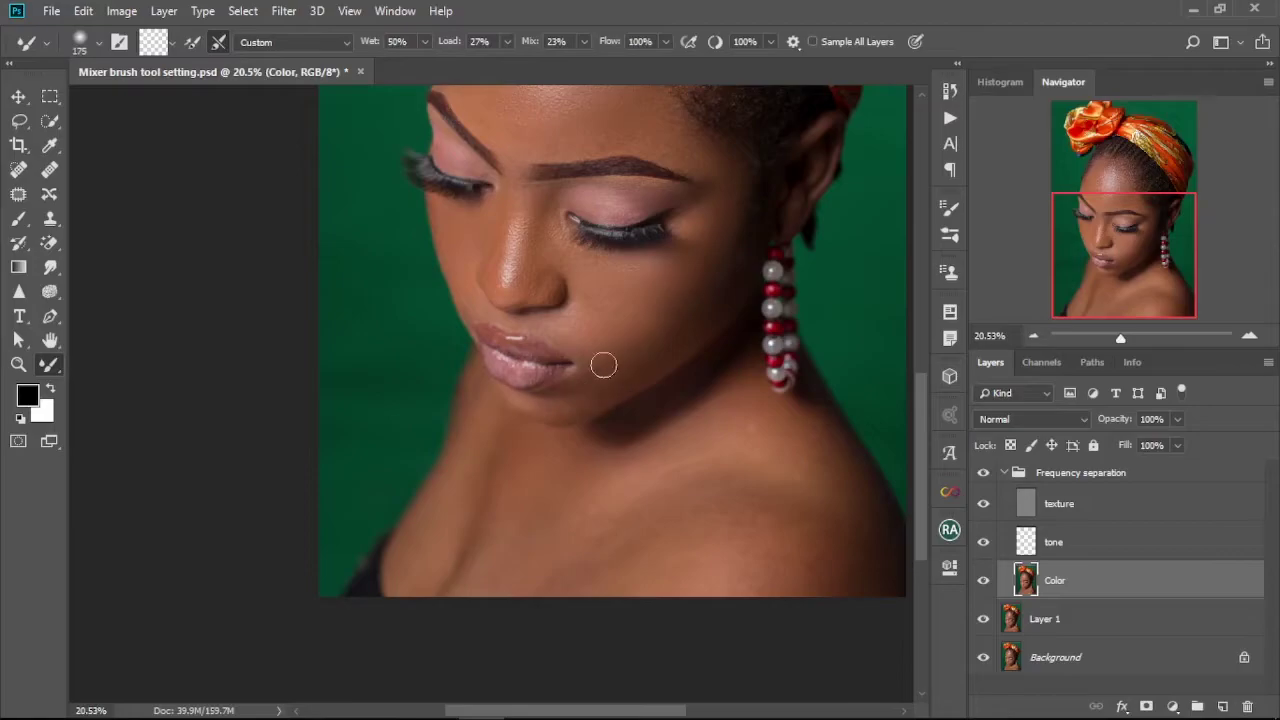
{"action": "key", "text": "bracketright"}
{"action": "key", "text": "bracketright"}
{"action": "key", "text": "bracketright"}
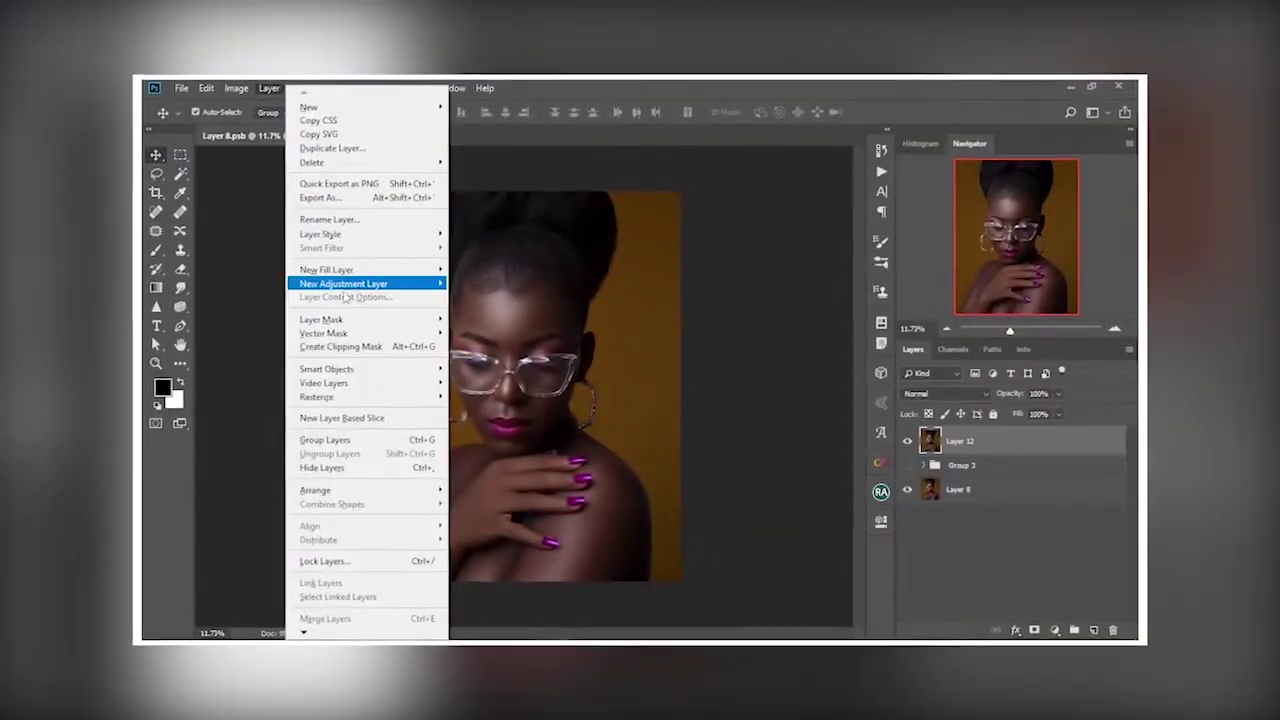
- Open 'Mixer brush tool setting.psd', showing only Layer 1 above the locked Background
{"action": "mouse_move", "coordinate": [360, 284]}
{"action": "left_click", "coordinate": [482, 311]}
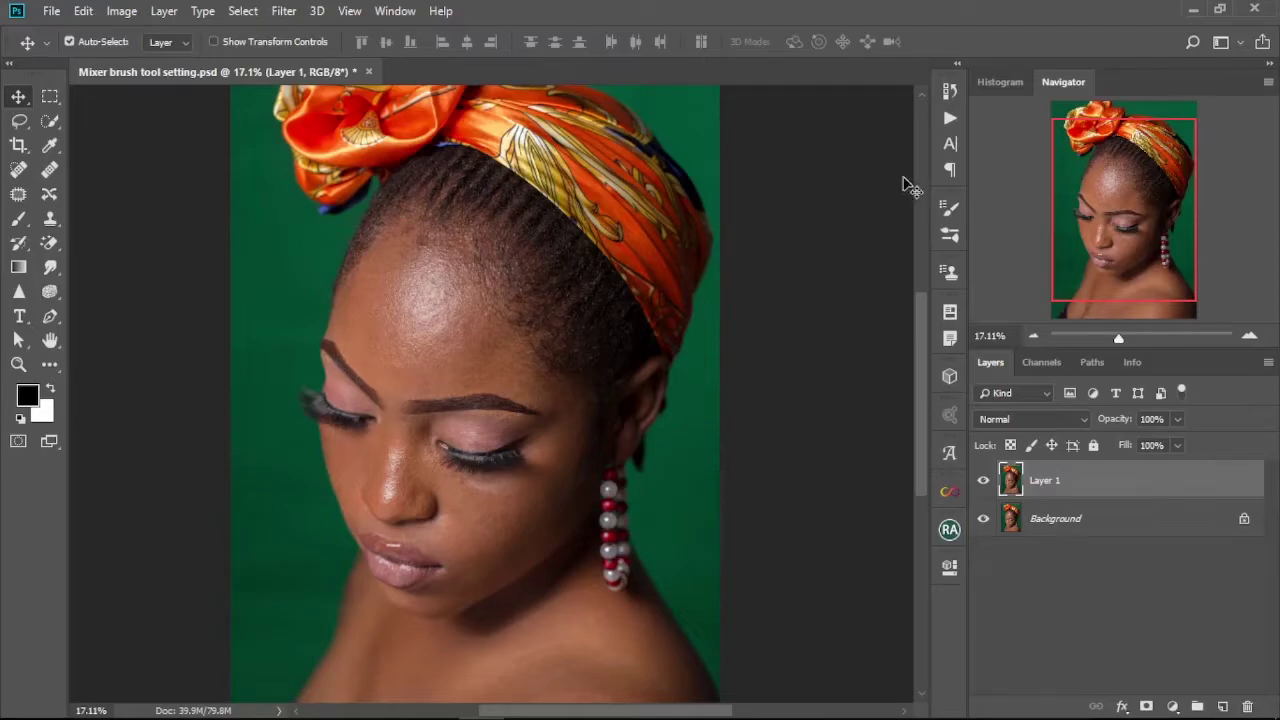
- Check and close the Actions panel, then duplicate Layer 1 with Ctrl+J
{"action": "left_click", "coordinate": [950, 118]}
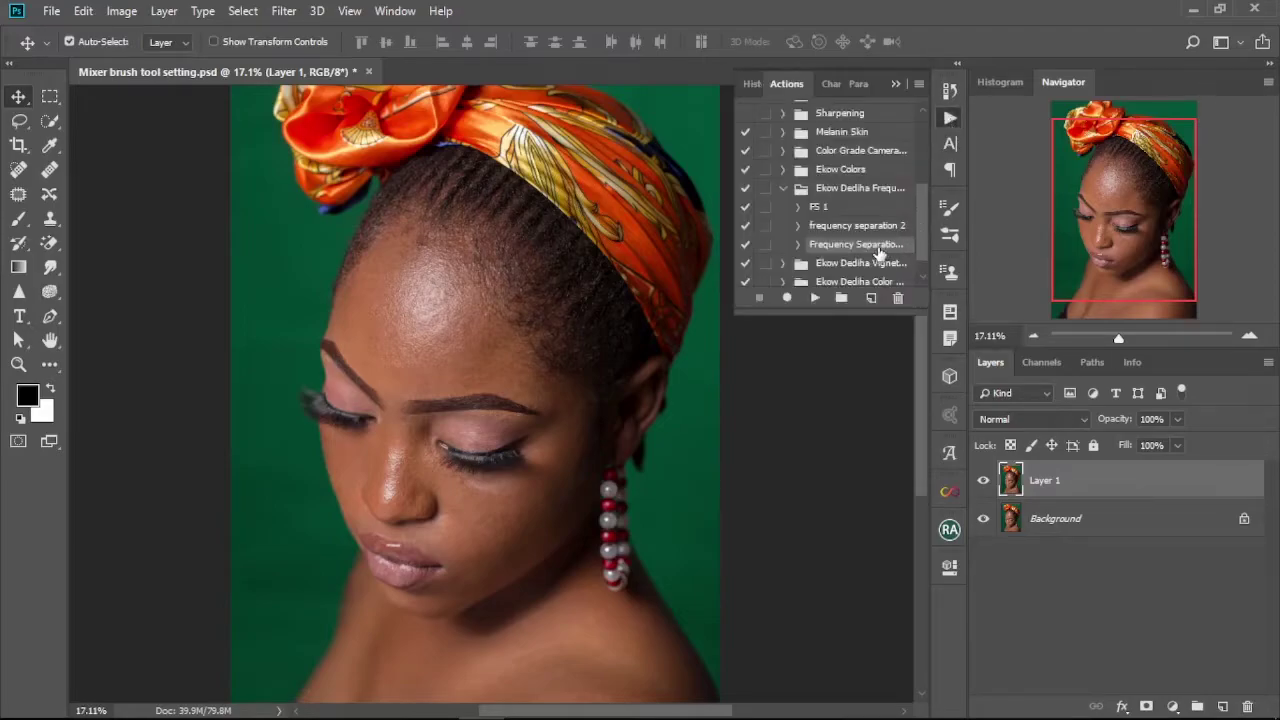
{"action": "scroll", "coordinate": [917, 217], "scroll_direction": "down", "scroll_amount": 1}
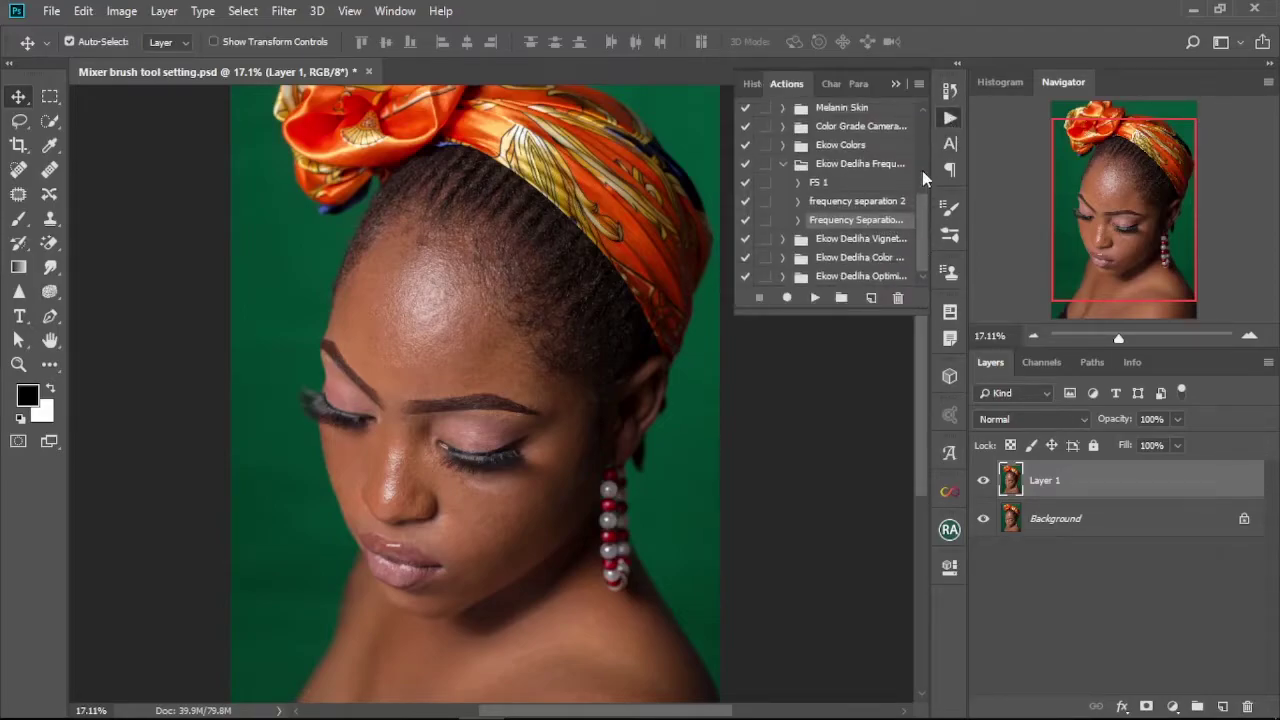
{"action": "left_click", "coordinate": [896, 85]}
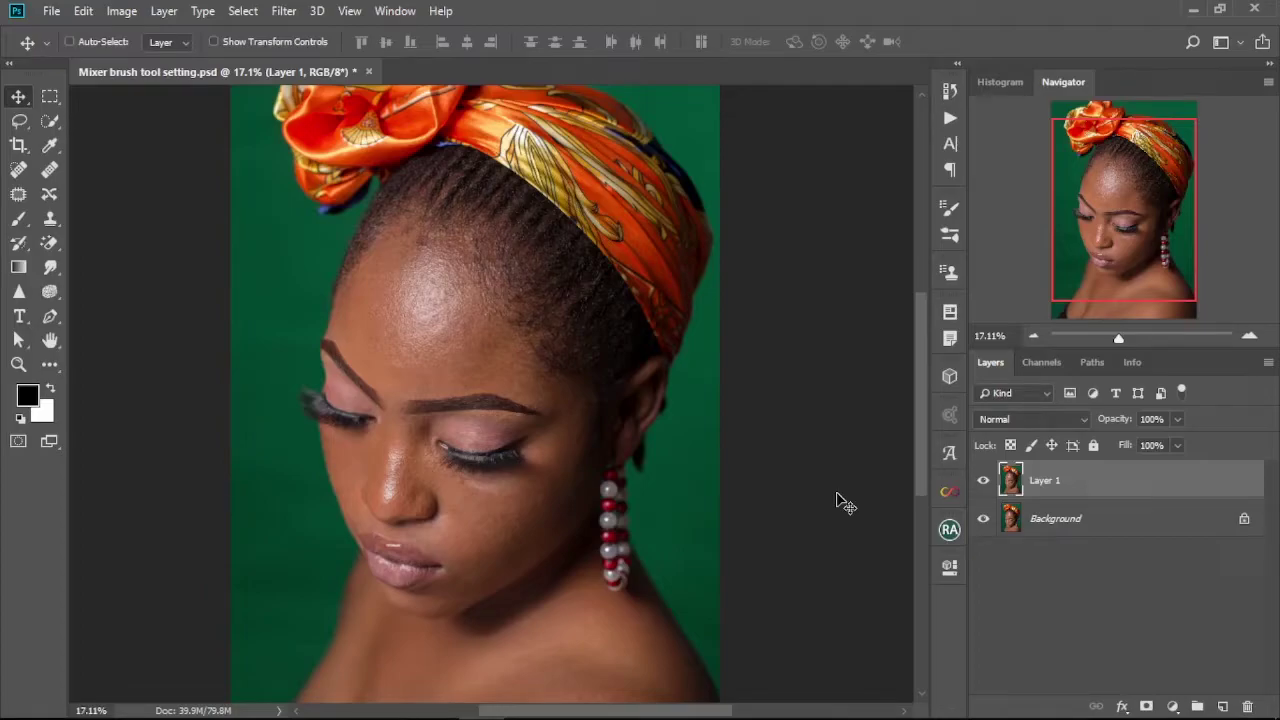
{"action": "key", "text": "ctrl+j"}
{"action": "key", "text": "ctrl+j"}
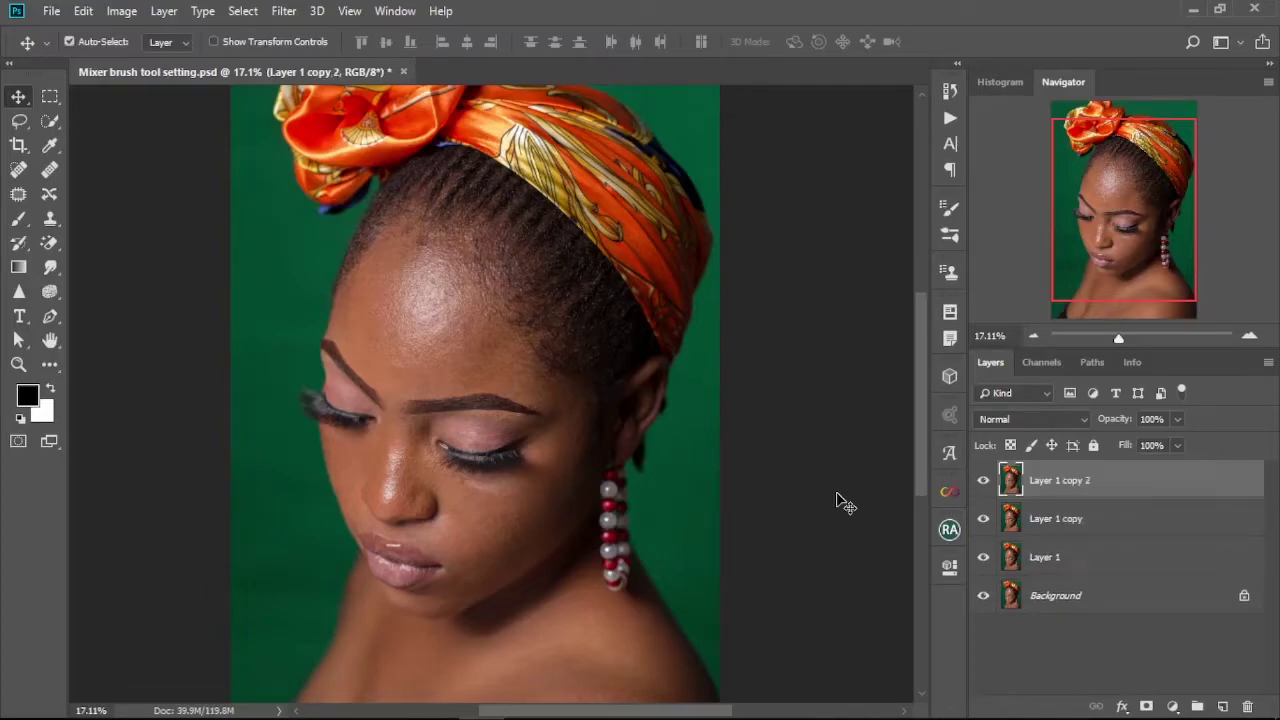
- Rename the lower Layer 1 copy to 'Color' and the upper copy to 'texture'
{"action": "left_click", "coordinate": [1060, 521]}
{"action": "double_click", "coordinate": [1064, 521]}
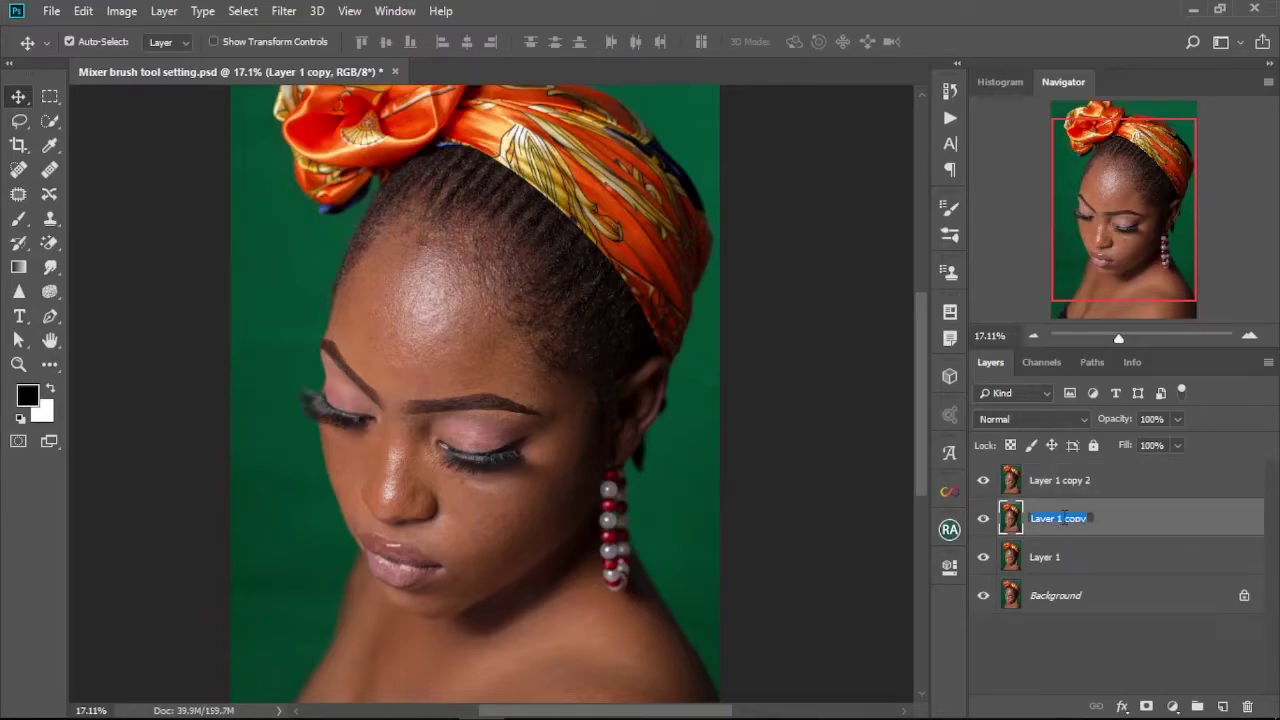
{"action": "key", "text": "BackSpace"}
{"action": "key", "text": "Return"}
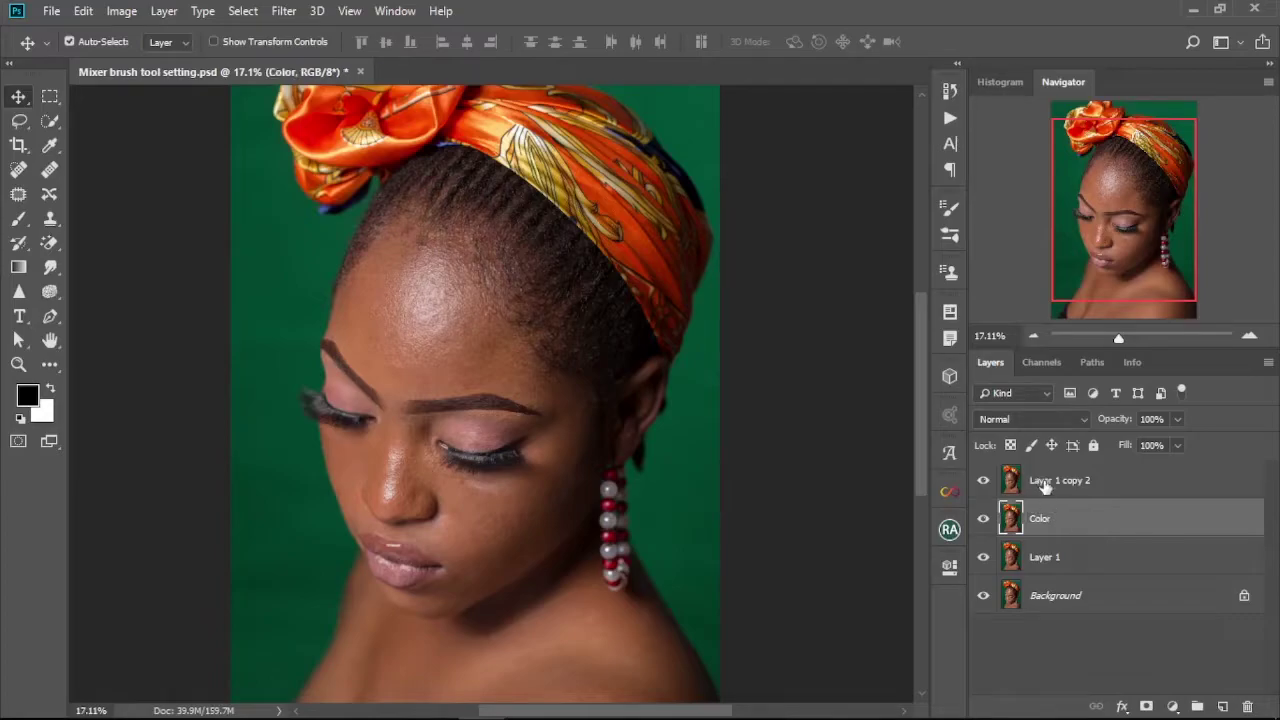
{"action": "double_click", "coordinate": [1046, 481]}
{"action": "key", "text": "BackSpace"}
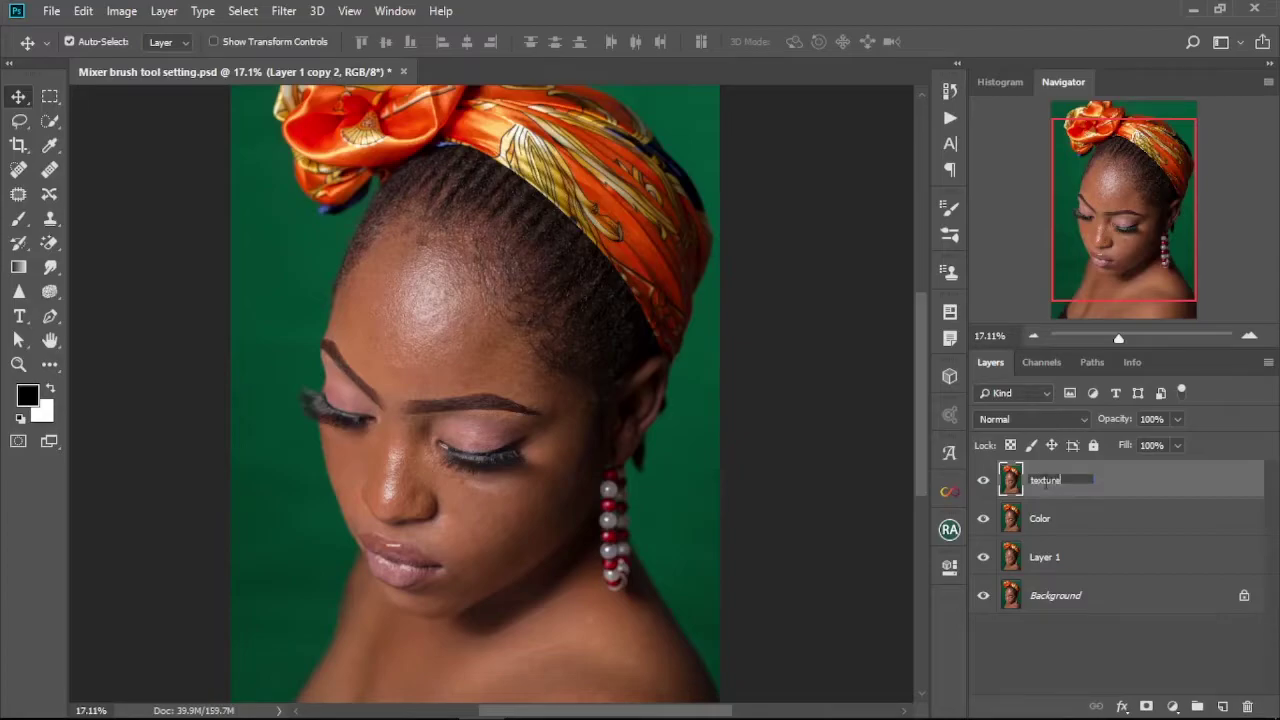
{"action": "key", "text": "Return"}
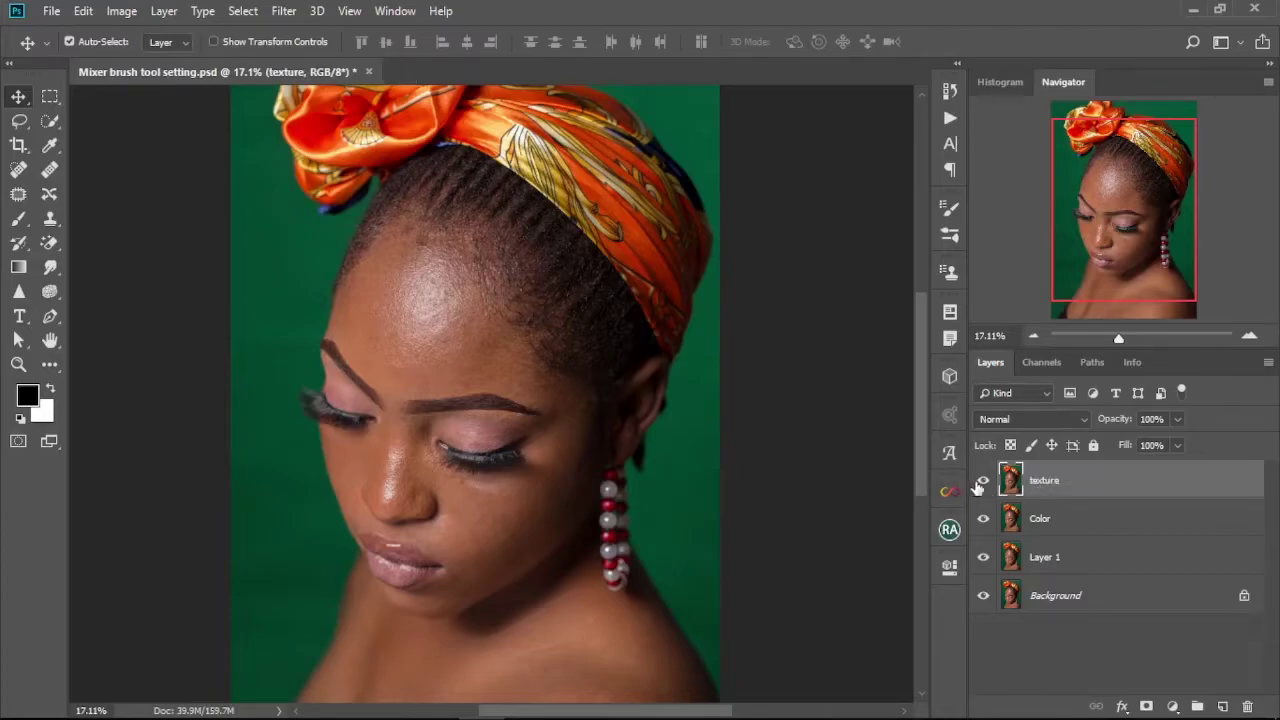
- Hide the texture layer and apply a 6.4-pixel Gaussian Blur to the Color layer
{"action": "left_click", "coordinate": [983, 481]}
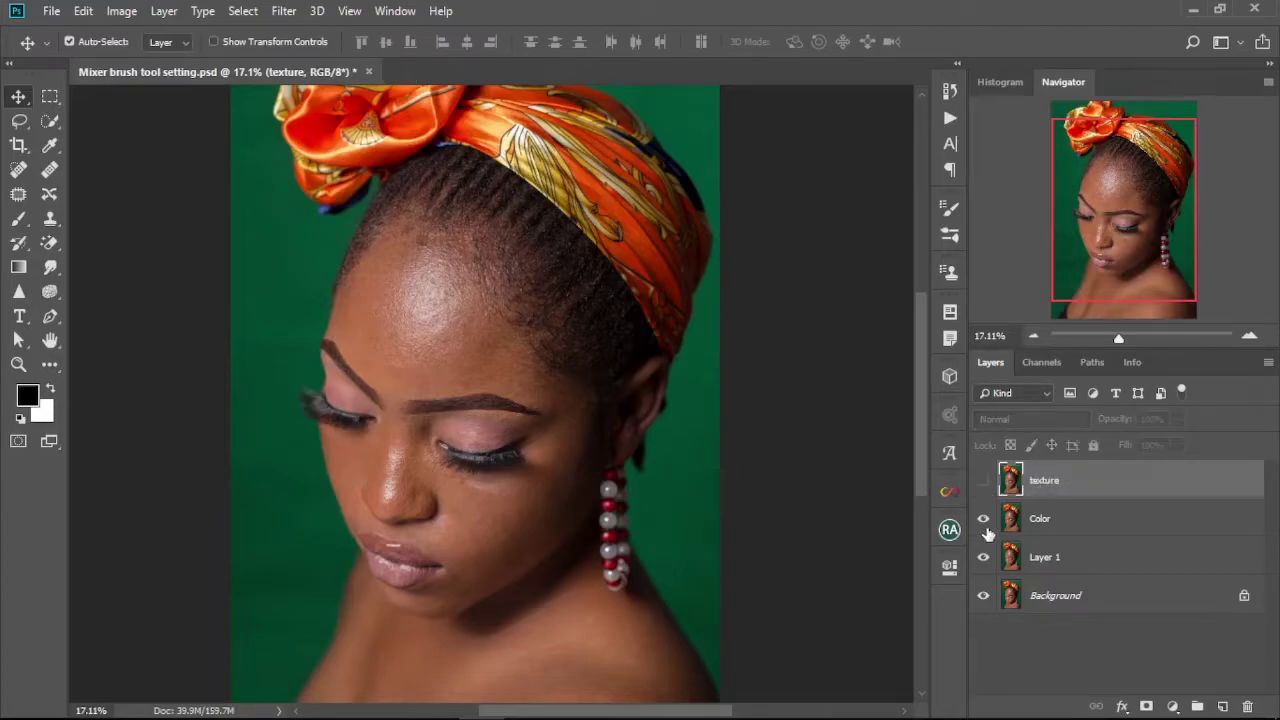
{"action": "left_click", "coordinate": [1056, 525]}
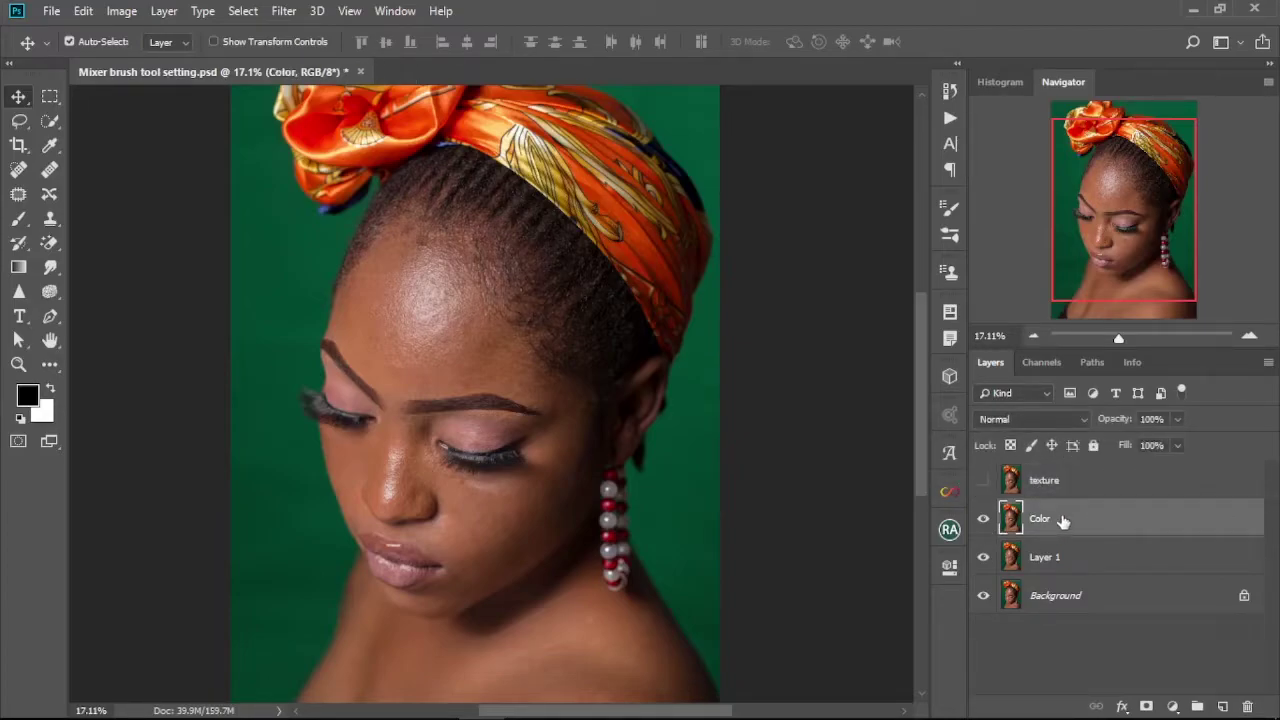
{"action": "left_click", "coordinate": [284, 14]}
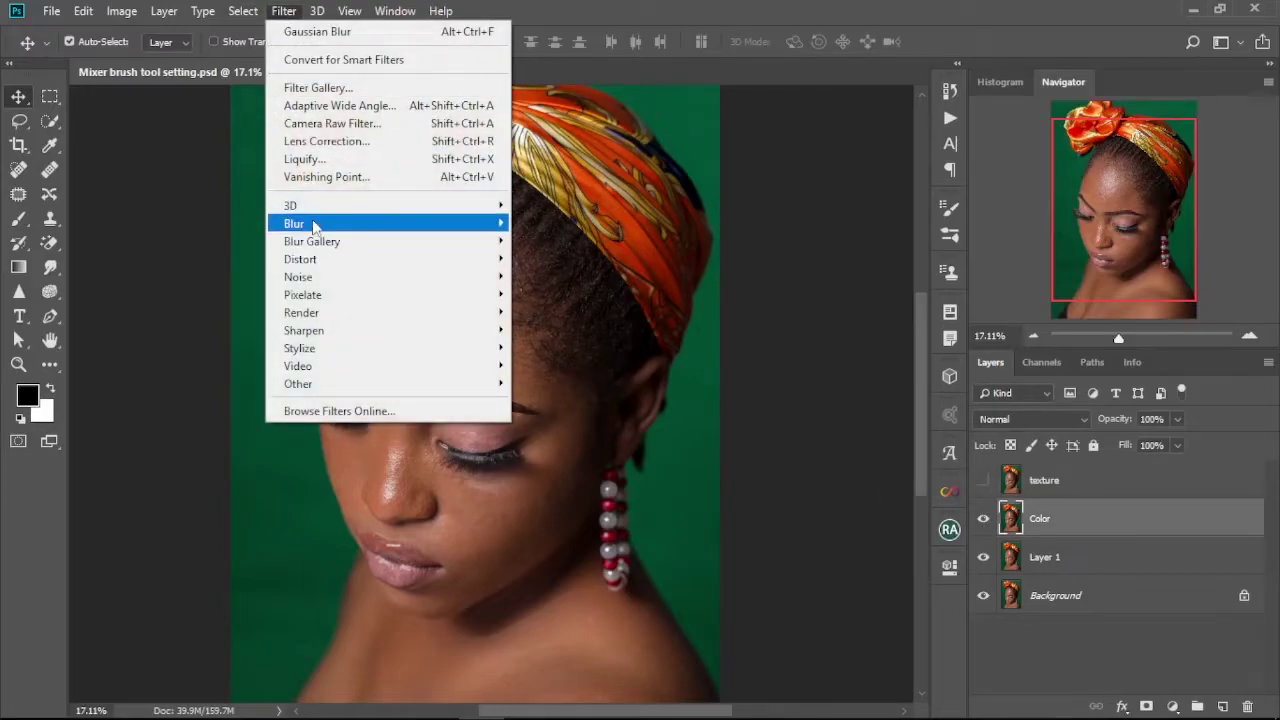
{"action": "mouse_move", "coordinate": [378, 228]}
{"action": "left_click", "coordinate": [558, 293]}
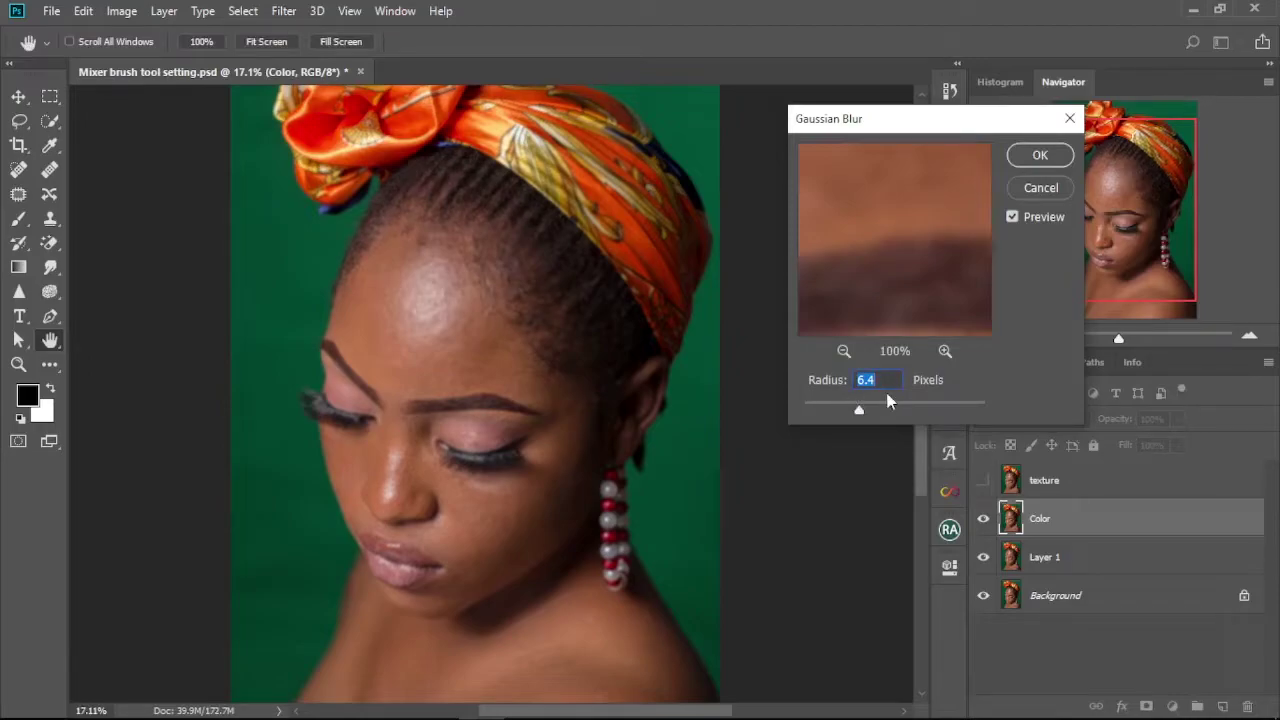
{"action": "left_click", "coordinate": [1038, 160]}
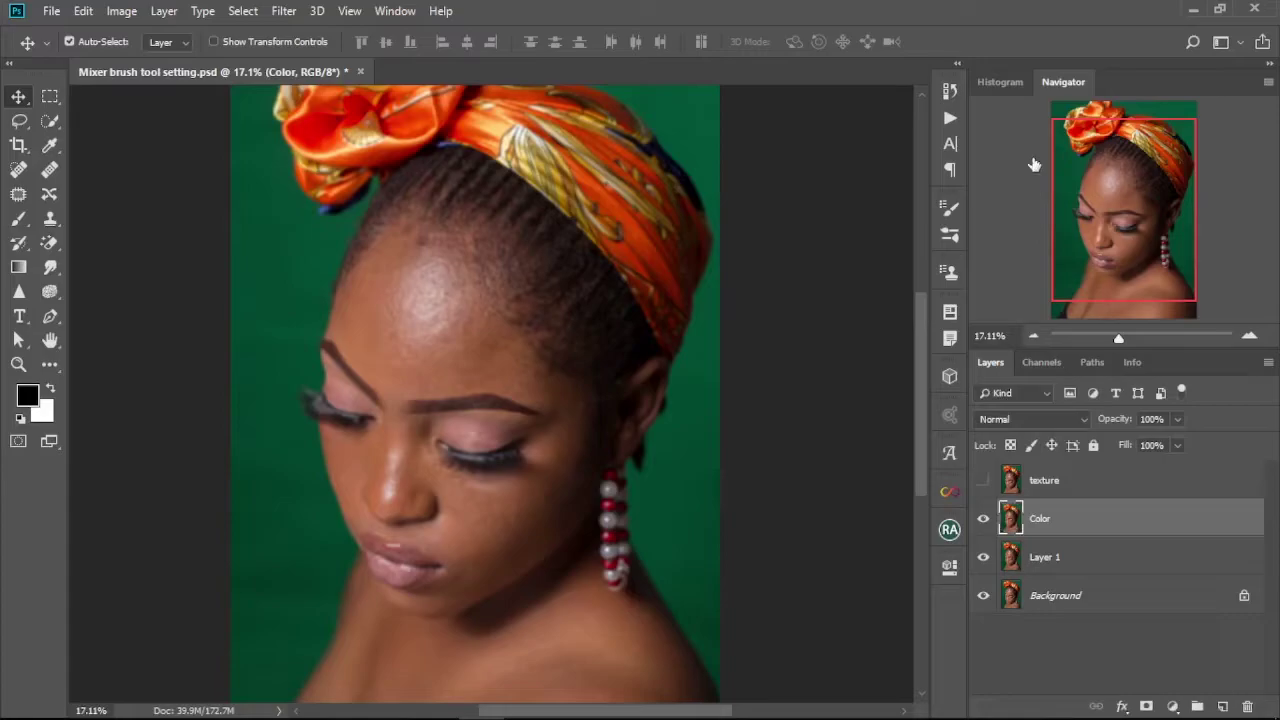
- Show texture again and use Apply Image with source Color, Subtract, Scale 2, Offset 128
{"action": "left_click", "coordinate": [1047, 482]}
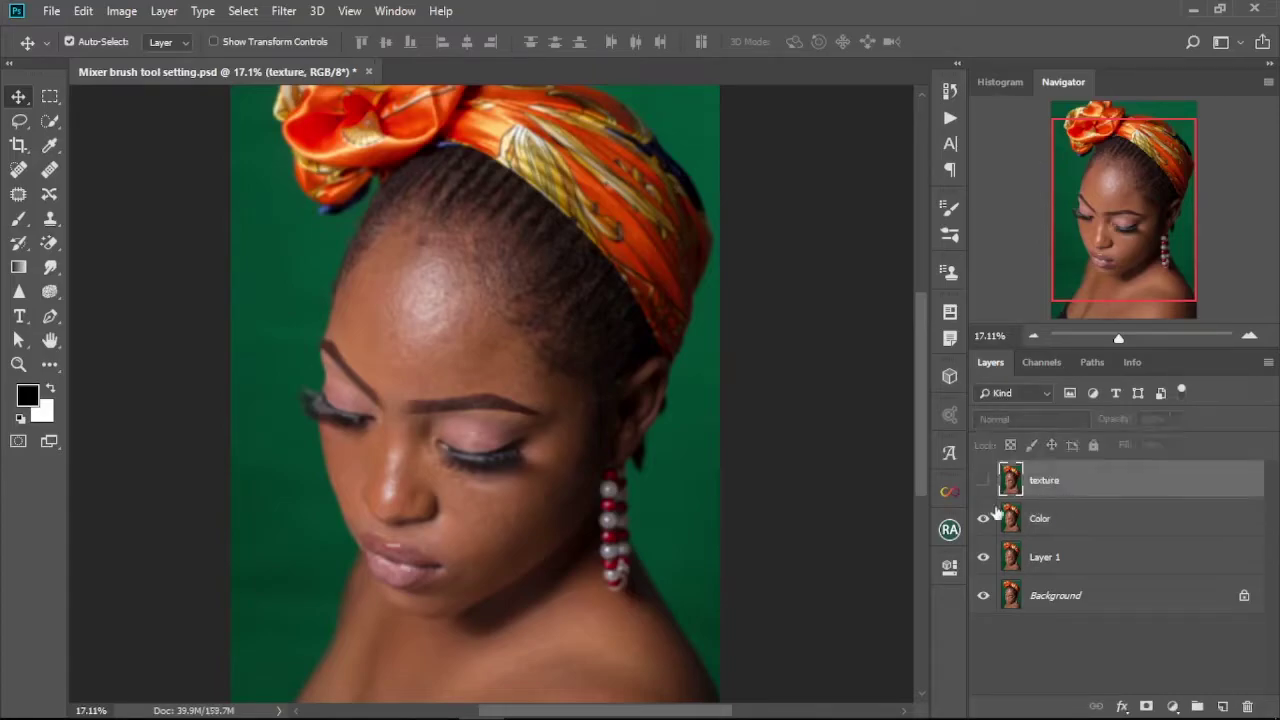
{"action": "left_click", "coordinate": [983, 481]}
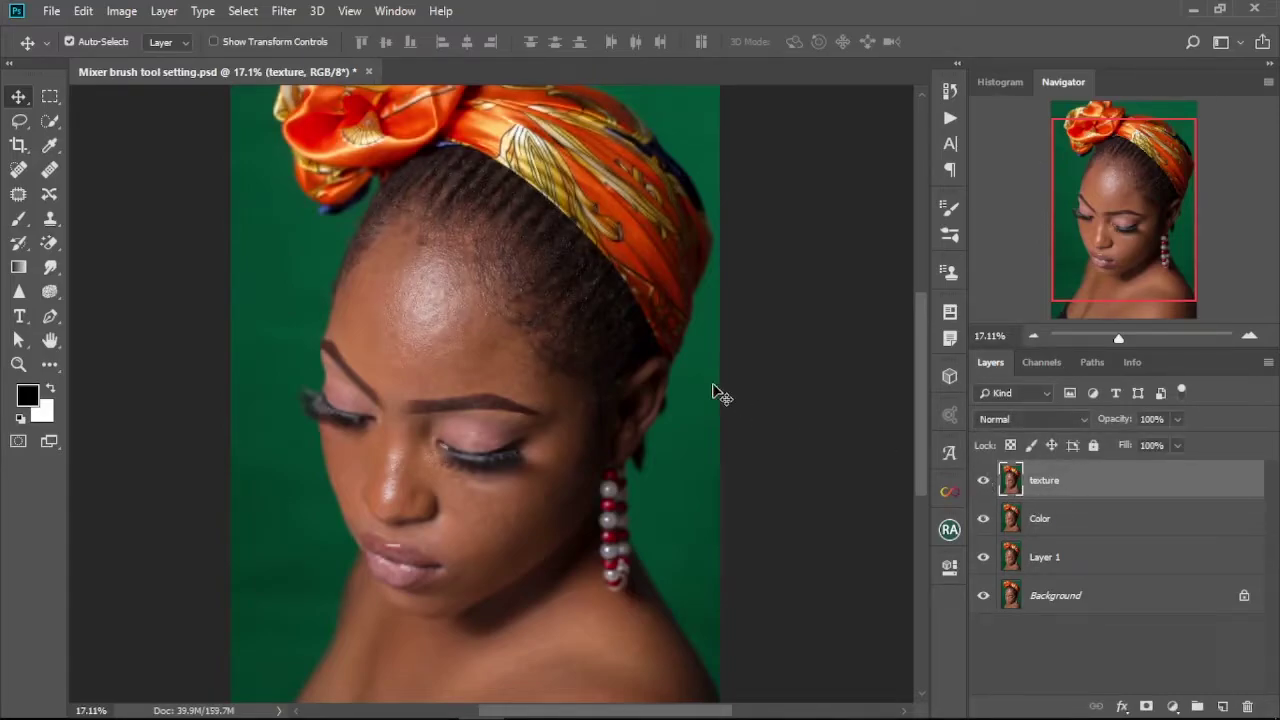
{"action": "left_click", "coordinate": [124, 12]}
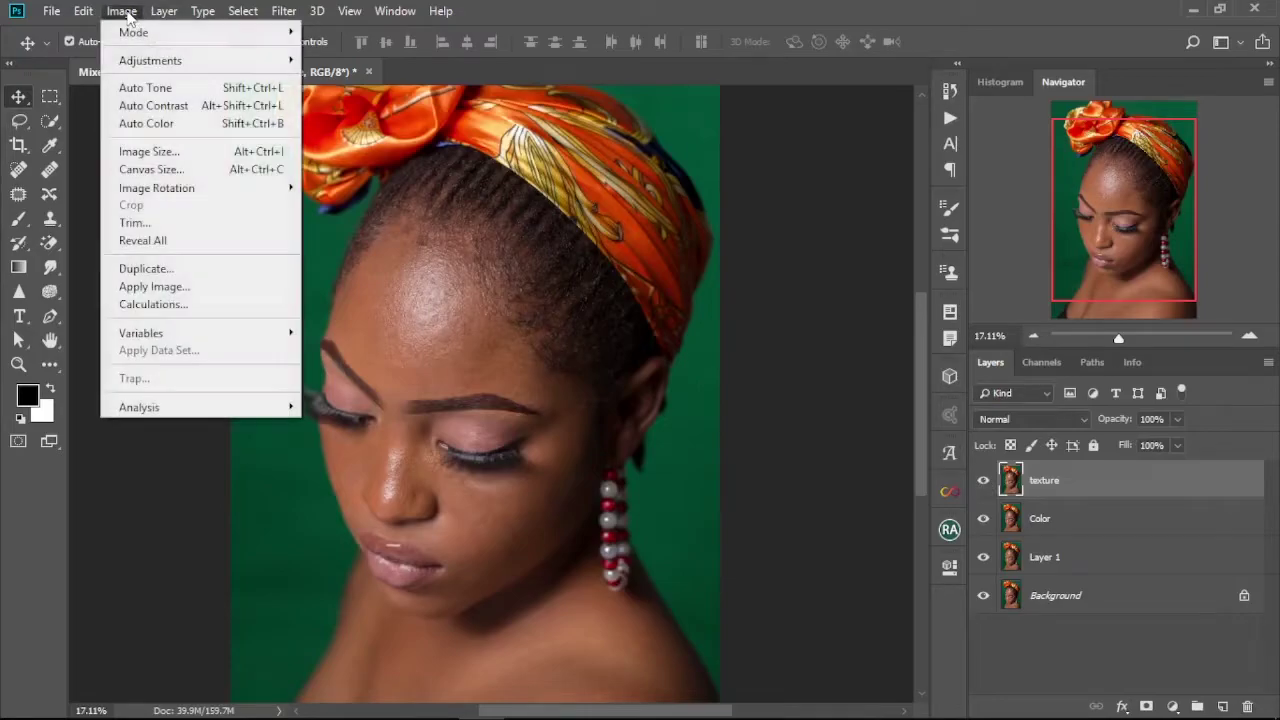
{"action": "left_click", "coordinate": [177, 290]}
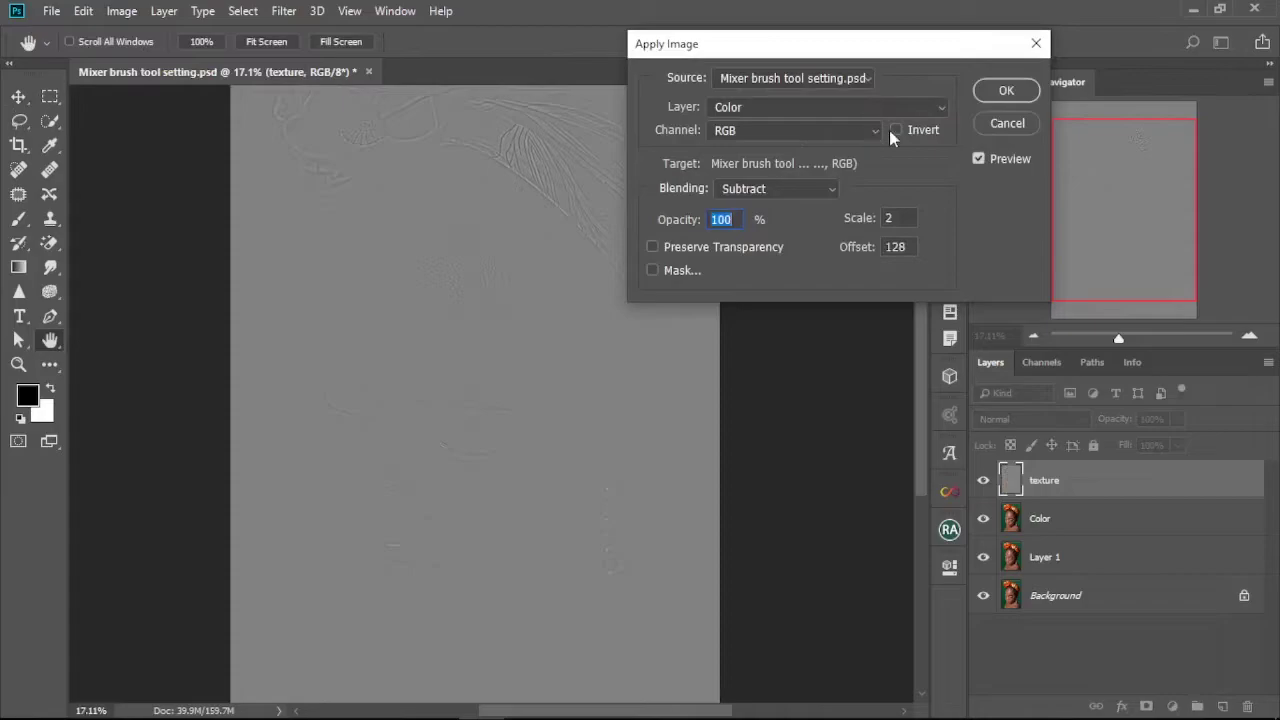
{"action": "left_click", "coordinate": [934, 108]}
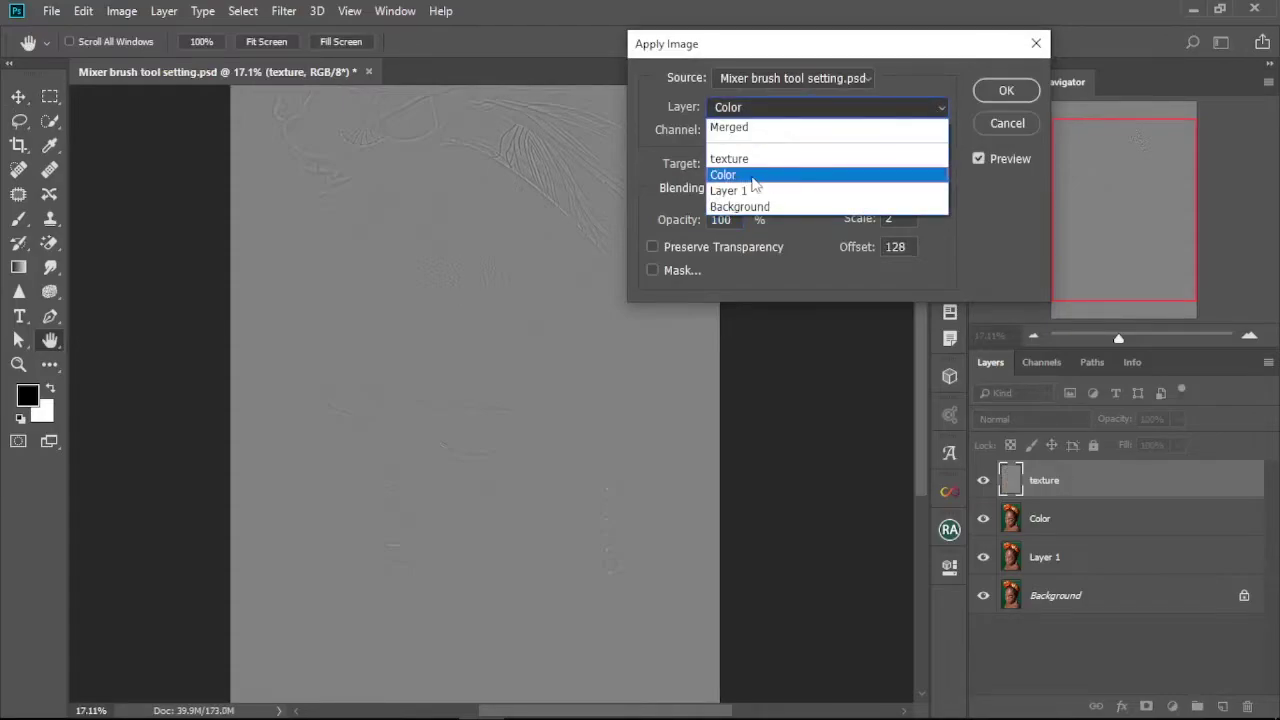
{"action": "left_click", "coordinate": [752, 176]}
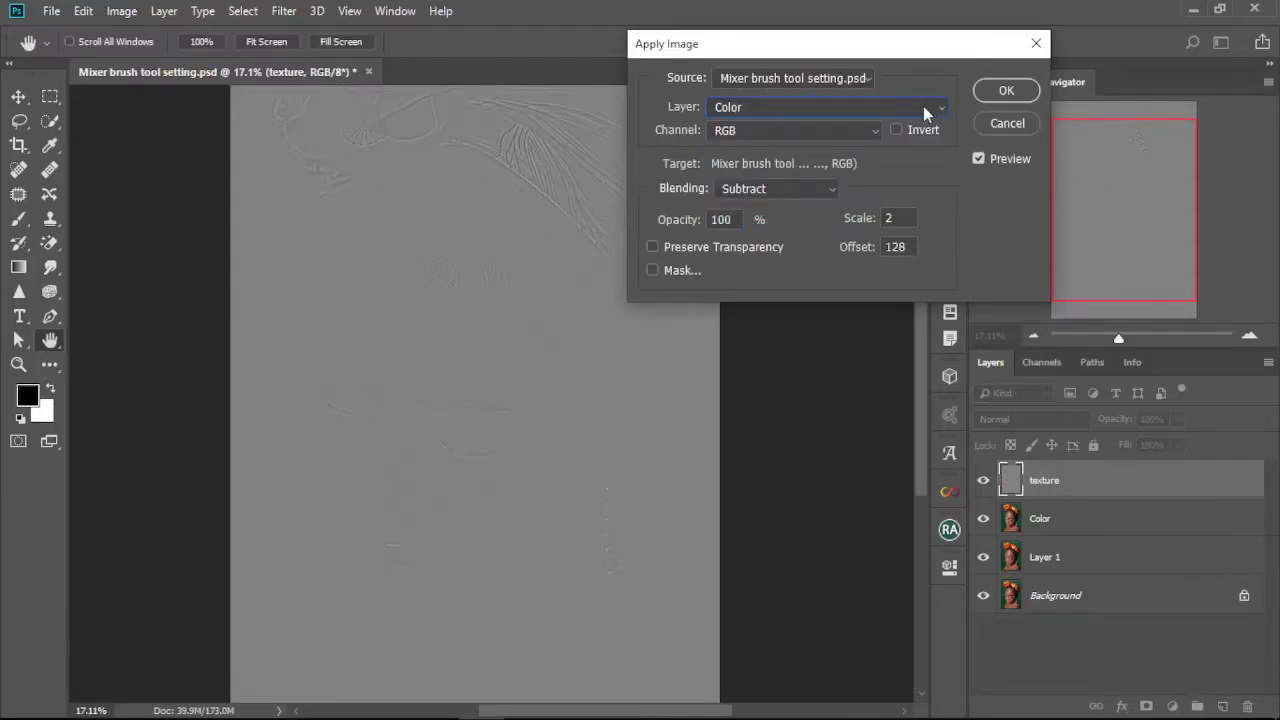
{"action": "left_click", "coordinate": [835, 189]}
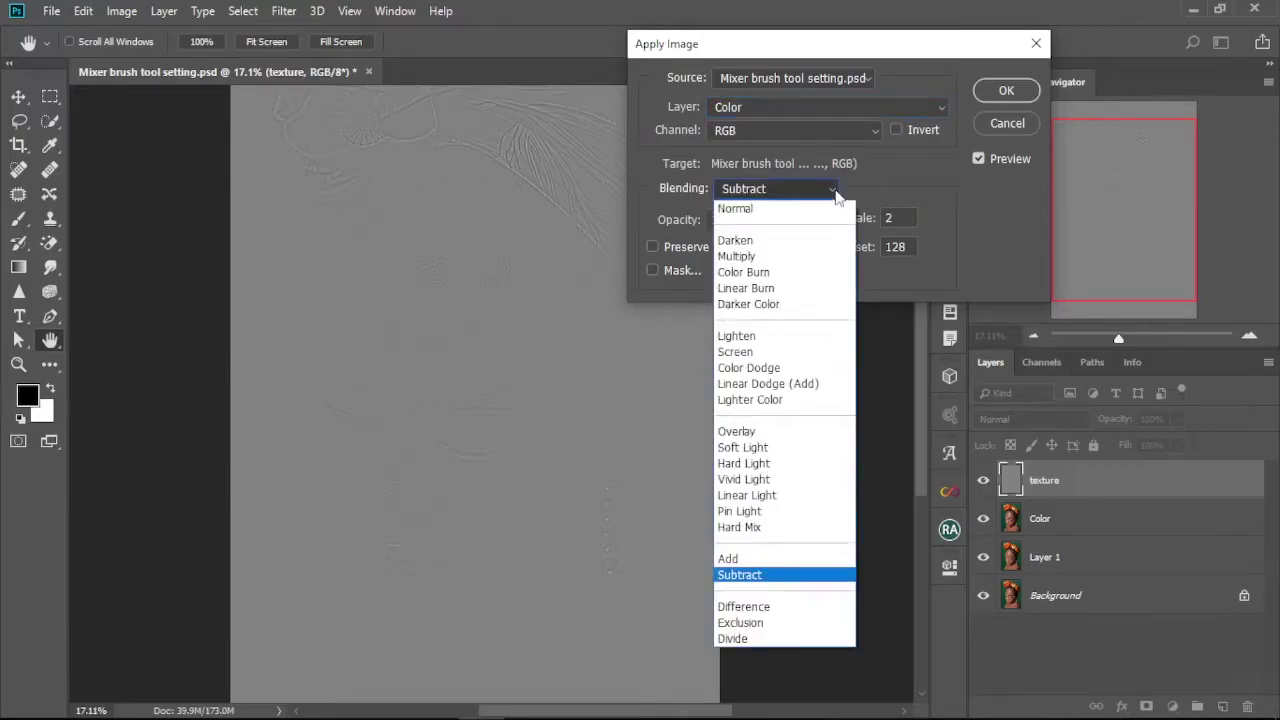
{"action": "left_click", "coordinate": [780, 577]}
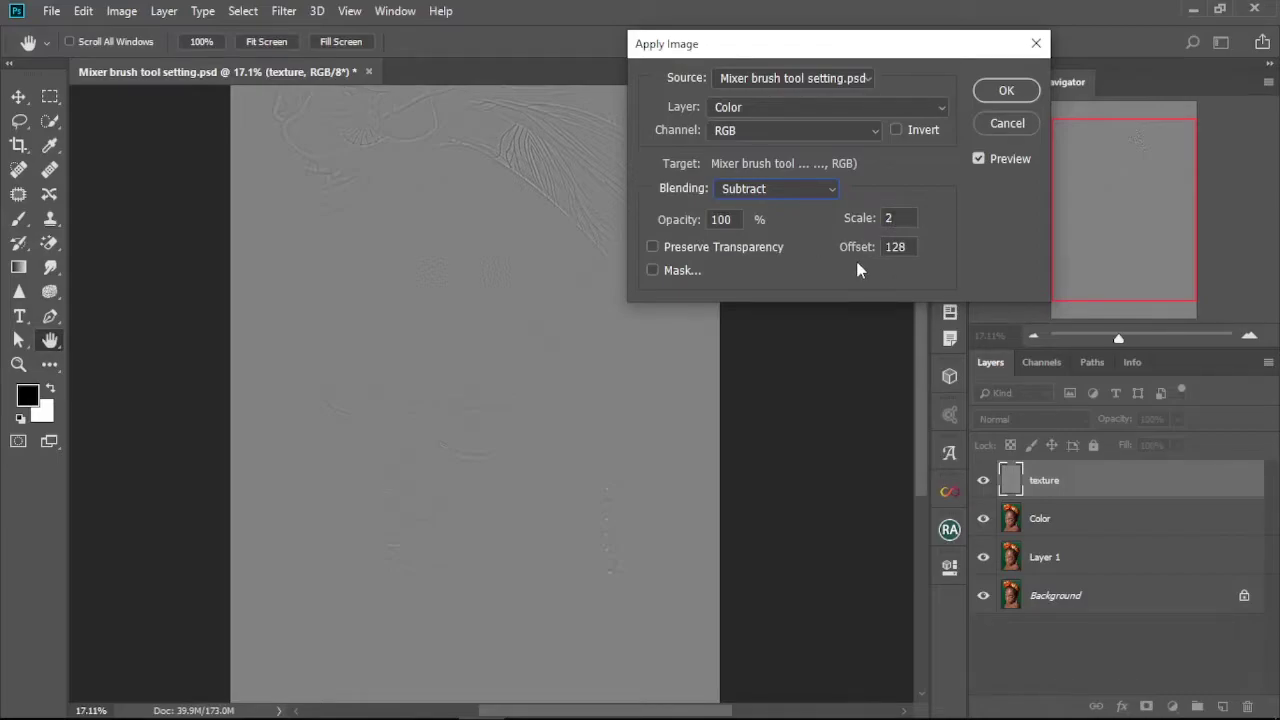
{"action": "left_click", "coordinate": [1005, 91]}
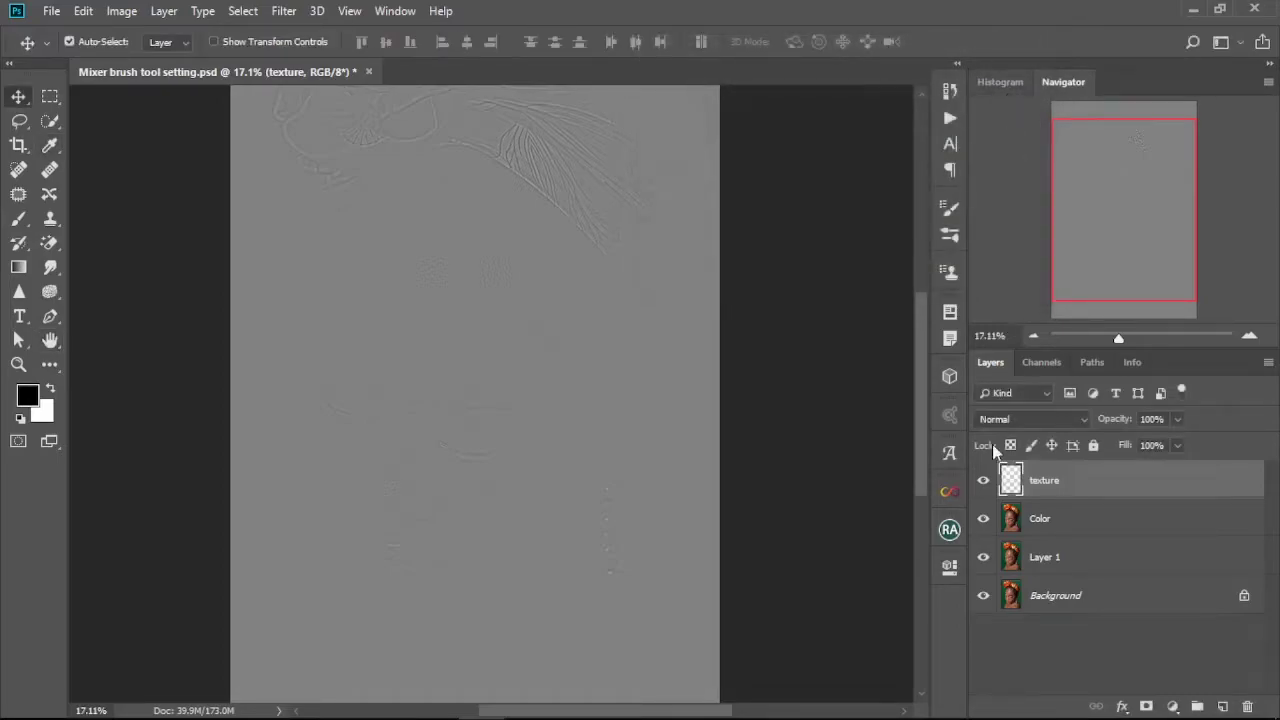
- Add a new empty layer named 'tone' above the Color layer
{"action": "left_click", "coordinate": [1085, 522]}
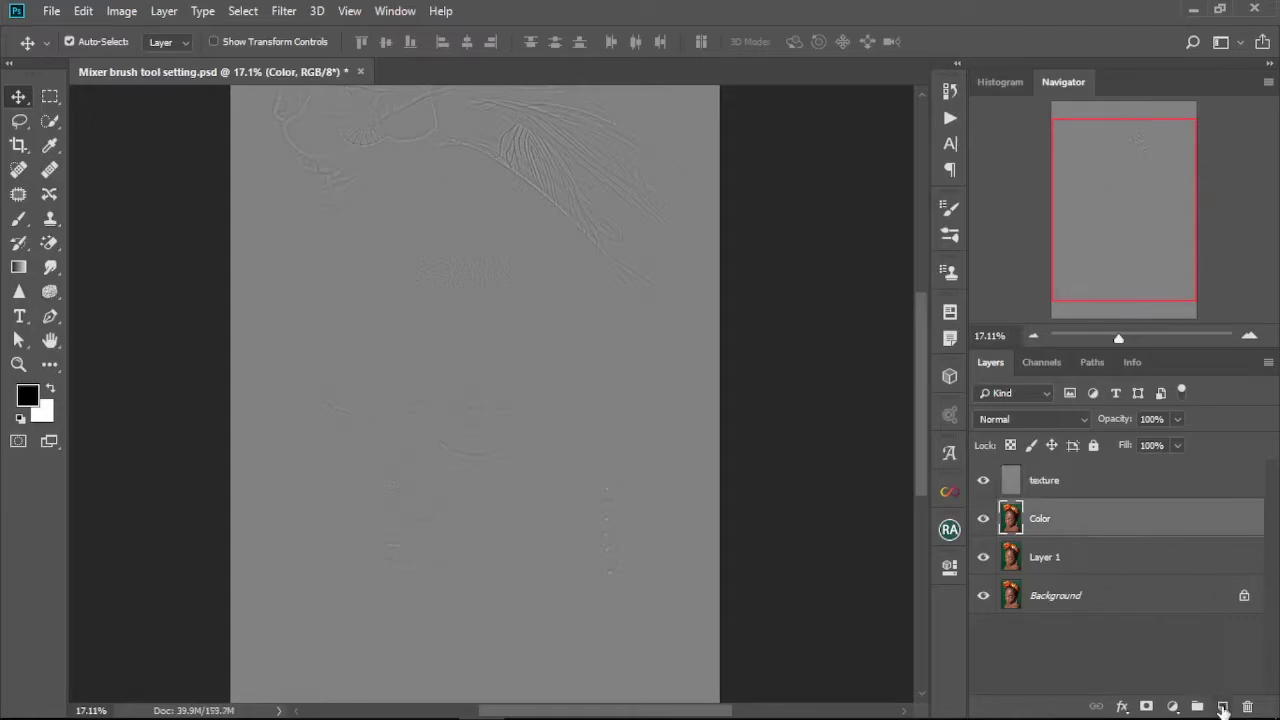
{"action": "left_click", "coordinate": [1222, 707]}
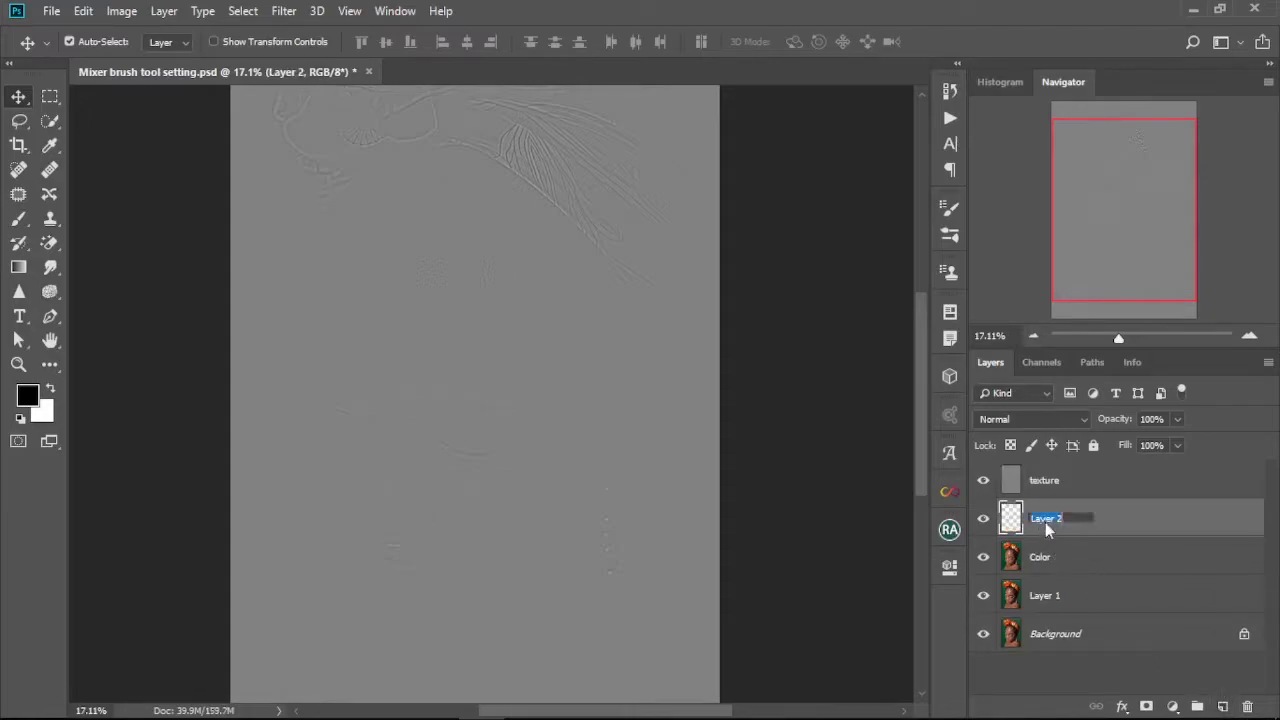
{"action": "key", "text": "BackSpace"}
{"action": "type", "text": "tone"}
{"action": "key", "text": "Return"}
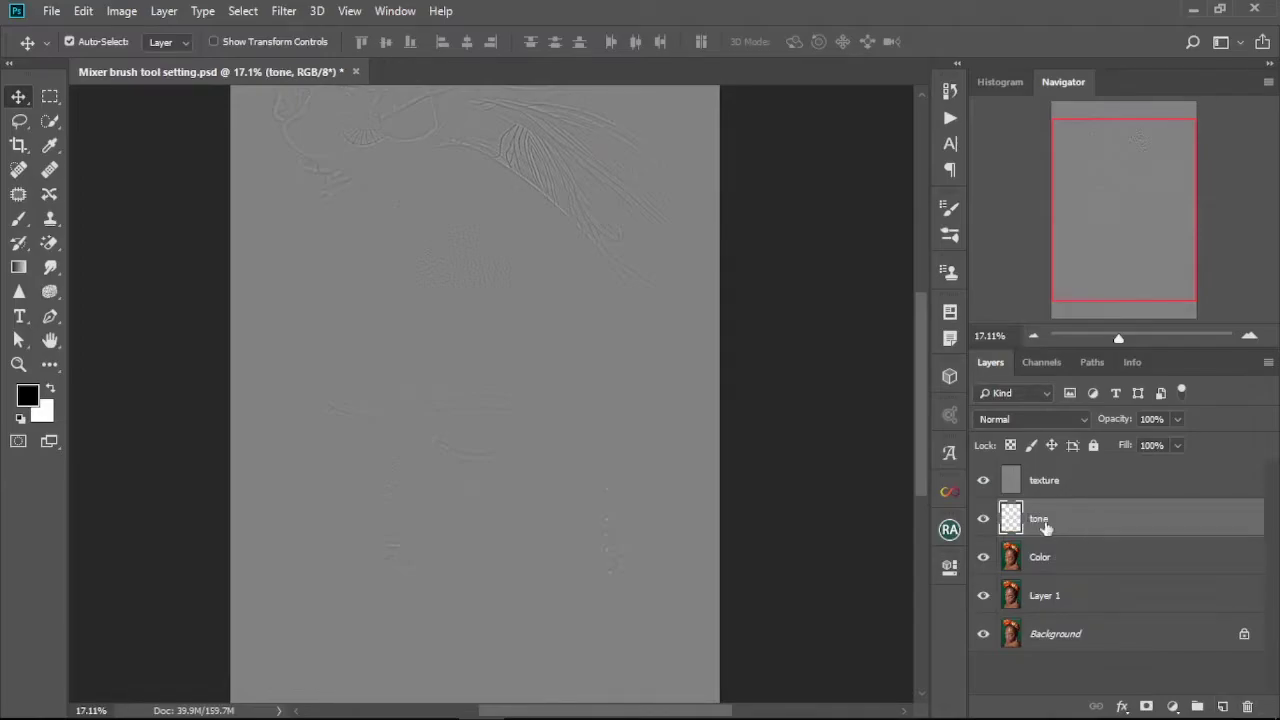
- Group texture, tone and Color into a group named 'Frequency separation'
{"action": "left_click", "coordinate": [1073, 480]}
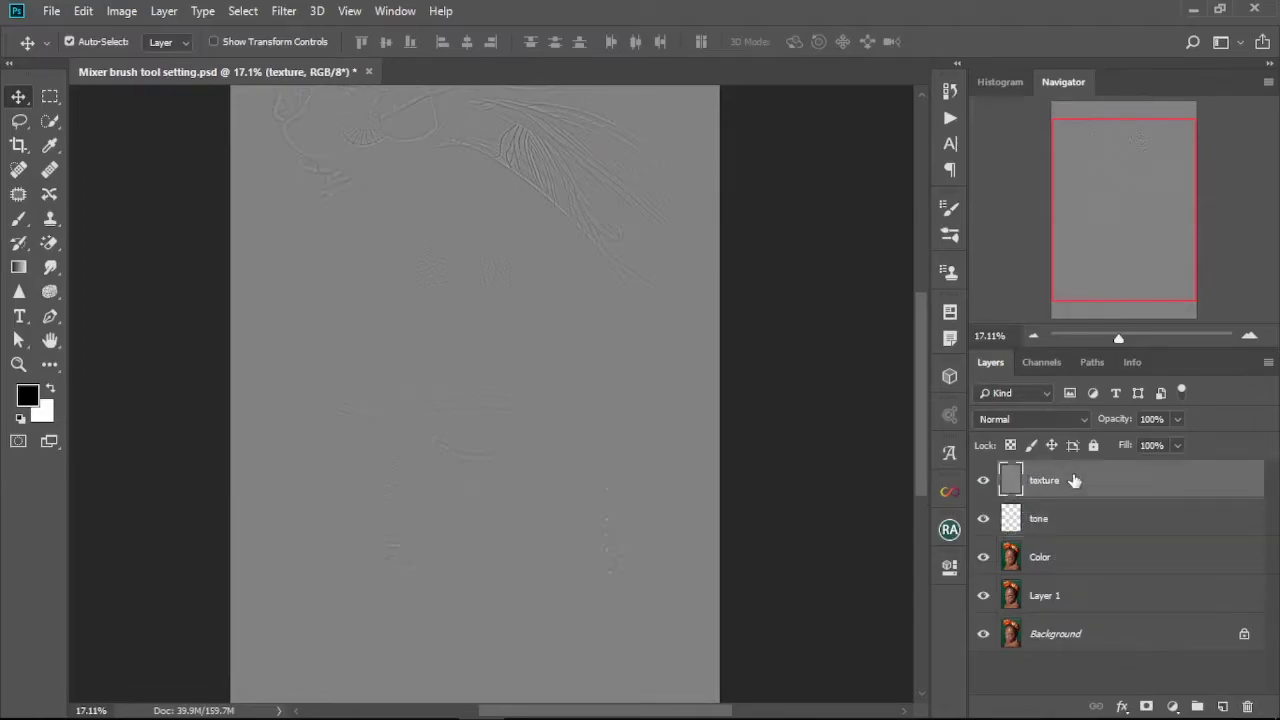
{"action": "left_click", "coordinate": [1064, 567], "text": "shift"}
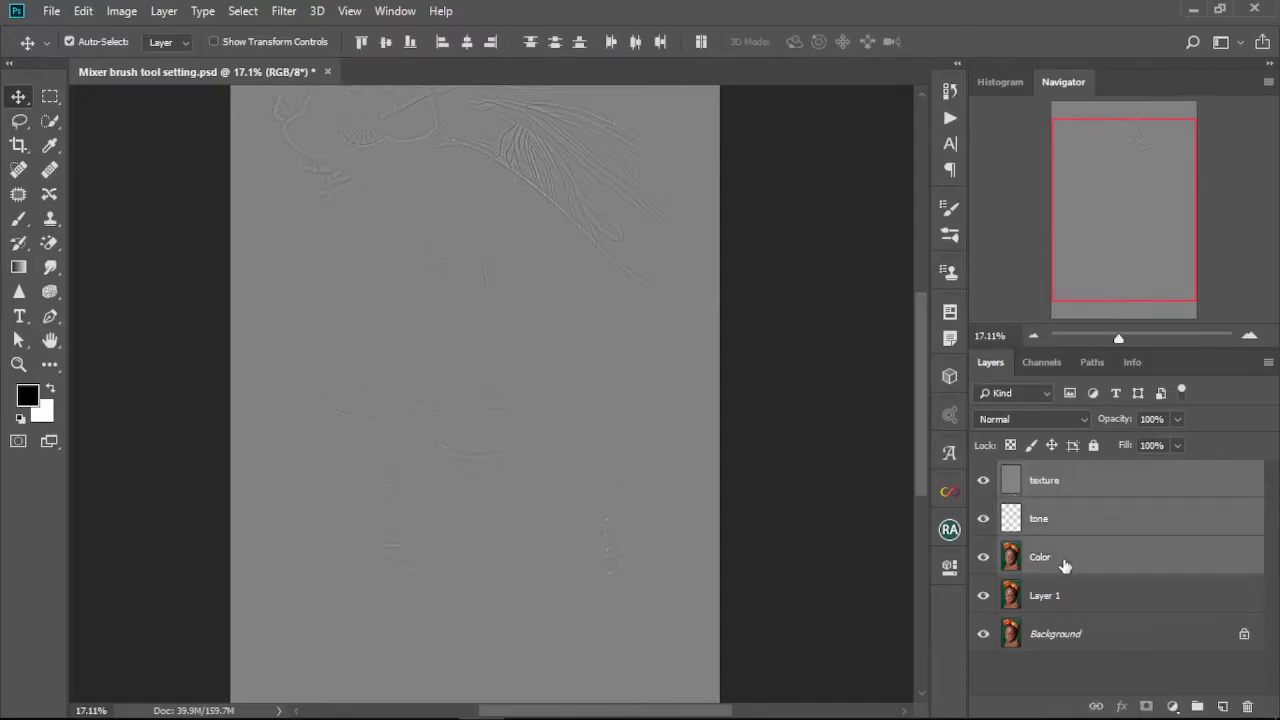
{"action": "key", "text": "ctrl+g"}
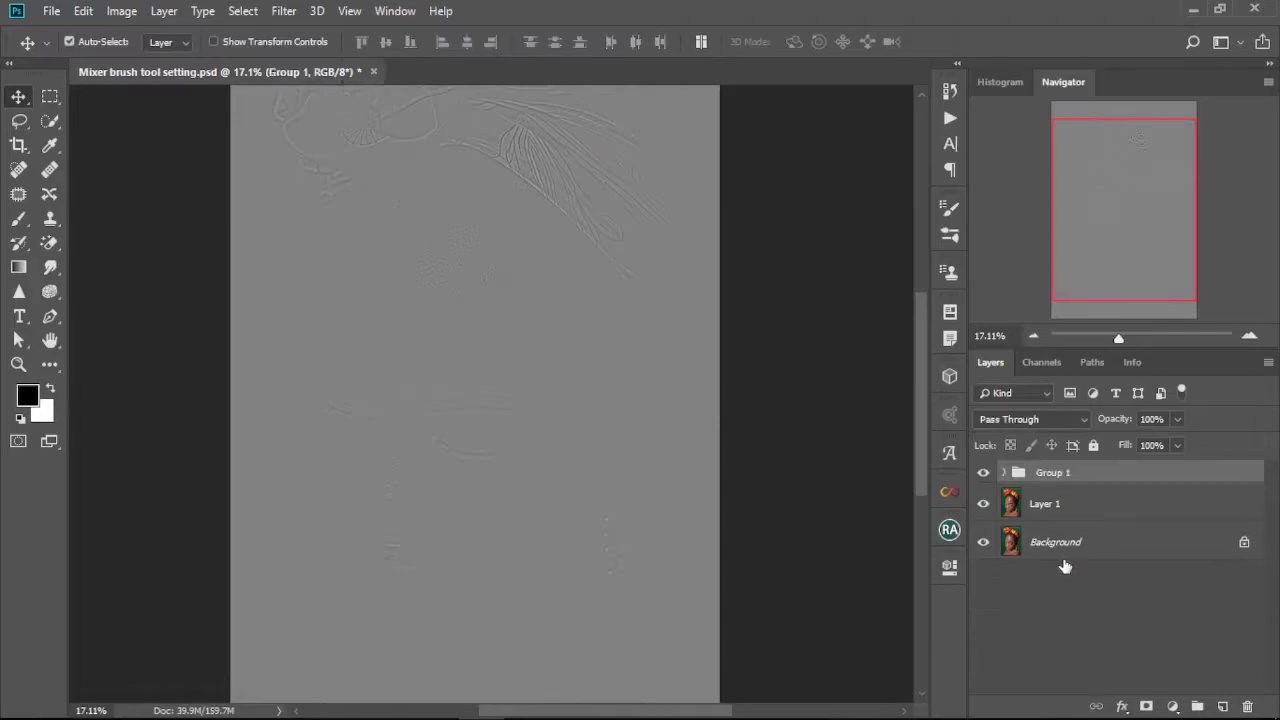
{"action": "double_click", "coordinate": [1059, 473]}
{"action": "key", "text": "BackSpace"}
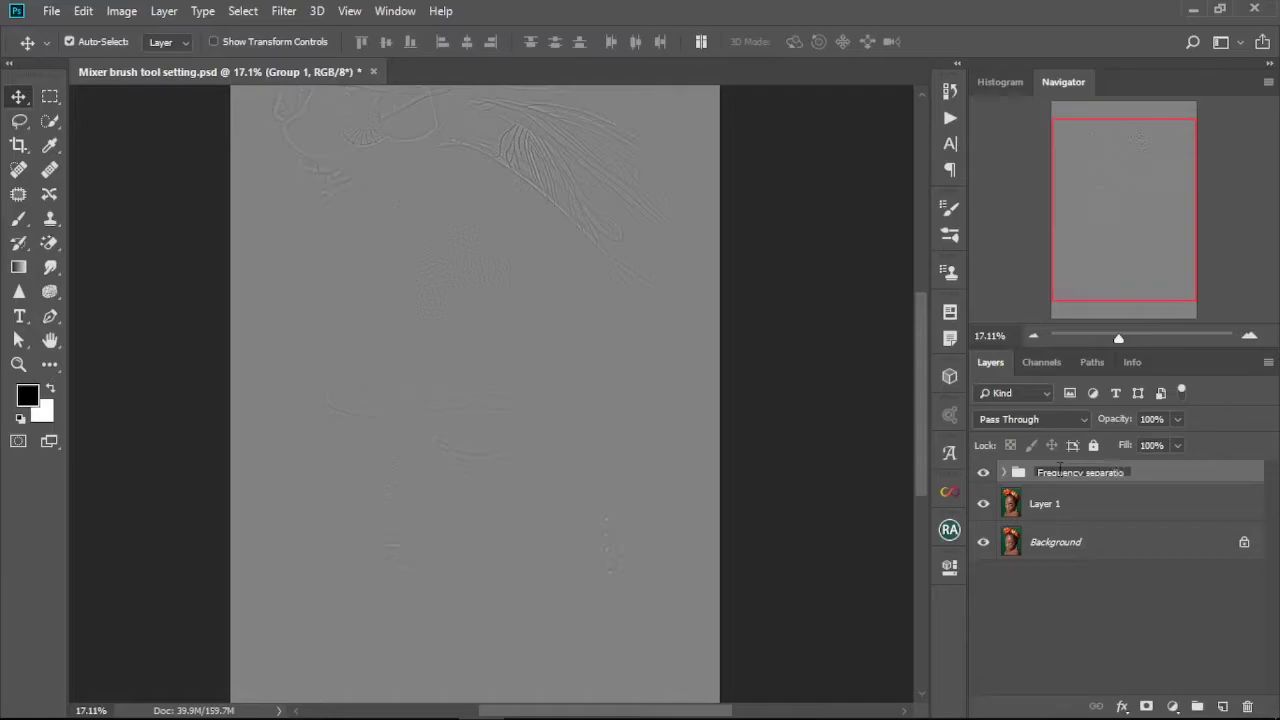
{"action": "key", "text": "Return"}
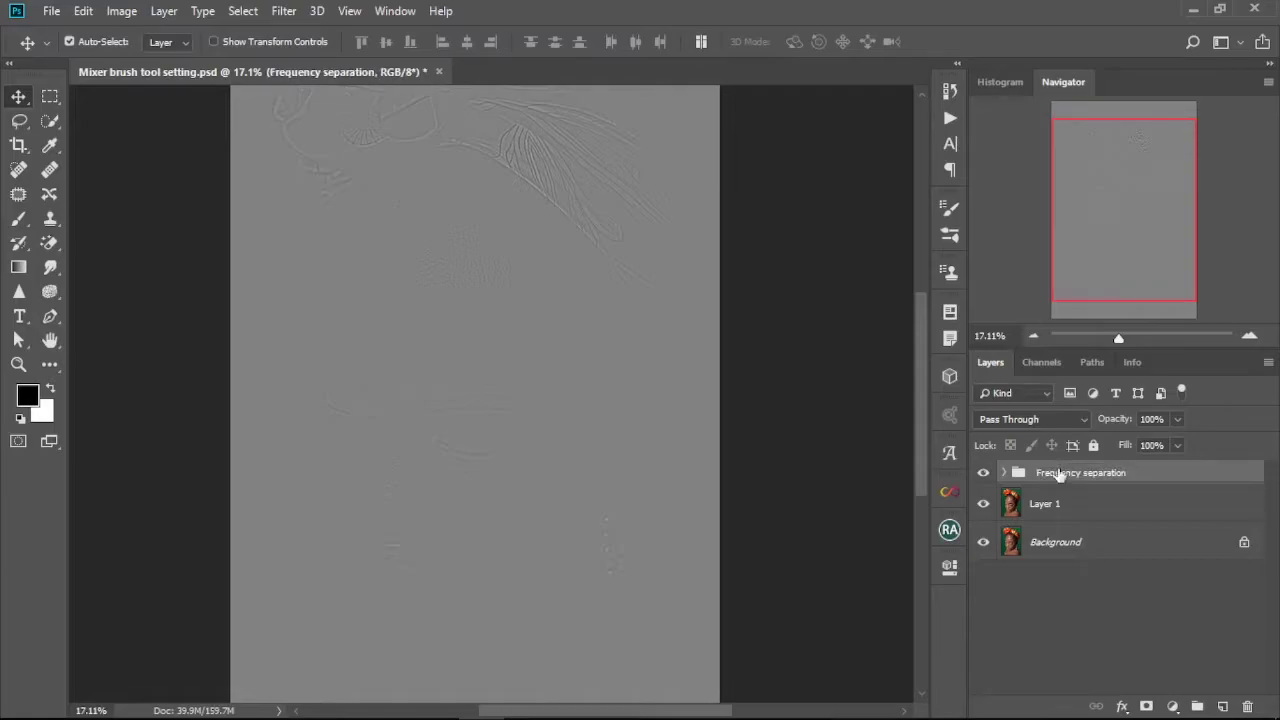
- Set the texture layer inside the group to Linear Light blending and reframe the face
{"action": "left_click", "coordinate": [1004, 472]}
{"action": "left_click", "coordinate": [1040, 503]}
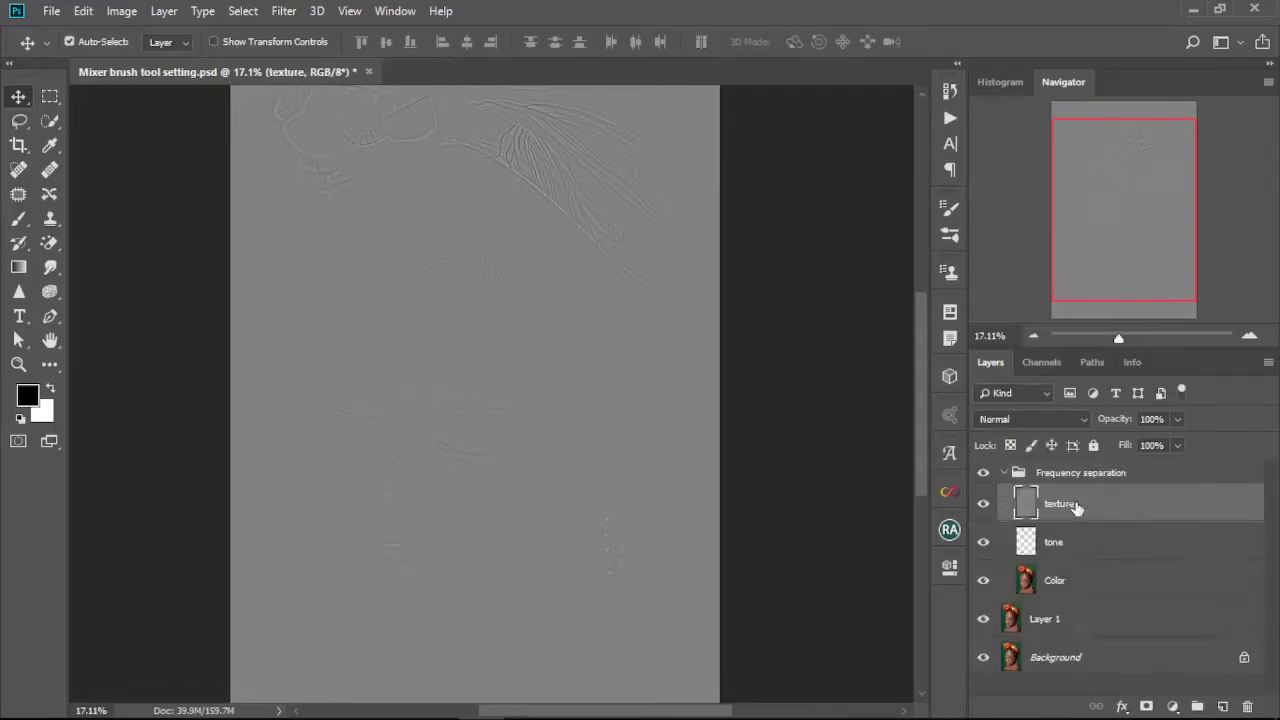
{"action": "left_click", "coordinate": [1083, 420]}
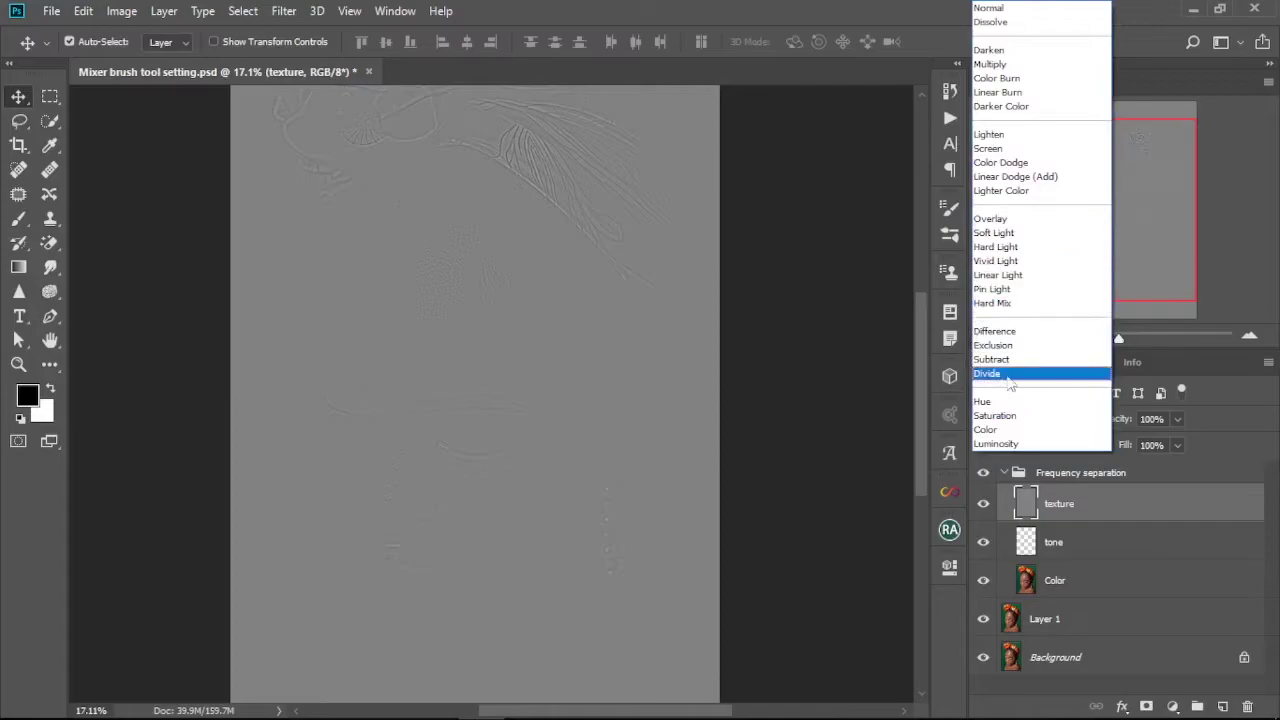
{"action": "left_click", "coordinate": [1005, 276]}
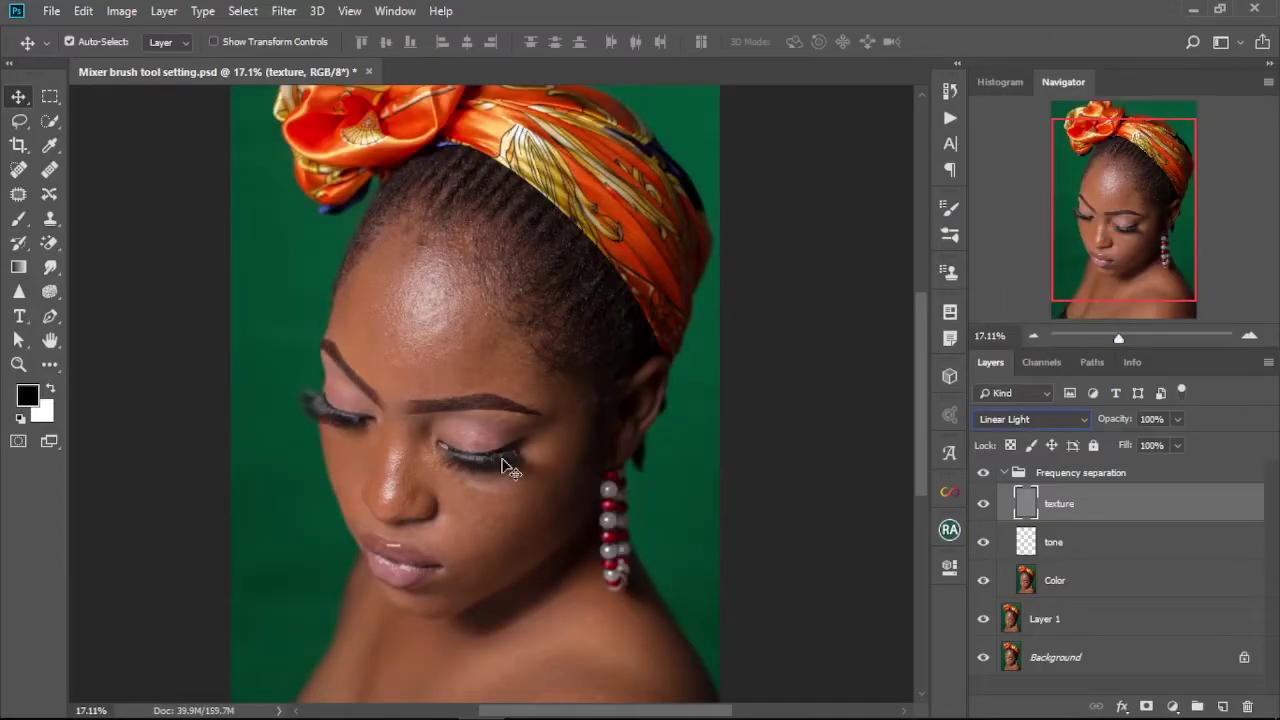
{"action": "scroll", "coordinate": [505, 465], "scroll_direction": "down", "scroll_amount": 2}
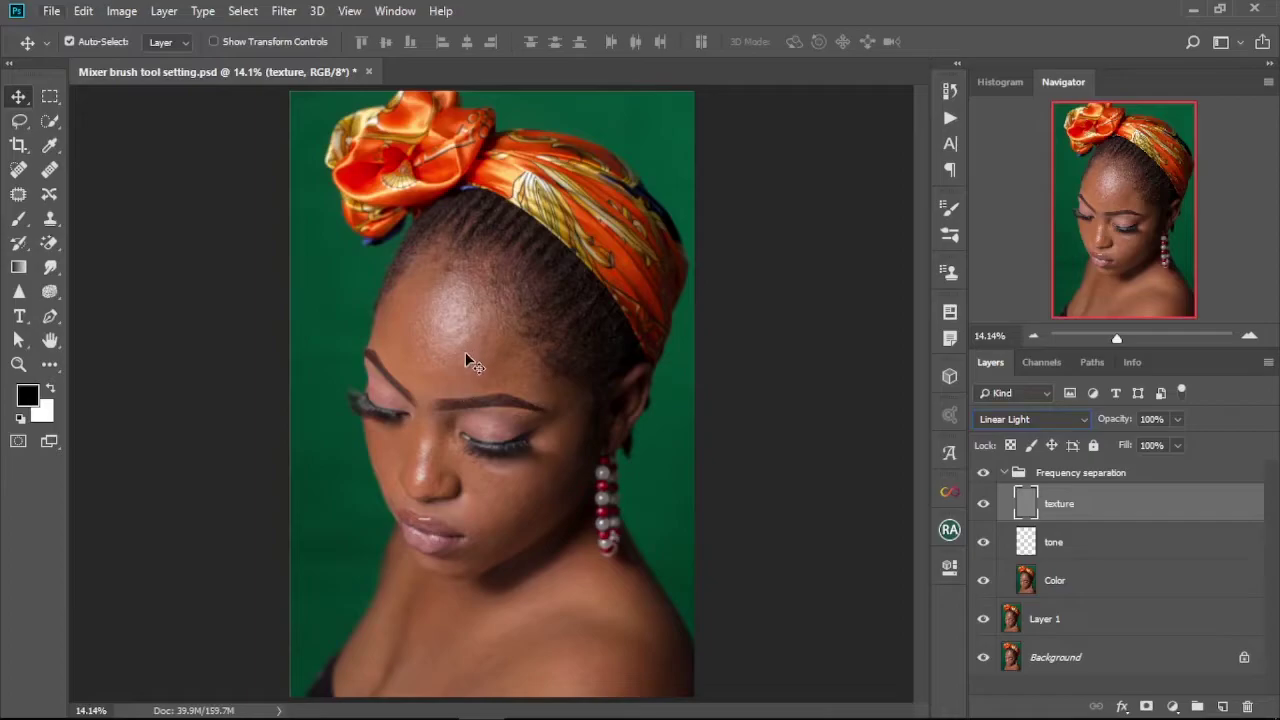
{"action": "scroll", "coordinate": [456, 344], "scroll_direction": "up", "scroll_amount": 3}
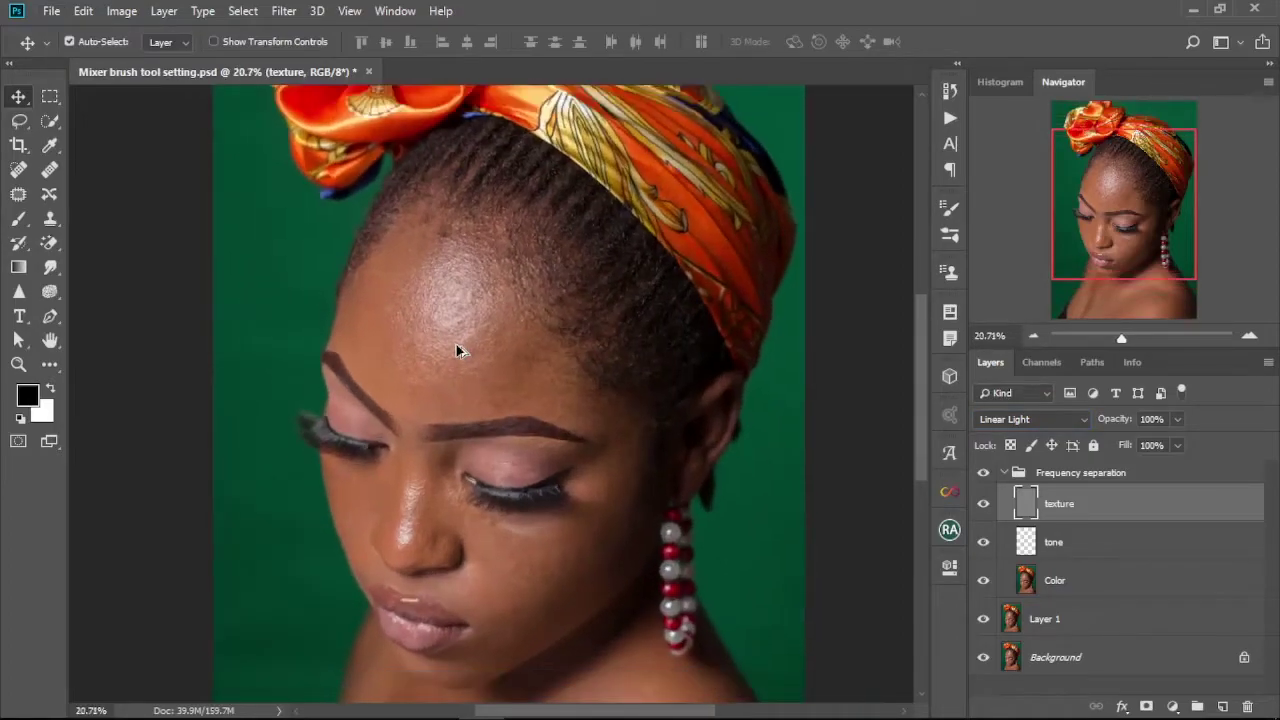
{"action": "left_click_drag", "start_coordinate": [458, 396], "coordinate": [464, 362]}
- Select the Mixer Brush Tool on the Color layer with a Soft Round tip
{"action": "key", "text": "b"}
{"action": "key", "text": "alt+bracketleft"}
{"action": "key", "text": "alt+bracketleft"}
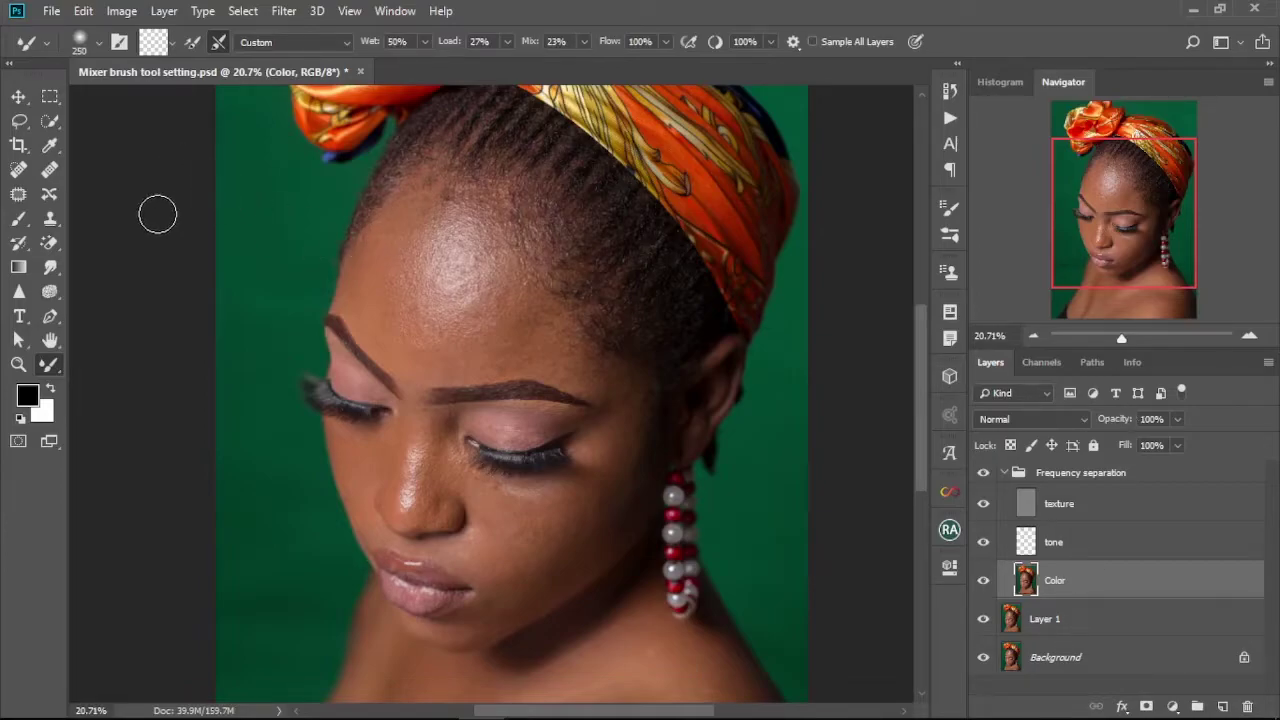
{"action": "right_click", "coordinate": [44, 369]}
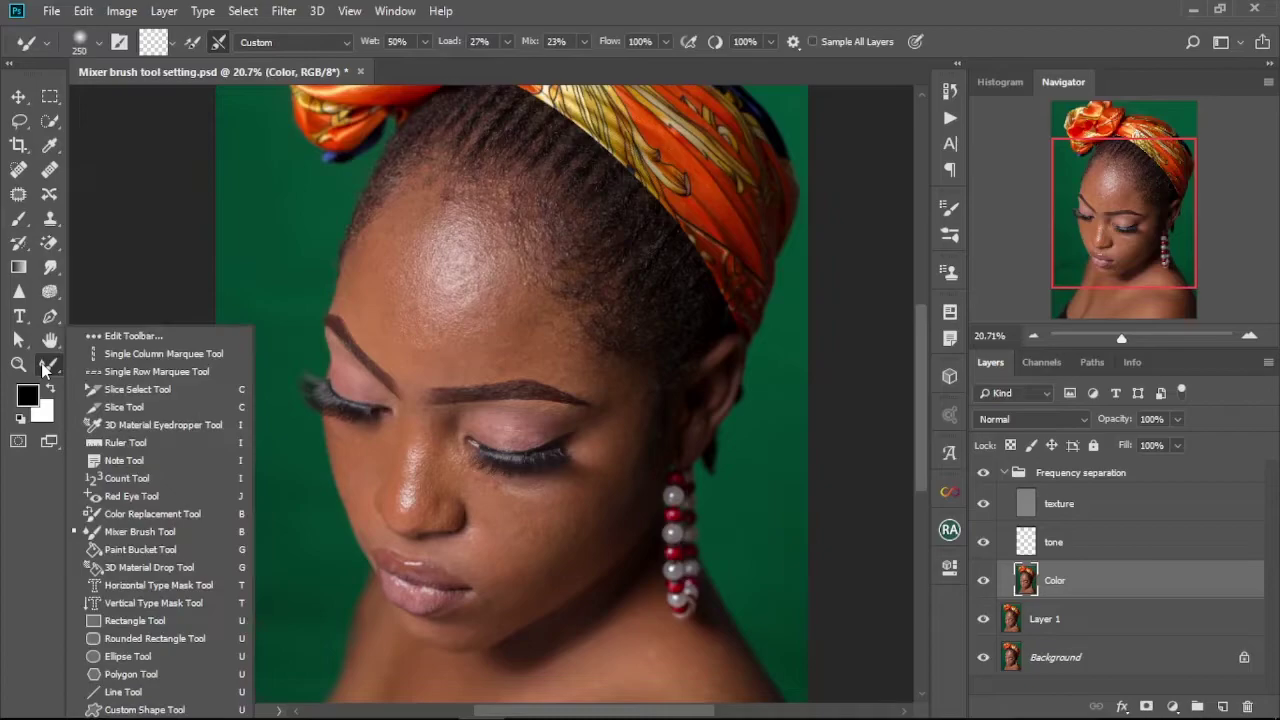
{"action": "left_click", "coordinate": [115, 531]}
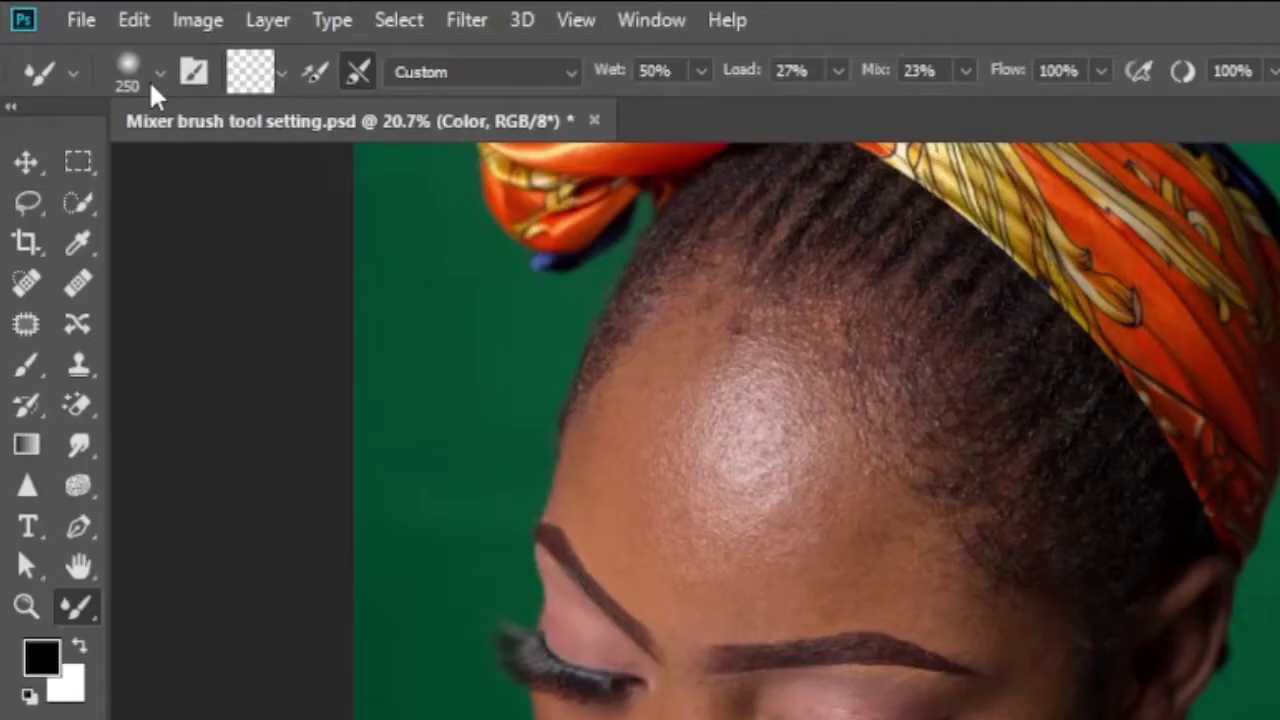
{"action": "left_click", "coordinate": [157, 78]}
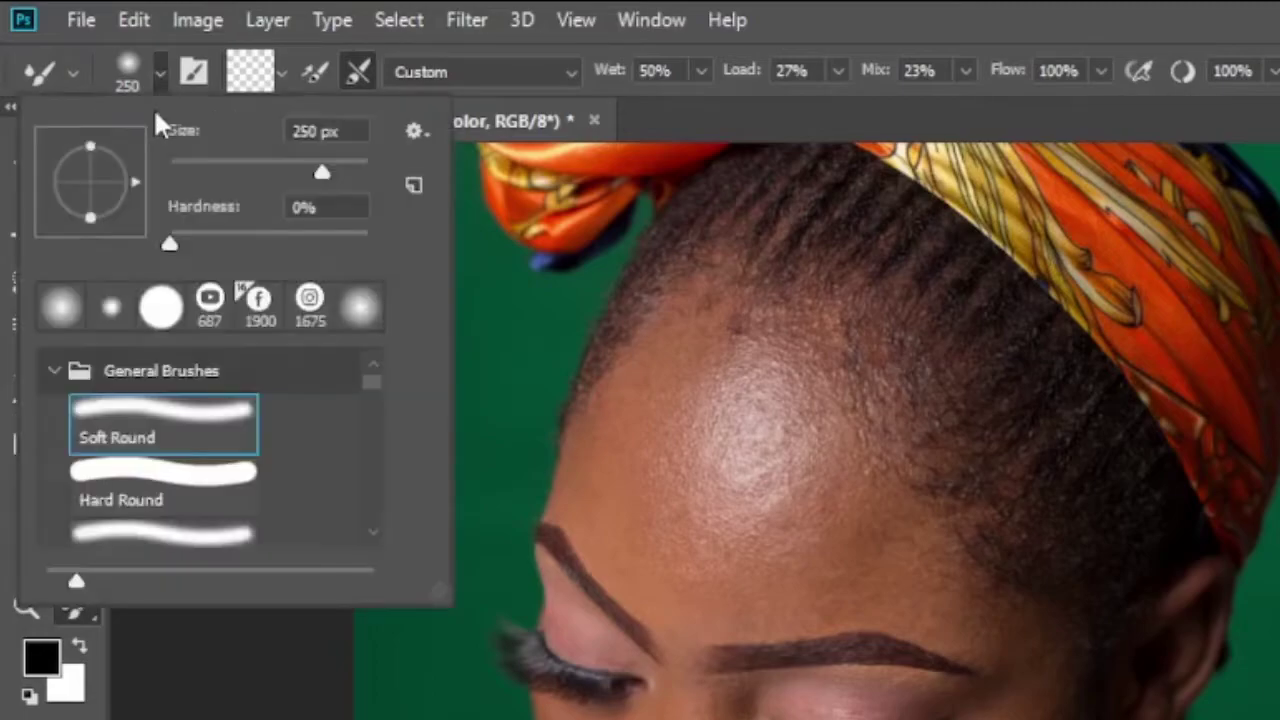
{"action": "double_click", "coordinate": [140, 445]}
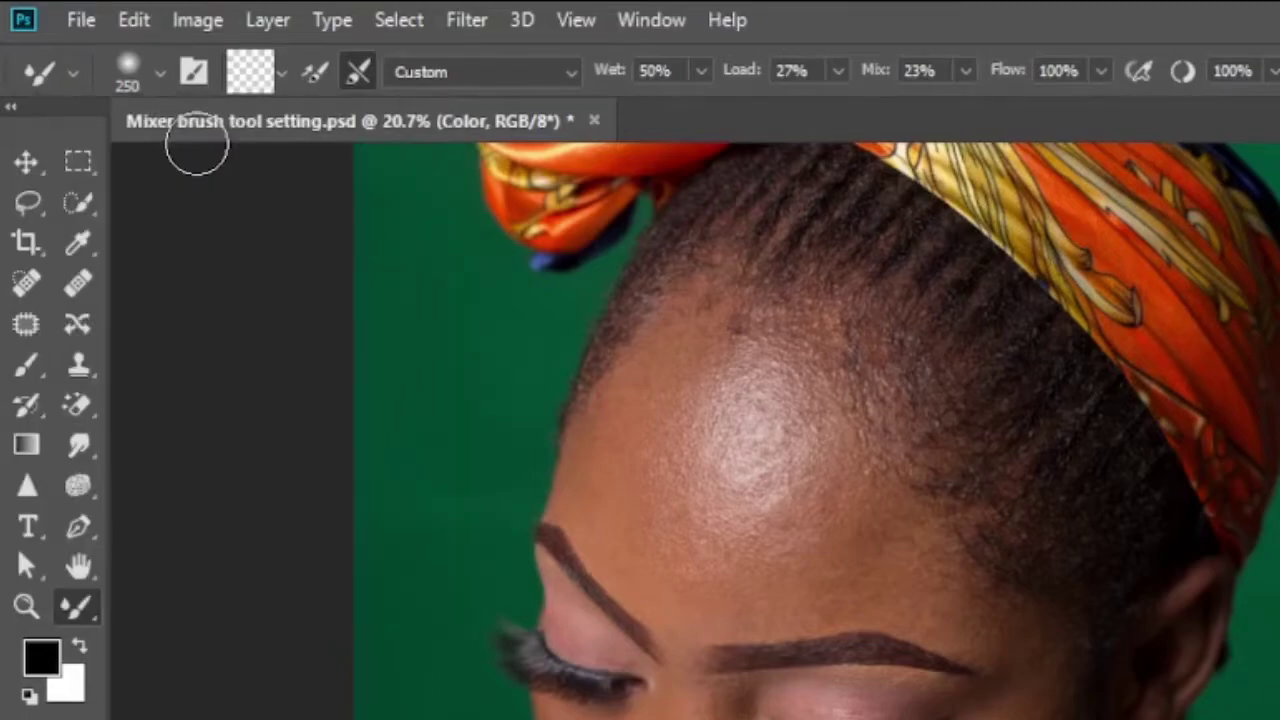
- Set the brush to Load Solid Colors Only, load then clean it, and keep the Custom mix
{"action": "left_click", "coordinate": [281, 75]}
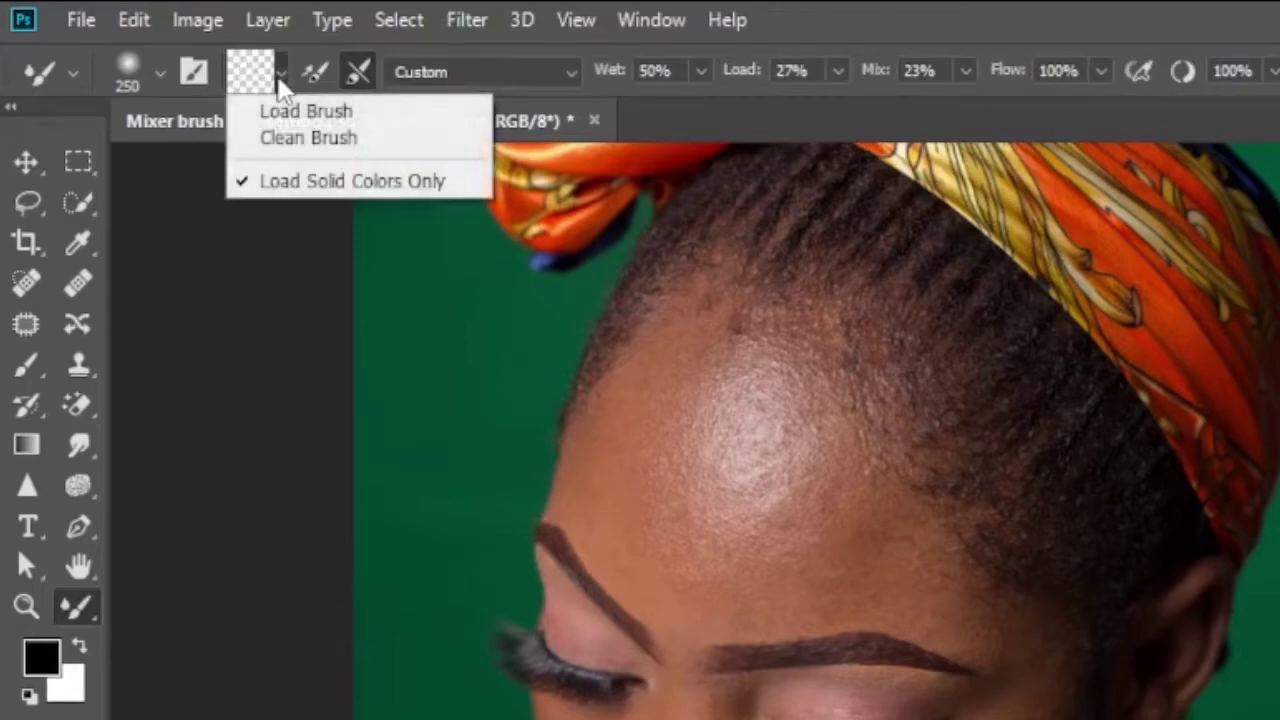
{"action": "left_click", "coordinate": [315, 185]}
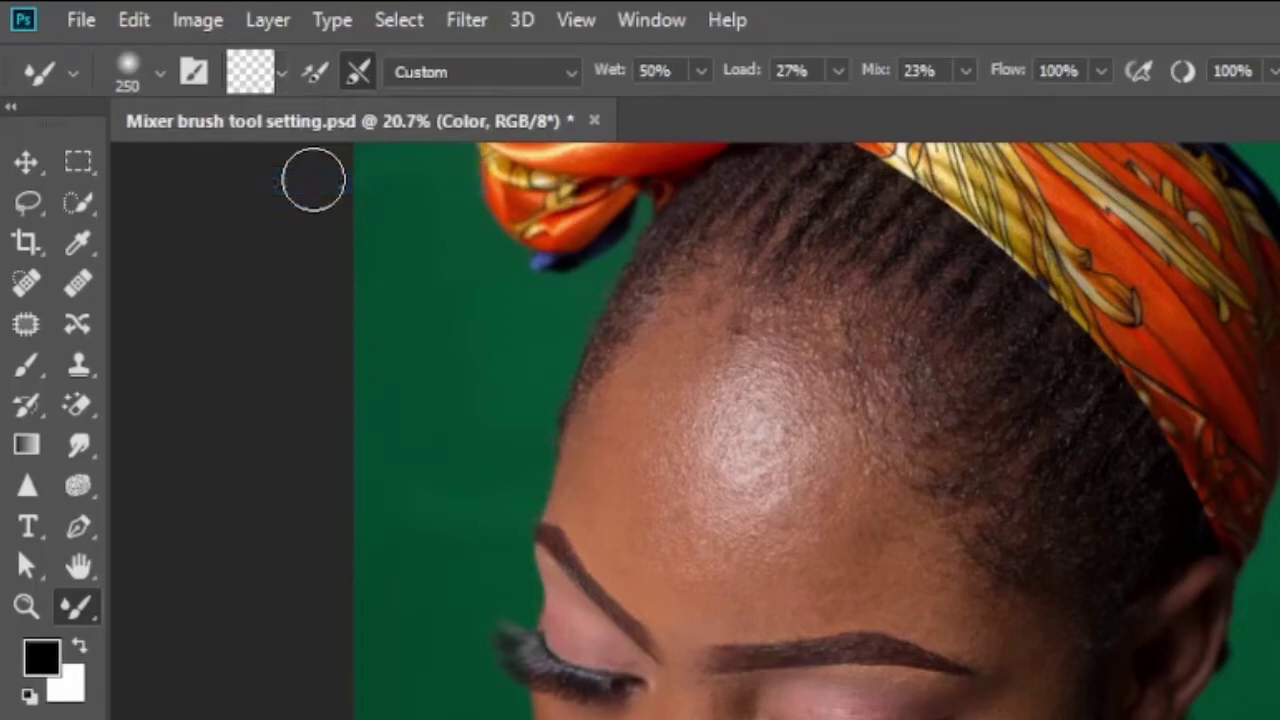
{"action": "left_click", "coordinate": [314, 75]}
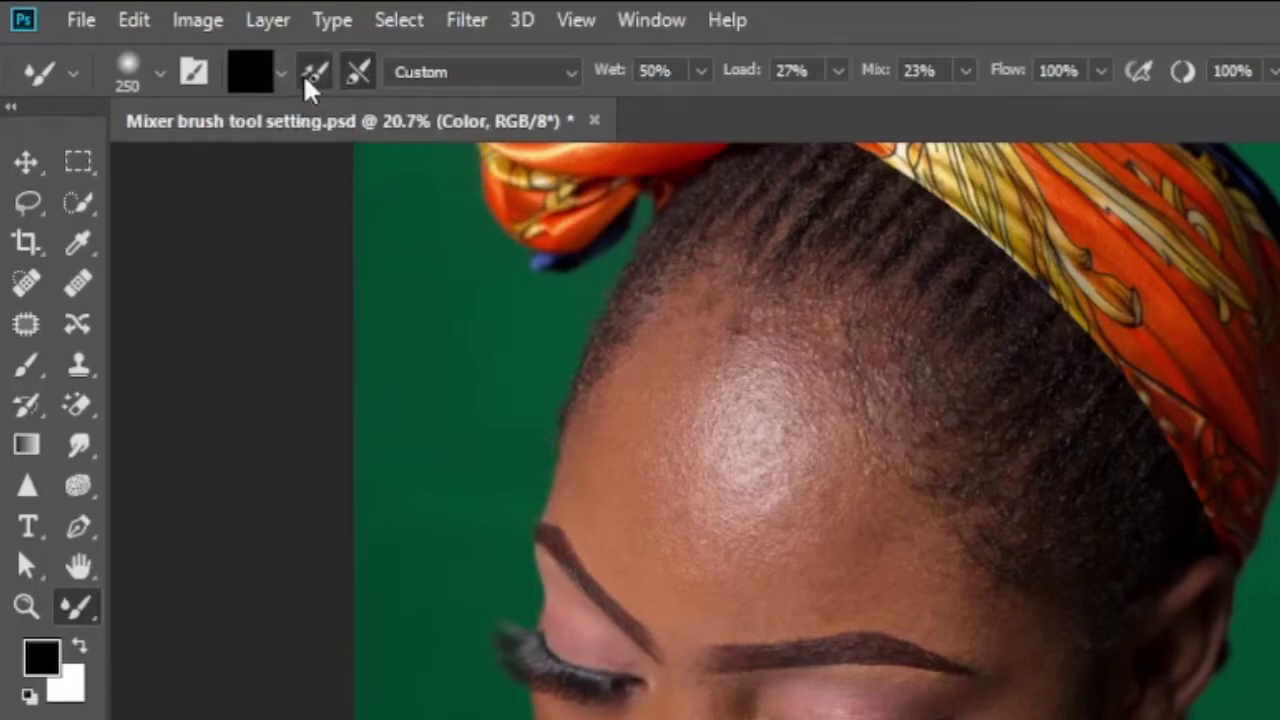
{"action": "left_click", "coordinate": [303, 61]}
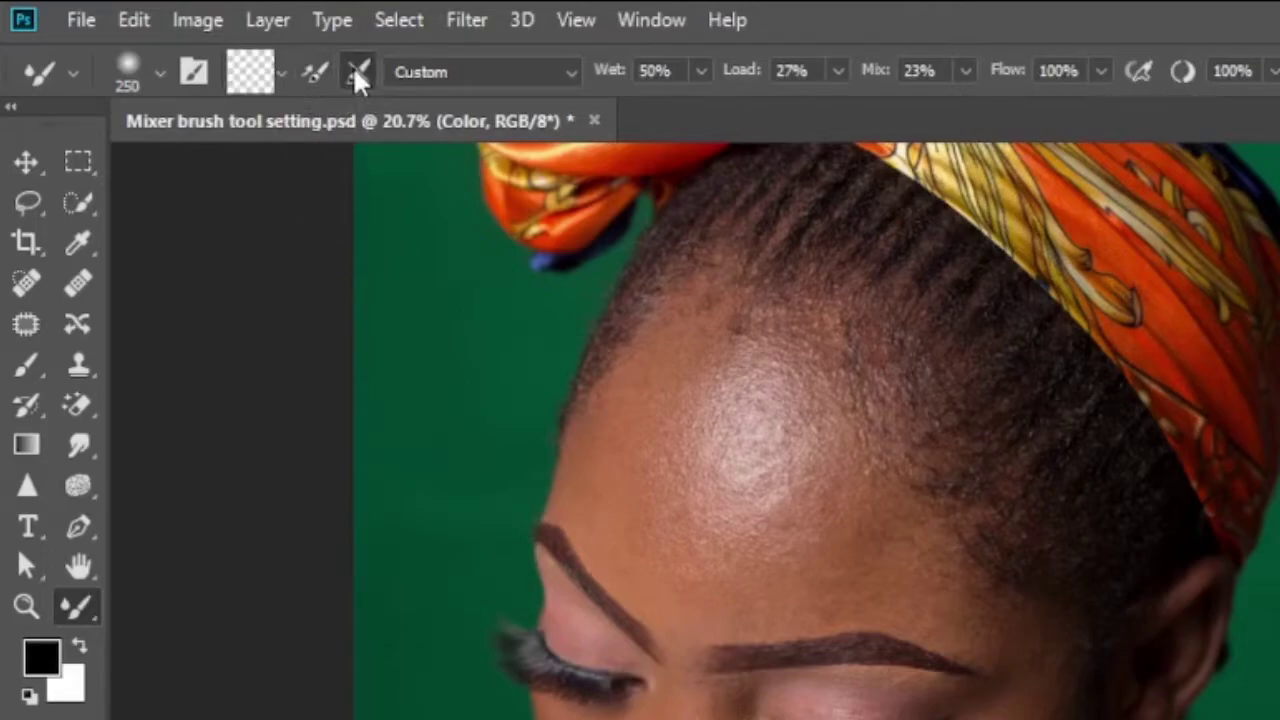
{"action": "left_click", "coordinate": [565, 70]}
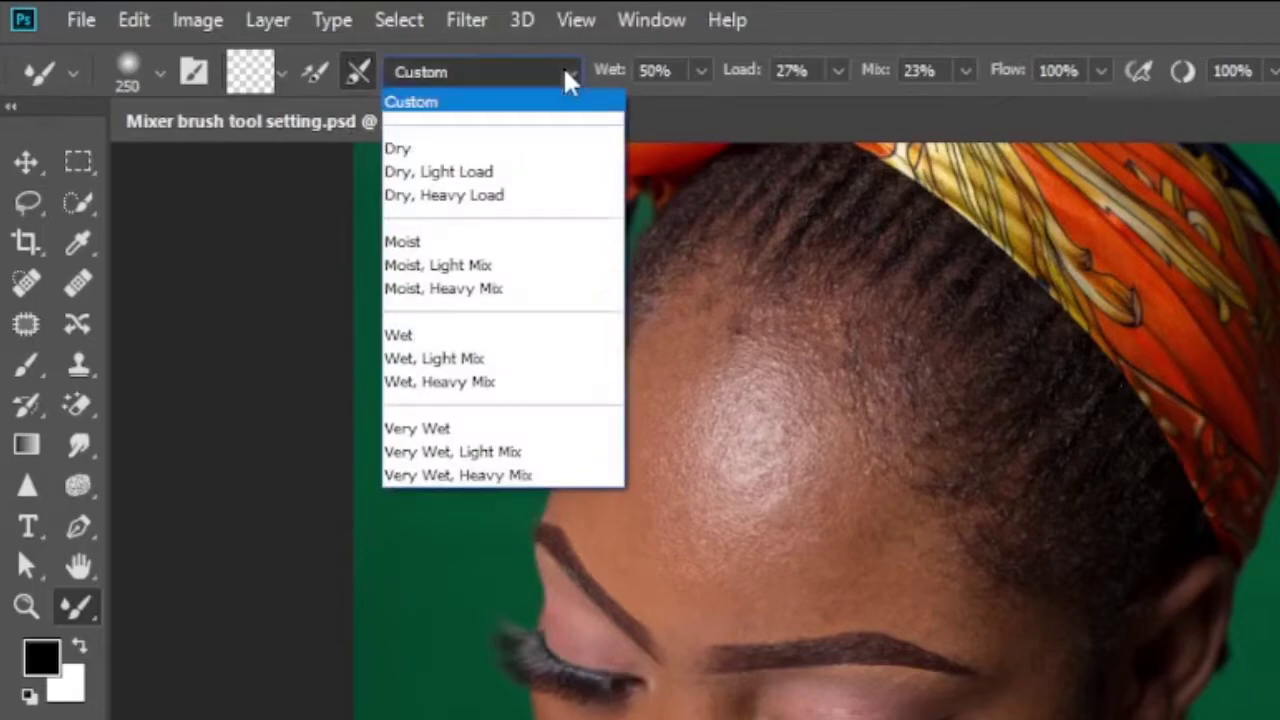
{"action": "left_click", "coordinate": [485, 104]}
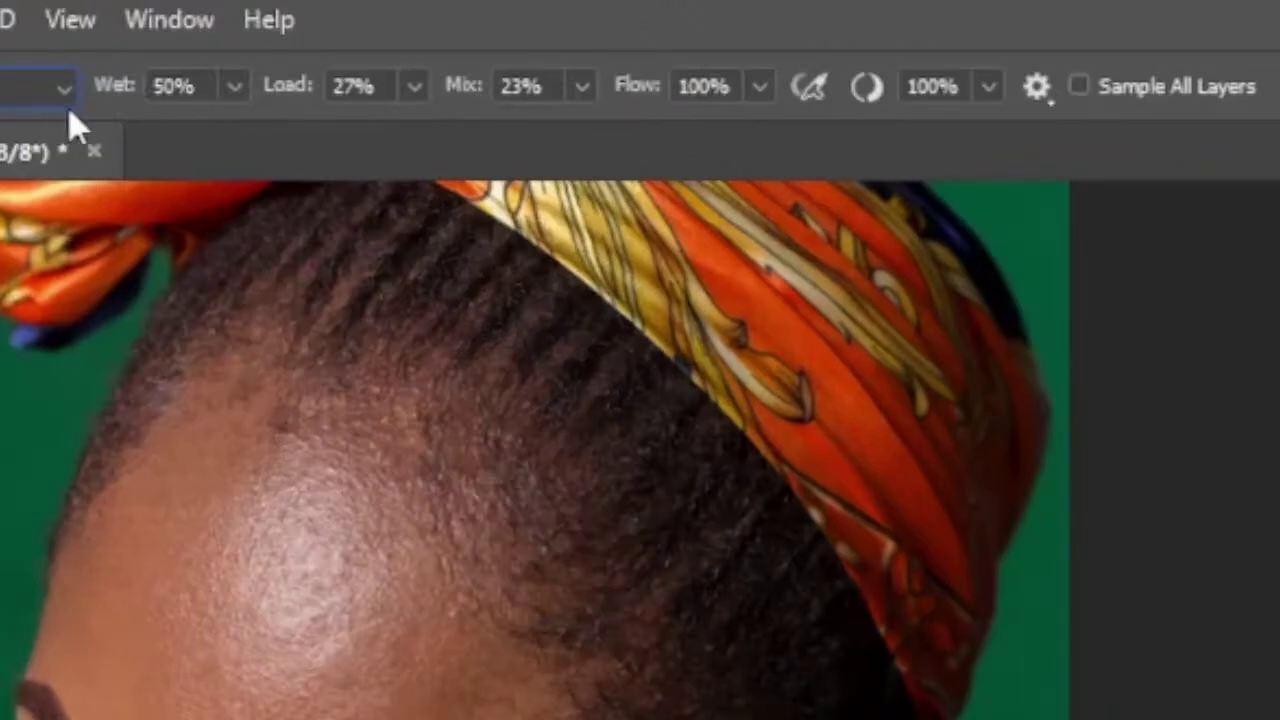
{"action": "double_click", "coordinate": [181, 88]}
{"action": "left_click", "coordinate": [140, 98]}
{"action": "type", "text": "2"}
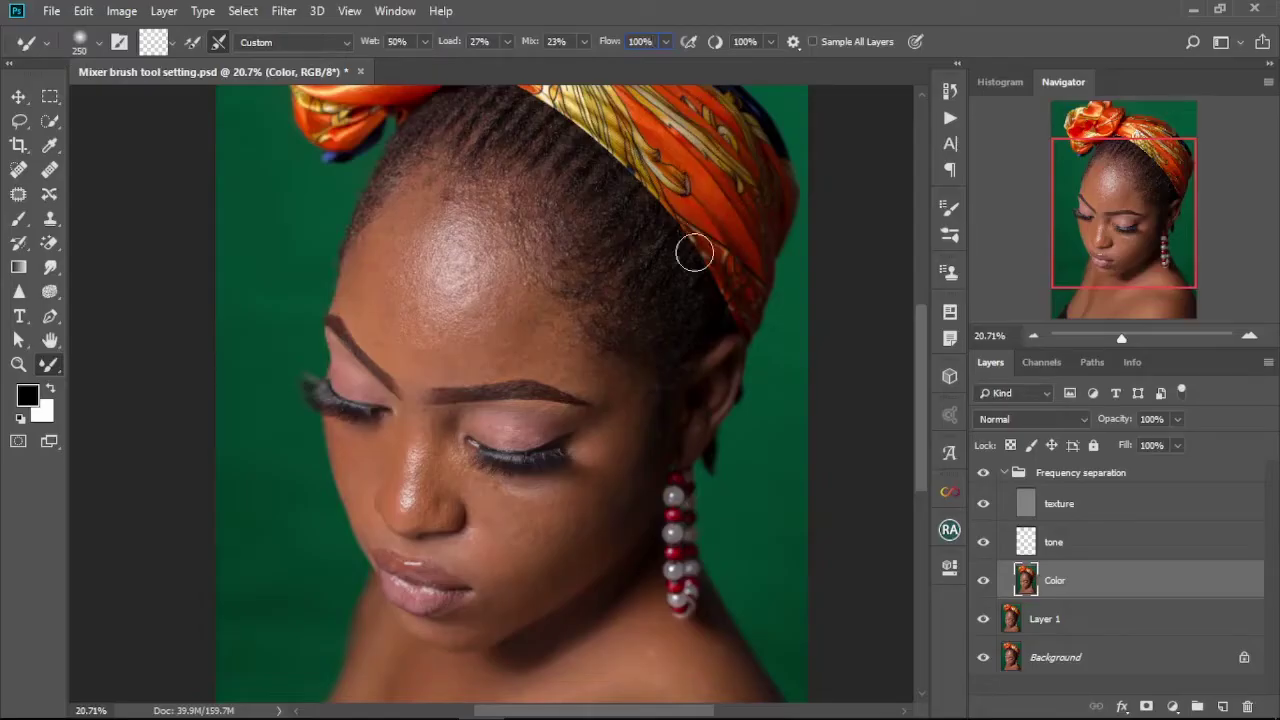
- Frame the forehead and headwrap hairline, and shrink the Mixer Brush to 250
{"action": "key", "text": "space"}
{"action": "left_click_drag", "start_coordinate": [510, 382], "coordinate": [510, 433]}
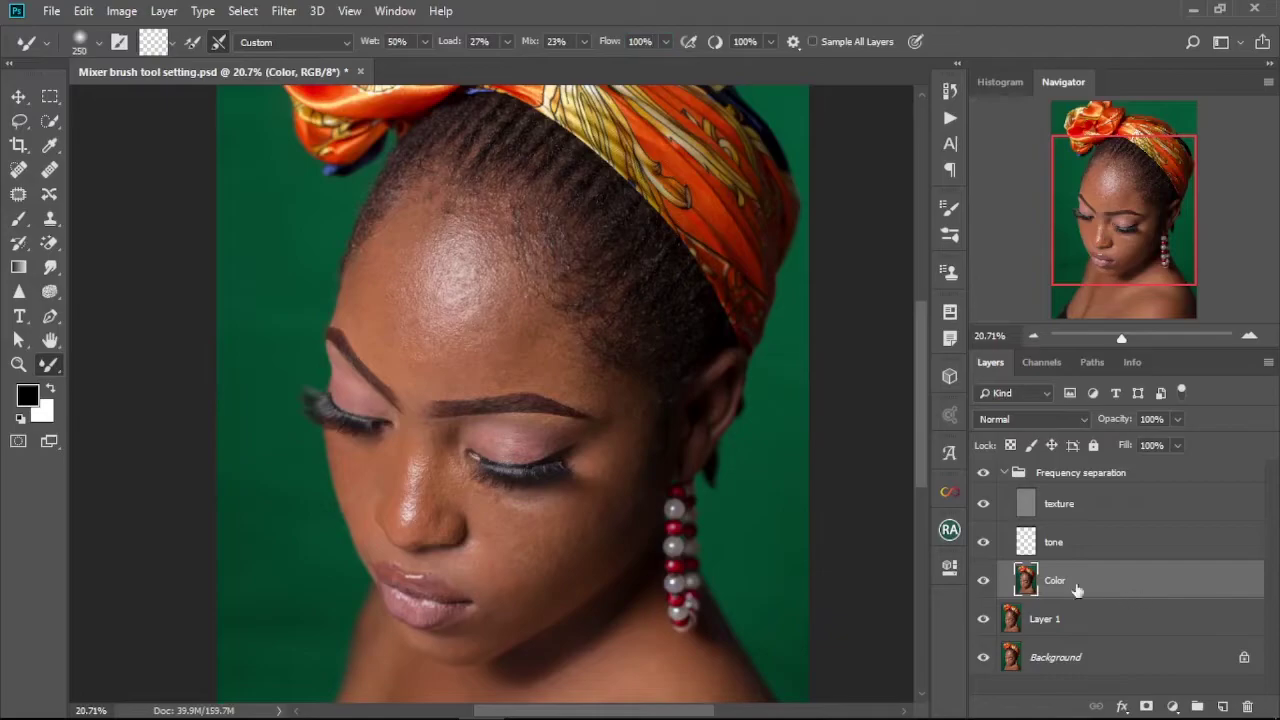
{"action": "scroll", "coordinate": [433, 318], "scroll_direction": "up", "scroll_amount": 3}
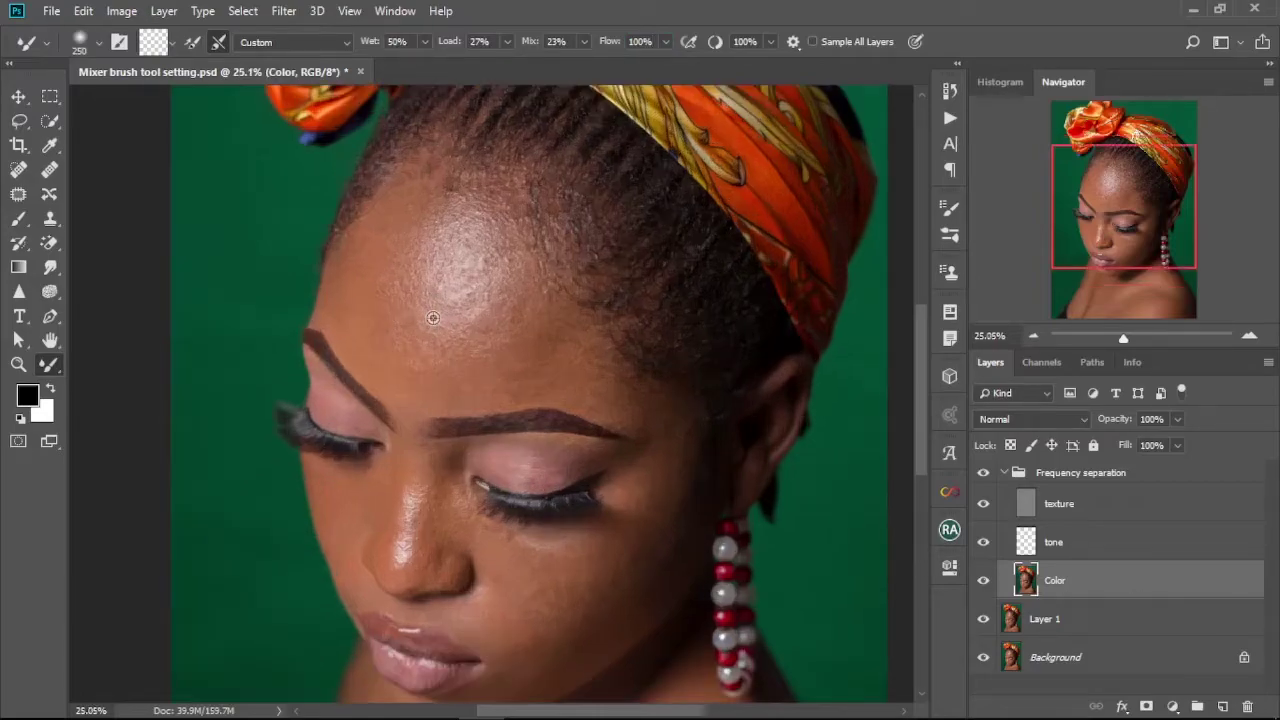
{"action": "scroll", "coordinate": [433, 318], "scroll_direction": "up", "scroll_amount": 1}
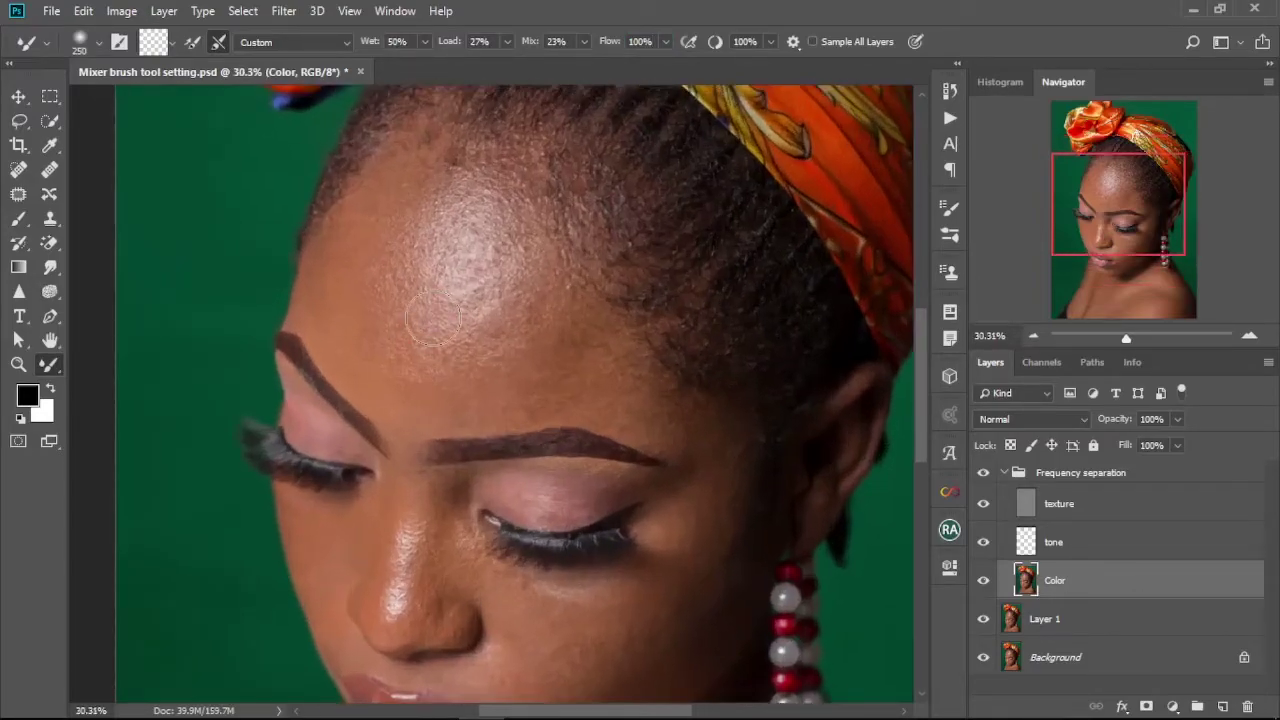
{"action": "left_click_drag", "start_coordinate": [486, 363], "coordinate": [453, 332]}
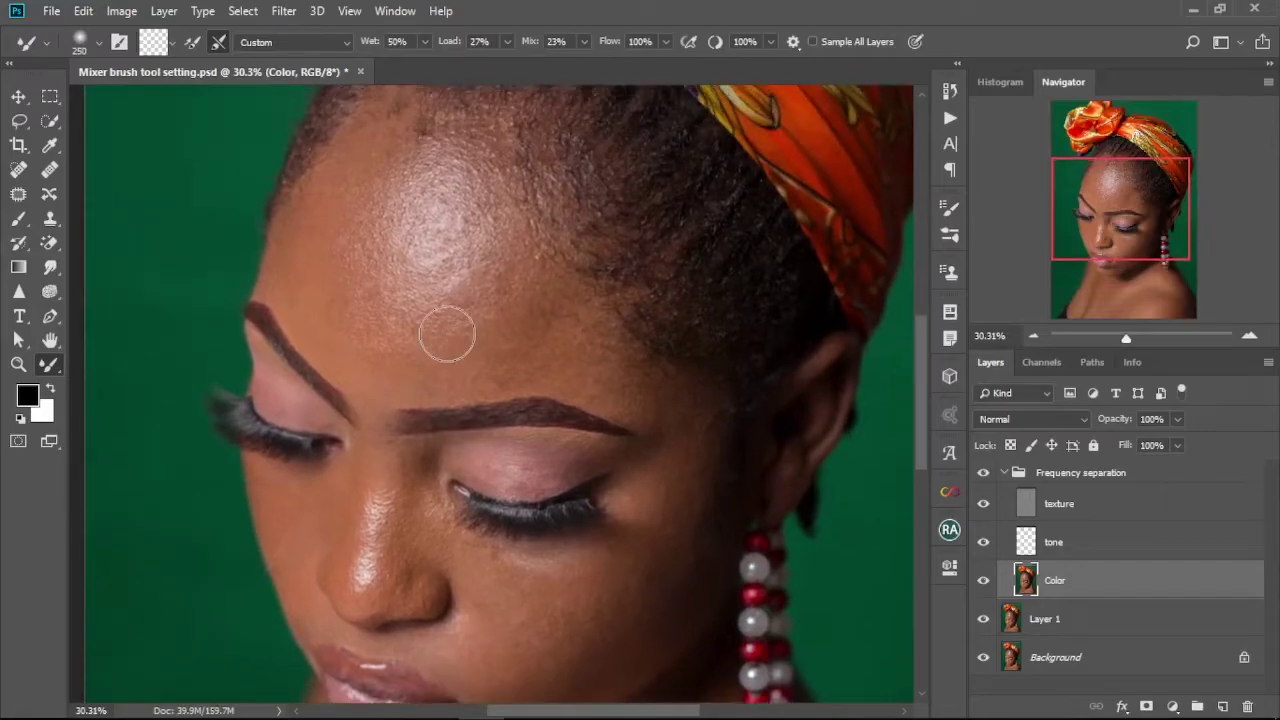
{"action": "scroll", "coordinate": [447, 333], "scroll_direction": "down", "scroll_amount": 1}
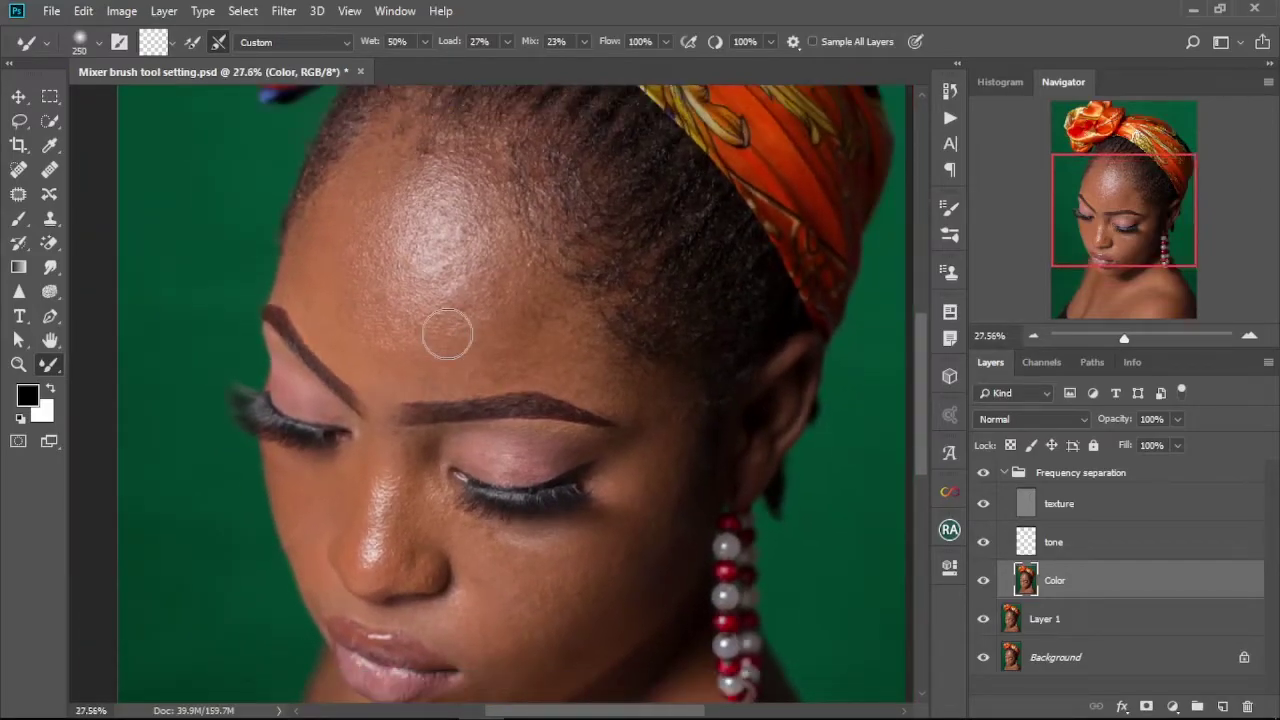
{"action": "left_click_drag", "start_coordinate": [474, 271], "coordinate": [474, 323]}
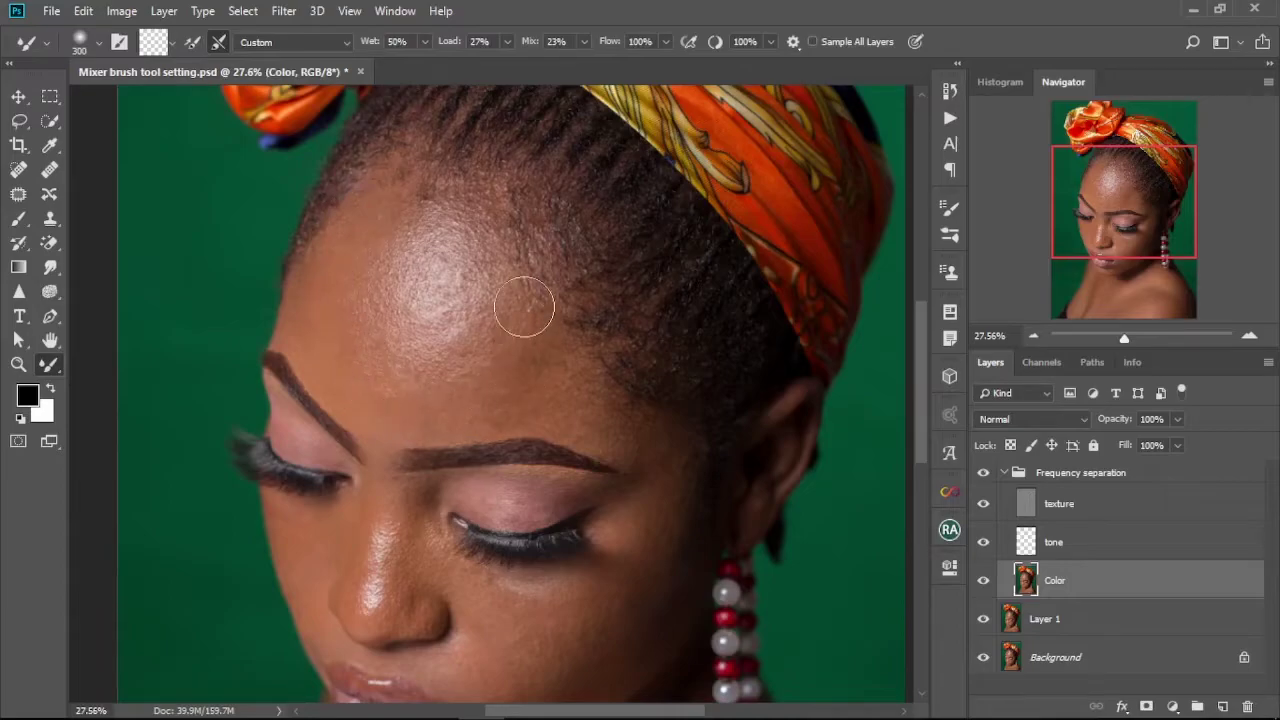
{"action": "key", "text": "bracketleft"}
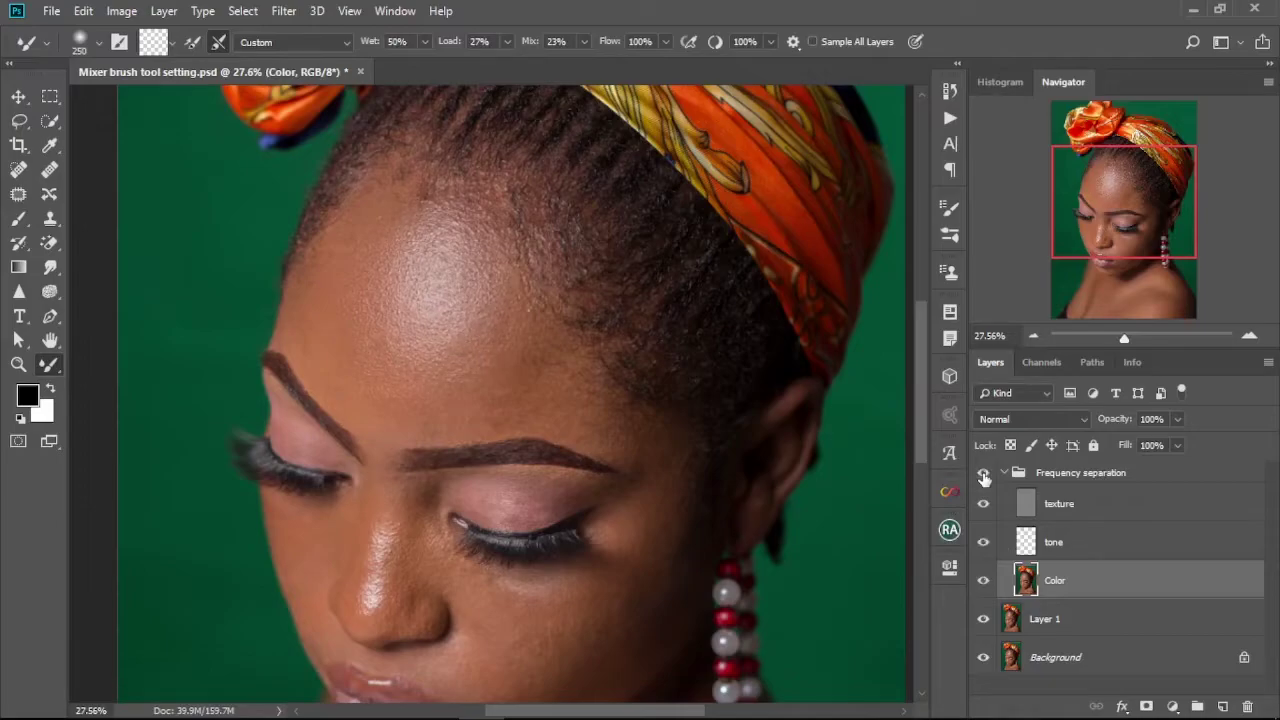
{"action": "key", "text": "bracketright"}
{"action": "key", "text": "bracketleft"}
{"action": "key", "text": "bracketleft"}
{"action": "key", "text": "bracketright"}
{"action": "key", "text": "bracketright"}
{"action": "key", "text": "bracketleft"}
{"action": "key", "text": "bracketleft"}
{"action": "key", "text": "bracketright"}
{"action": "key", "text": "bracketright"}
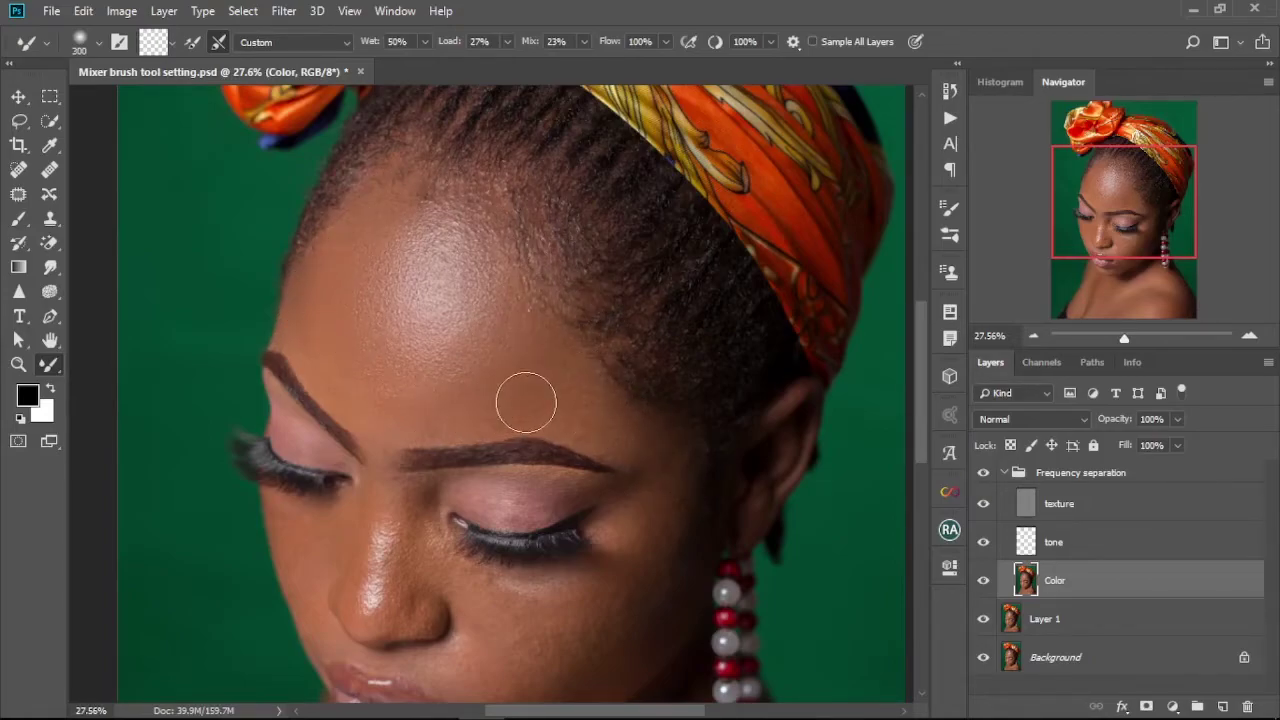
{"action": "left_click", "coordinate": [982, 473]}
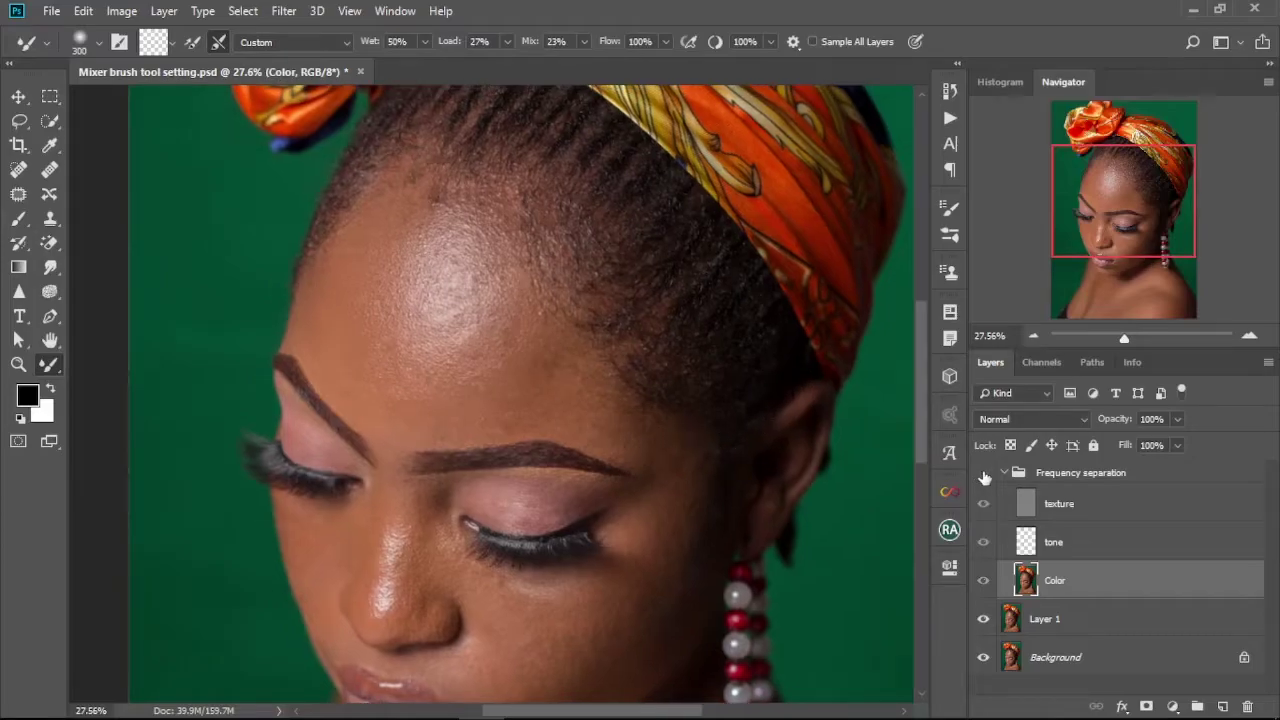
{"action": "left_click", "coordinate": [983, 474]}
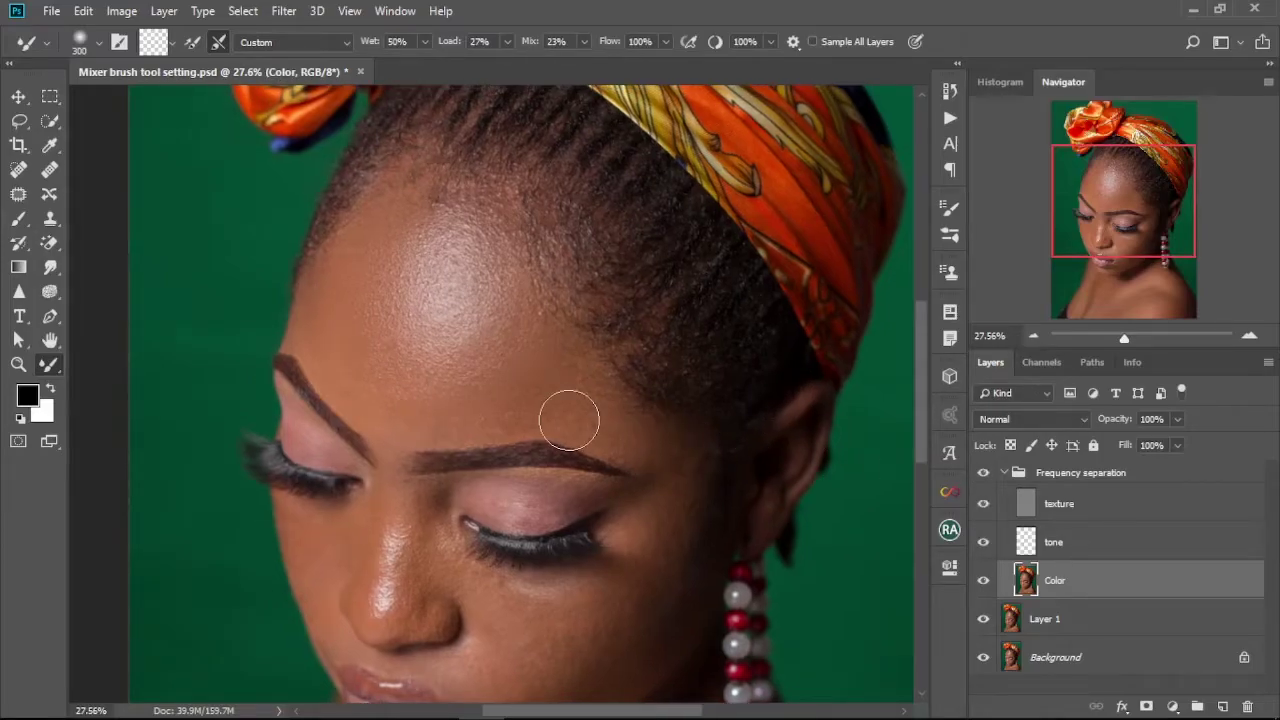
{"action": "scroll", "coordinate": [424, 401], "scroll_direction": "up", "scroll_amount": 2}
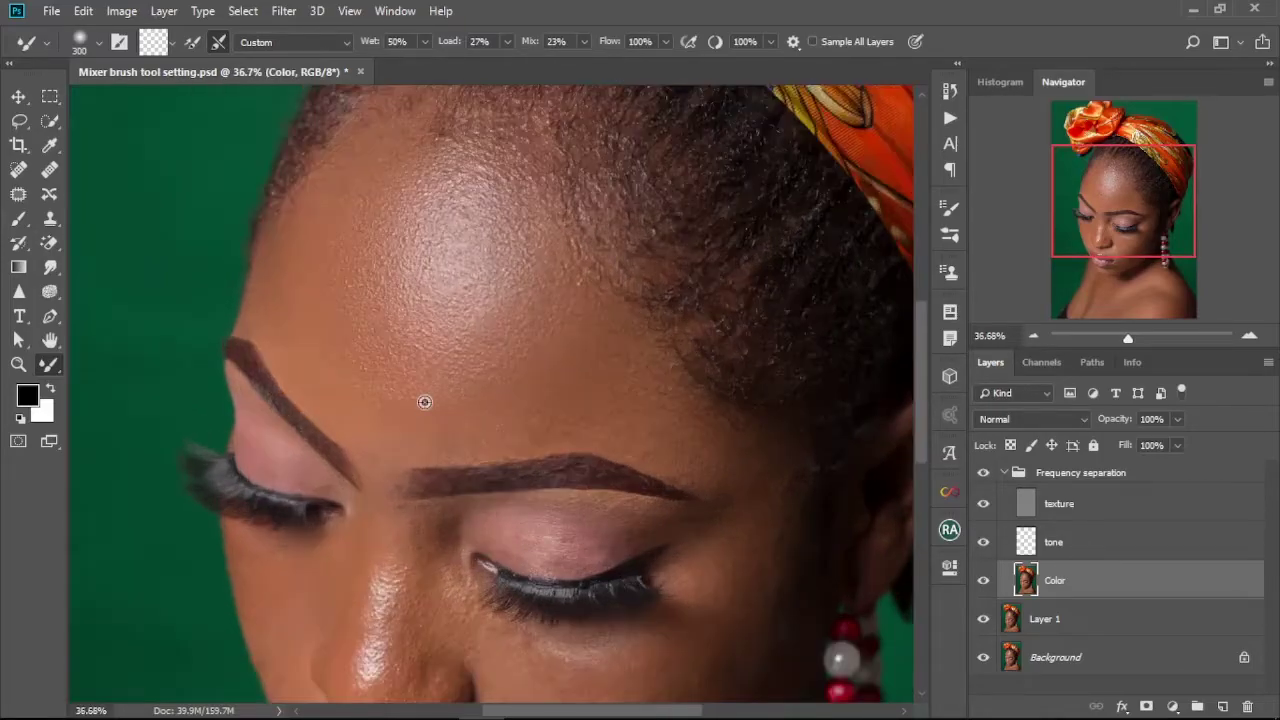
{"action": "scroll", "coordinate": [424, 401], "scroll_direction": "down", "scroll_amount": 3}
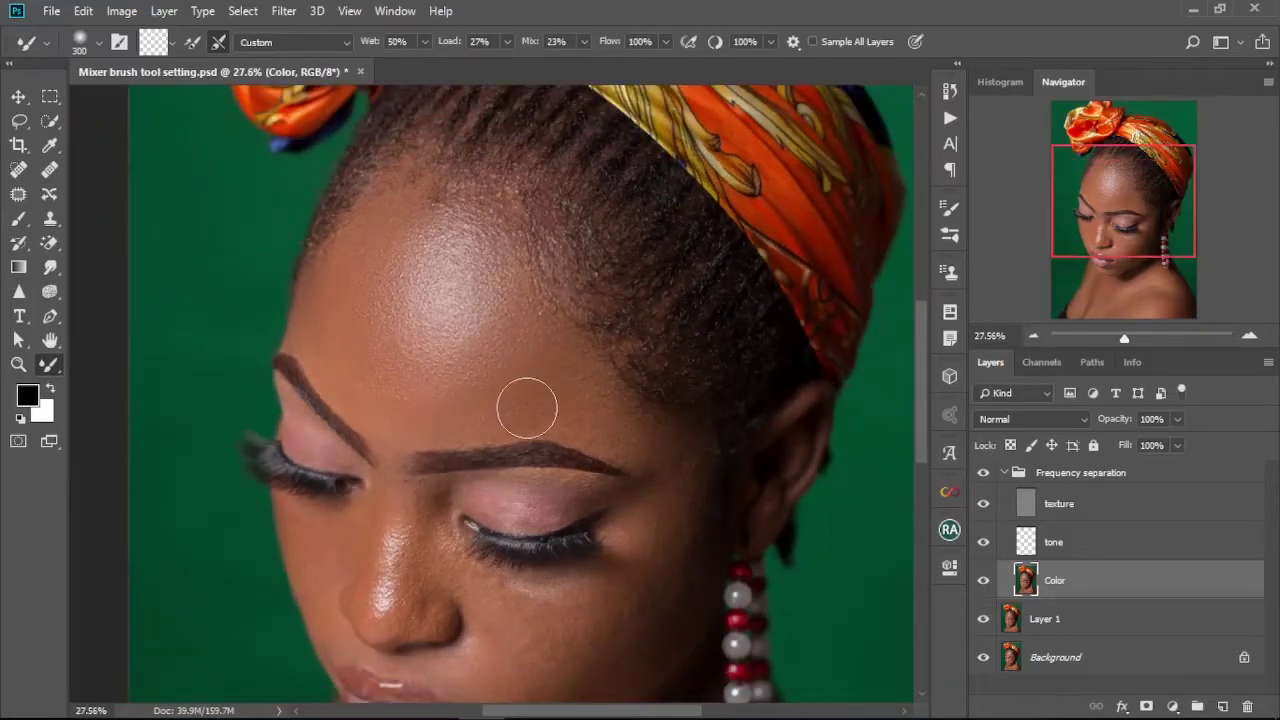
- Bring the eyes and nose into view, resizing the Mixer Brush from 250 to 100, then 200
{"action": "left_click_drag", "start_coordinate": [523, 406], "coordinate": [491, 343]}
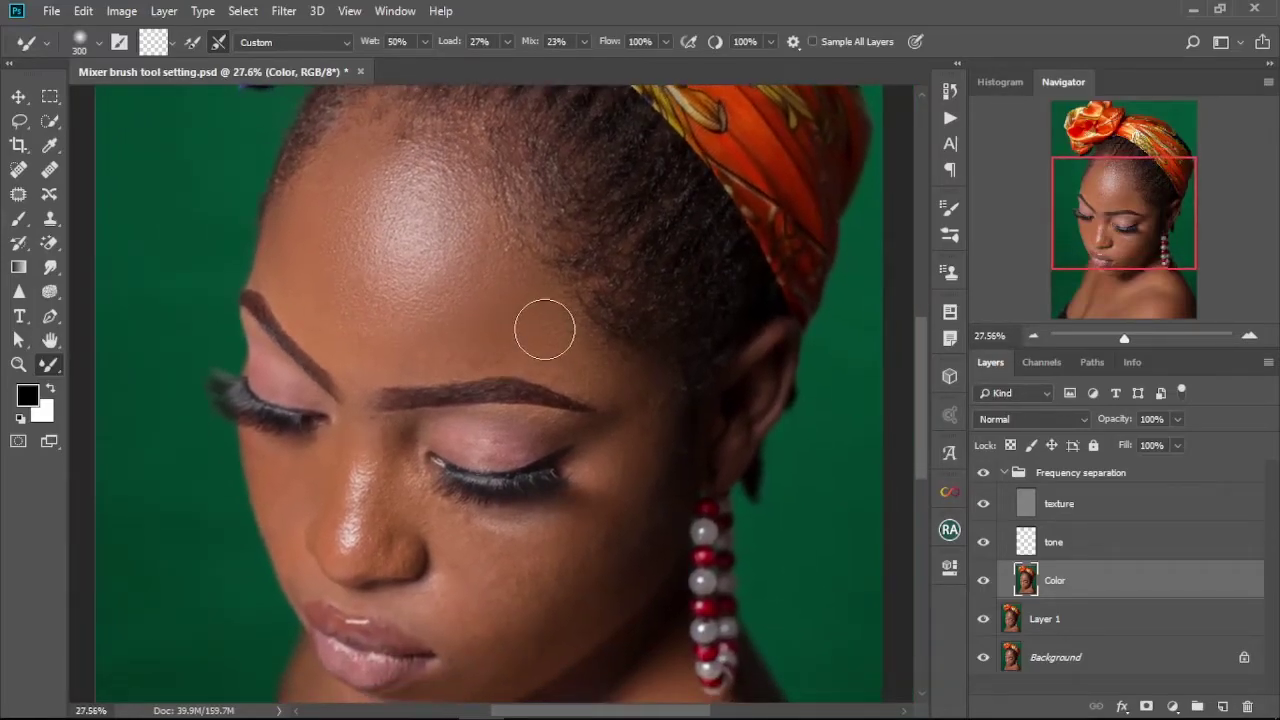
{"action": "key", "text": "bracketleft"}
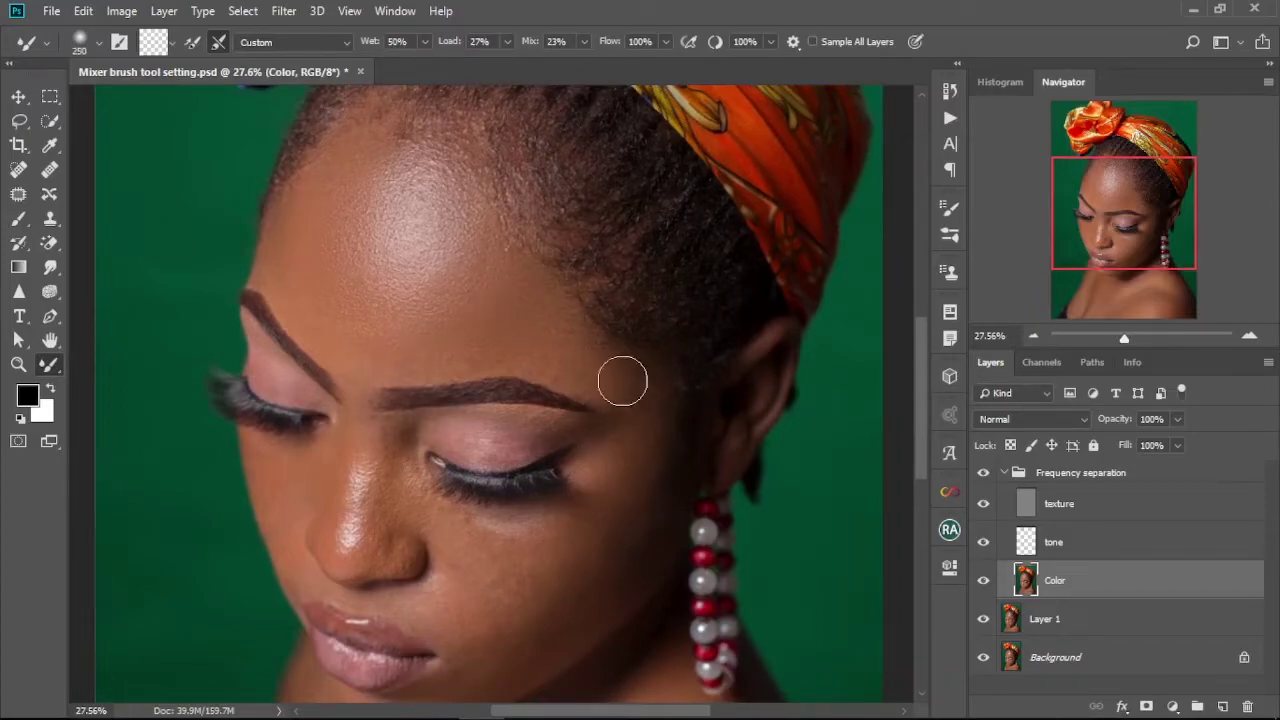
{"action": "key", "text": "bracketleft"}
{"action": "key", "text": "bracketleft"}
{"action": "key", "text": "bracketleft"}
{"action": "key", "text": "bracketleft"}
{"action": "key", "text": "bracketleft"}
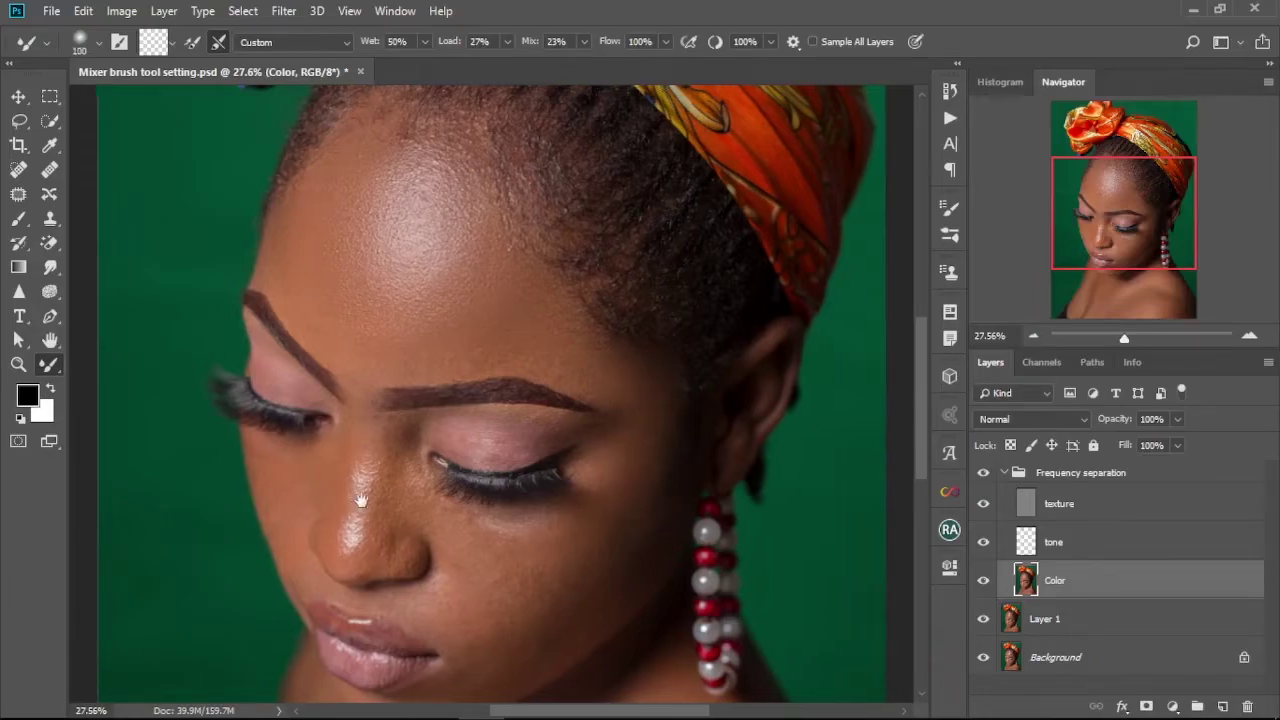
{"action": "scroll", "coordinate": [467, 468], "scroll_direction": "up", "scroll_amount": 1}
{"action": "scroll", "coordinate": [467, 468], "scroll_direction": "up", "scroll_amount": 3}
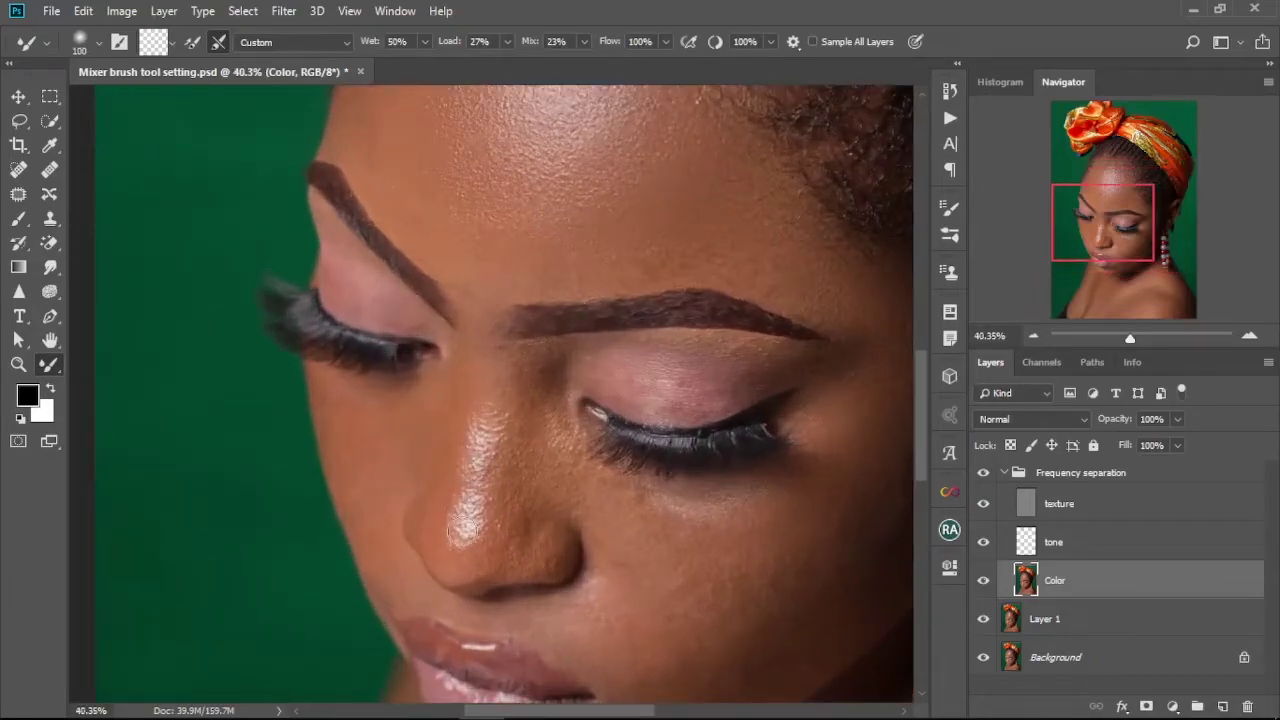
{"action": "left_click_drag", "start_coordinate": [512, 466], "coordinate": [511, 408]}
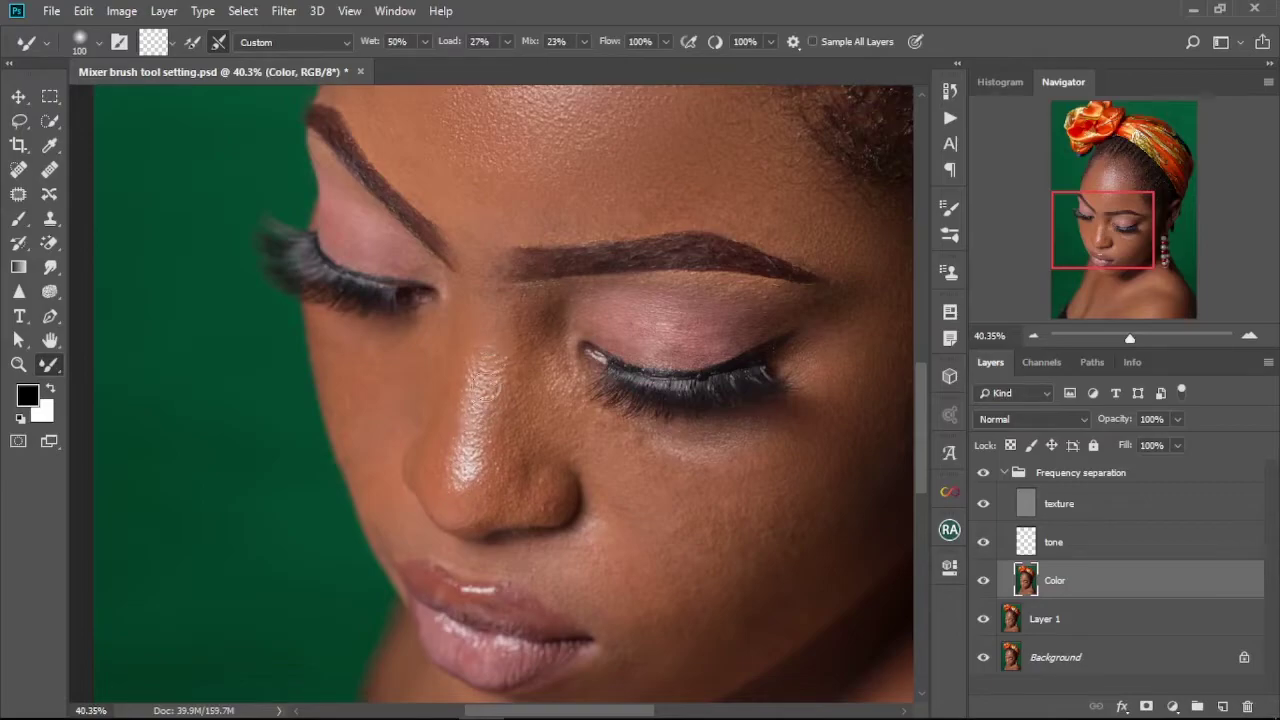
{"action": "key", "text": "bracketright"}
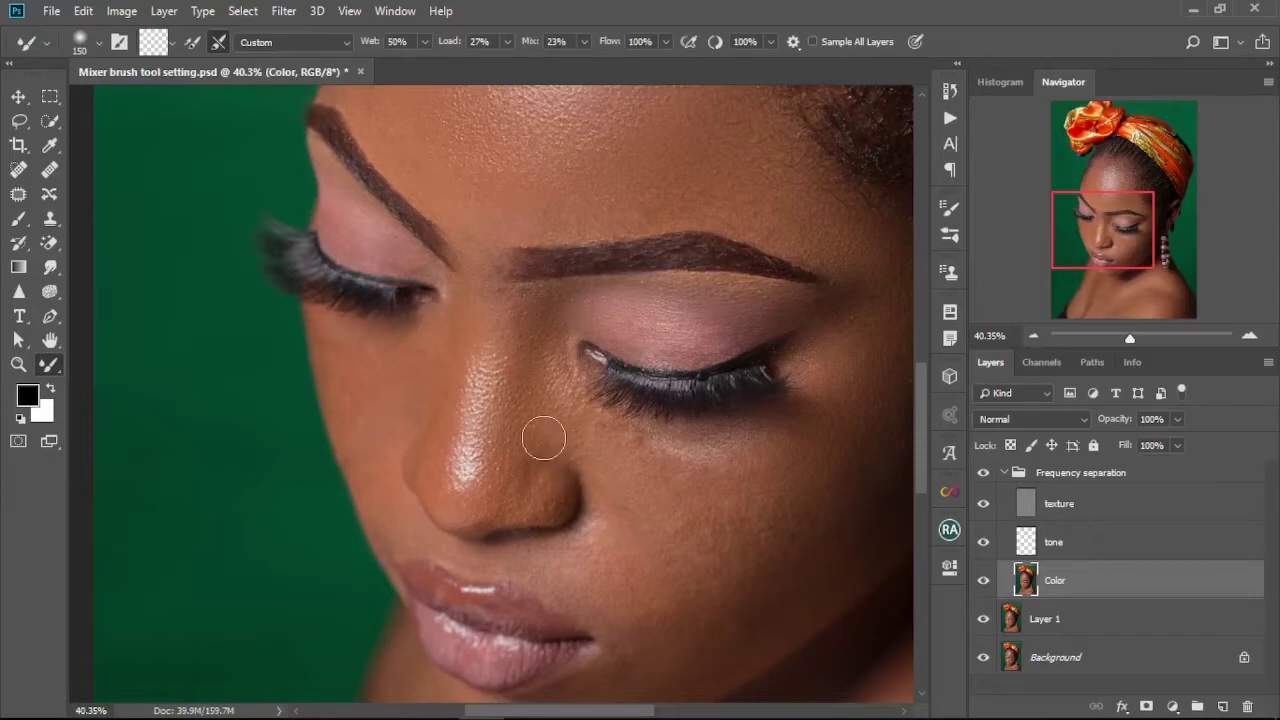
{"action": "key", "text": "bracketright"}
{"action": "key", "text": "bracketright"}
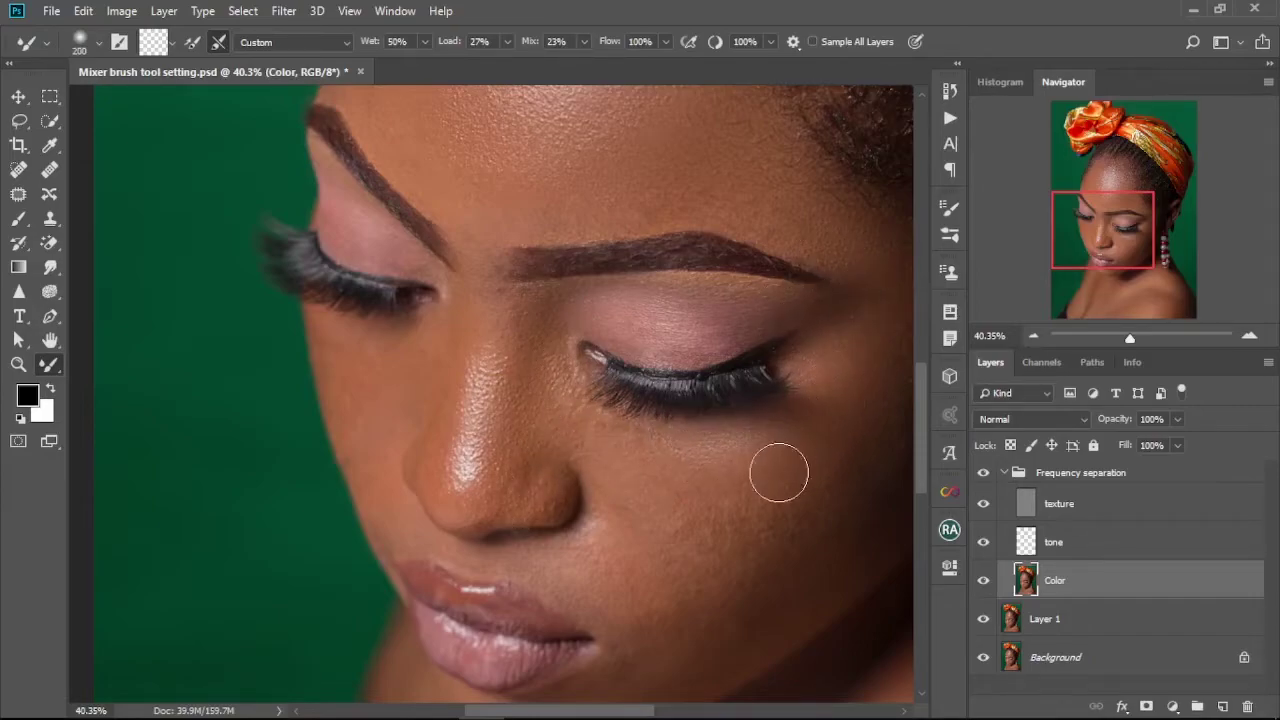
- Work across the cheeks, earring and lips to the chin, switching the brush between 200 and 300
{"action": "left_click_drag", "start_coordinate": [778, 472], "coordinate": [801, 382]}
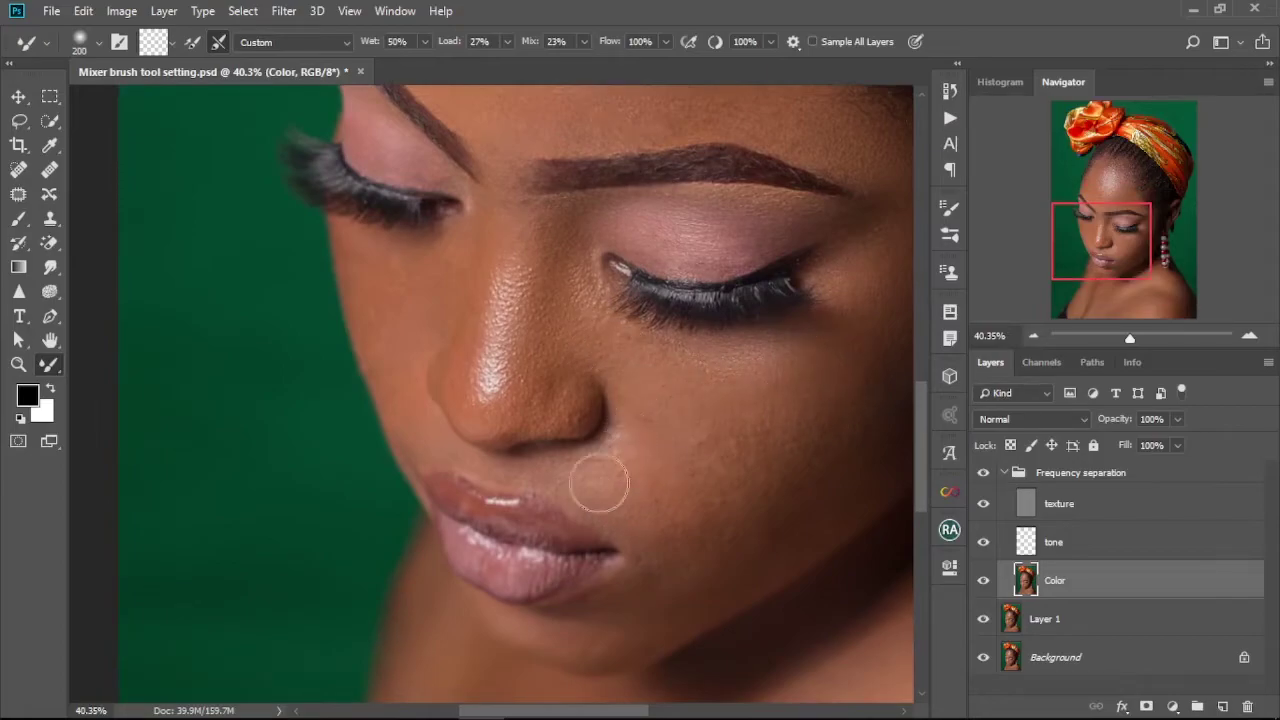
{"action": "key", "text": "bracketright"}
{"action": "key", "text": "bracketright"}
{"action": "left_click_drag", "start_coordinate": [794, 409], "coordinate": [624, 439]}
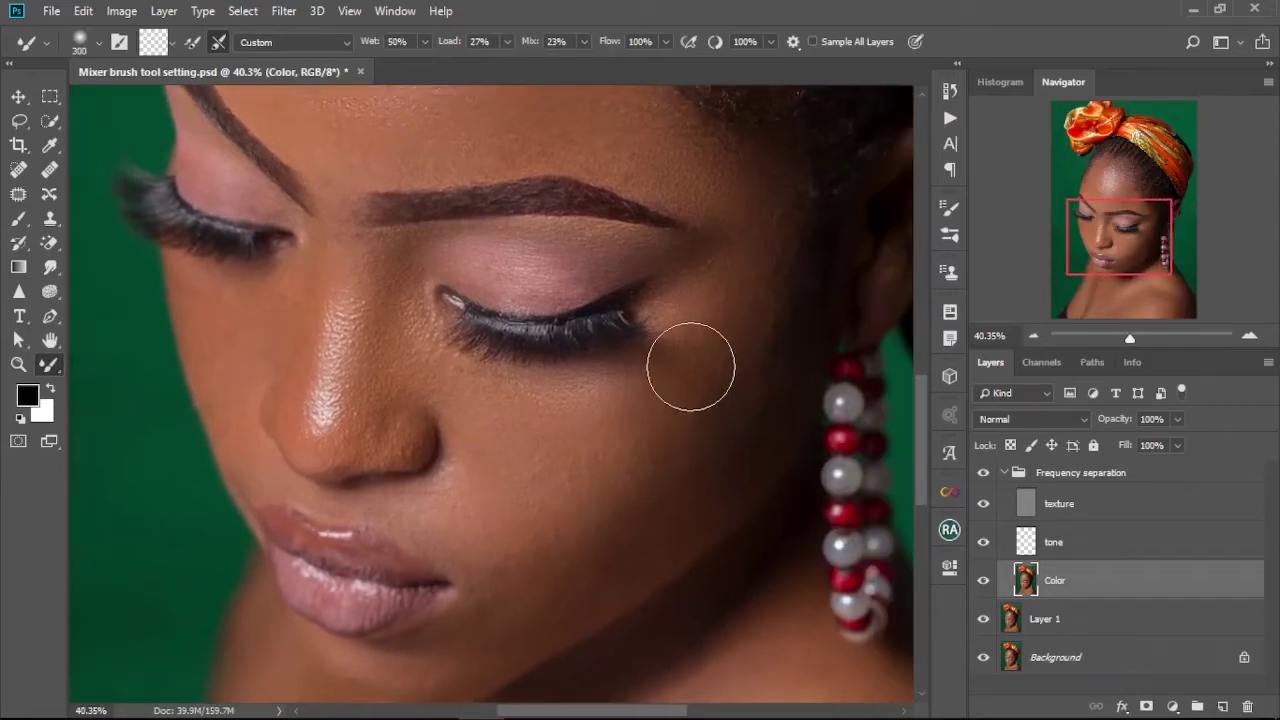
{"action": "scroll", "coordinate": [560, 328], "scroll_direction": "down", "scroll_amount": 2}
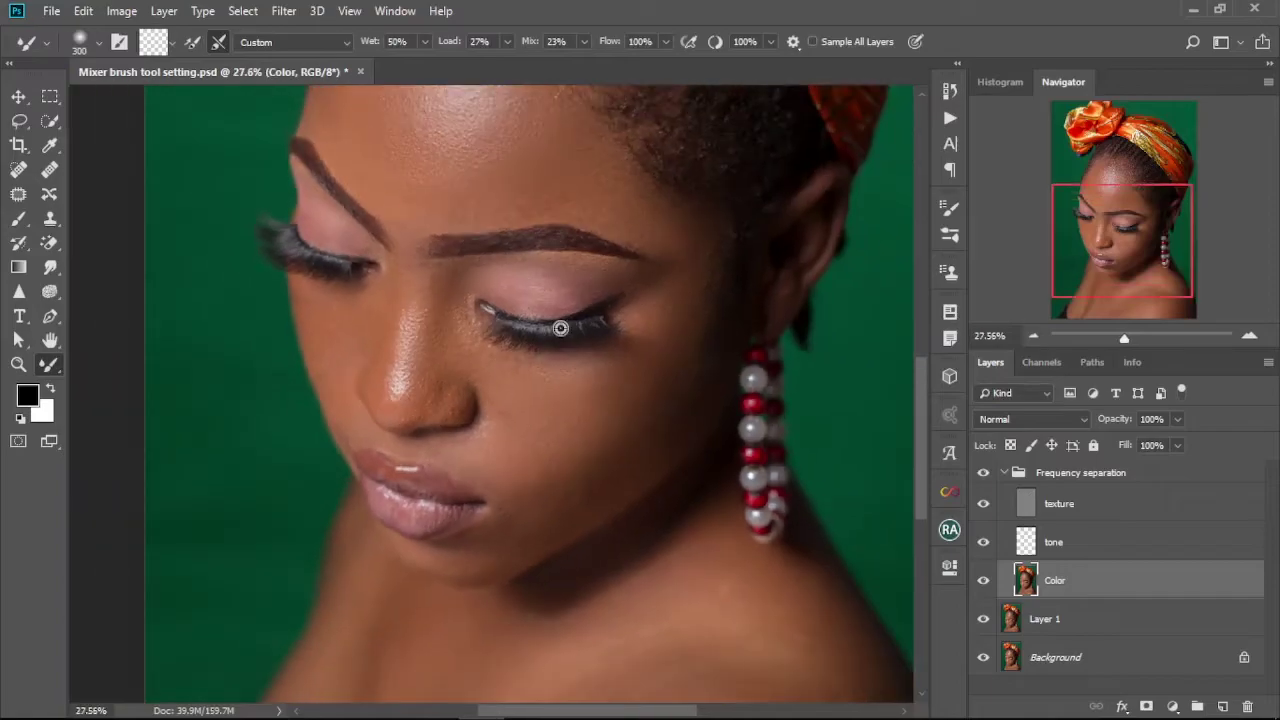
{"action": "key", "text": "bracketleft"}
{"action": "key", "text": "bracketleft"}
{"action": "scroll", "coordinate": [560, 328], "scroll_direction": "up", "scroll_amount": 2}
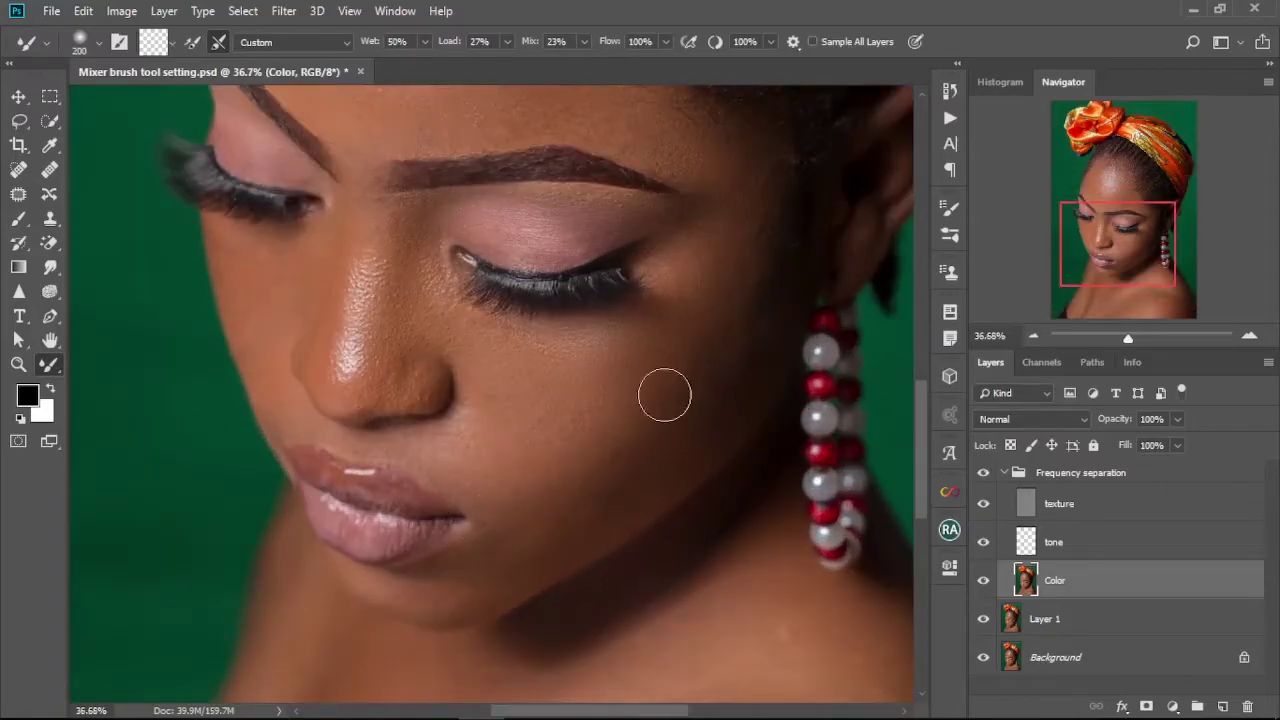
{"action": "key", "text": "bracketright"}
{"action": "key", "text": "bracketright"}
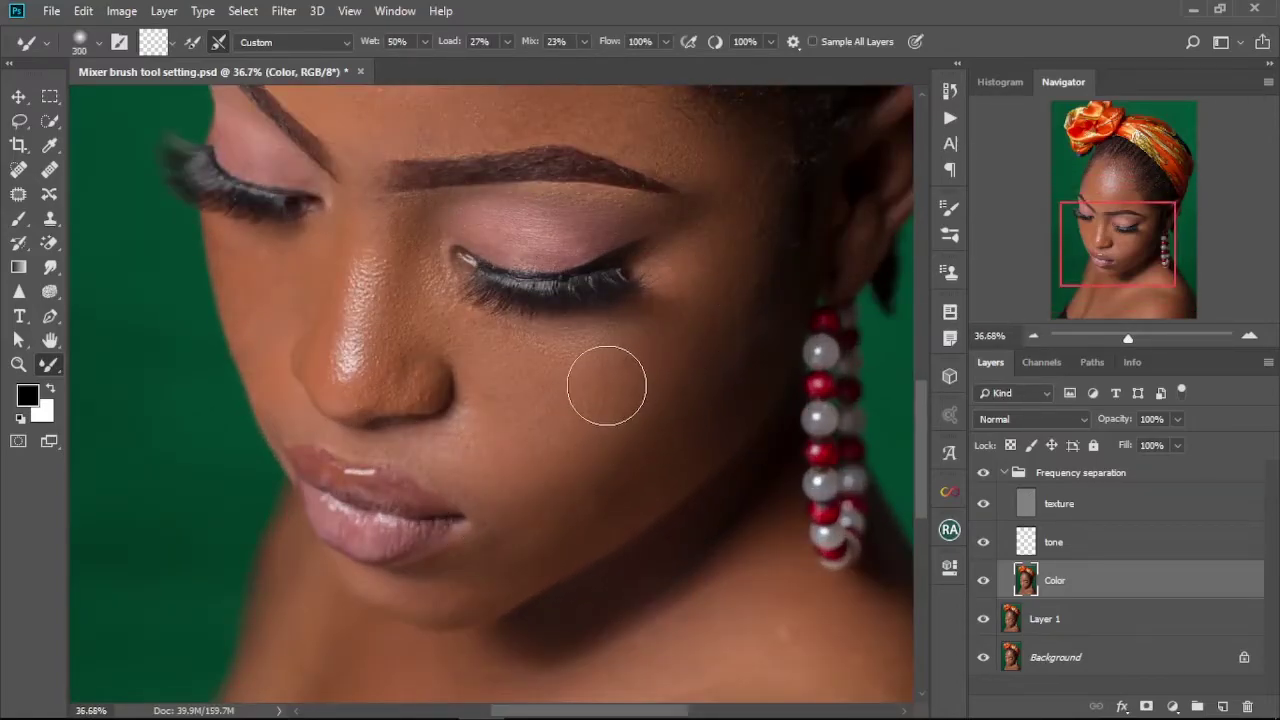
{"action": "key", "text": "bracketleft"}
{"action": "key", "text": "bracketleft"}
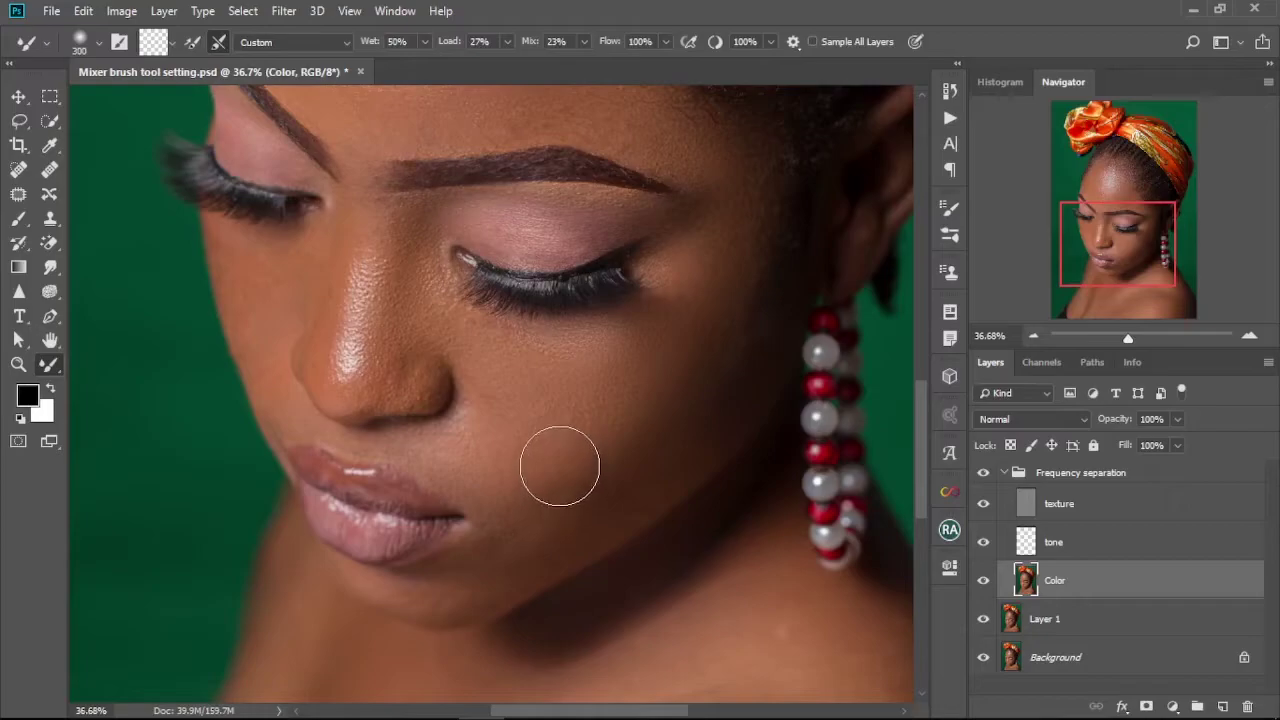
{"action": "key", "text": "bracketleft"}
{"action": "key", "text": "bracketleft"}
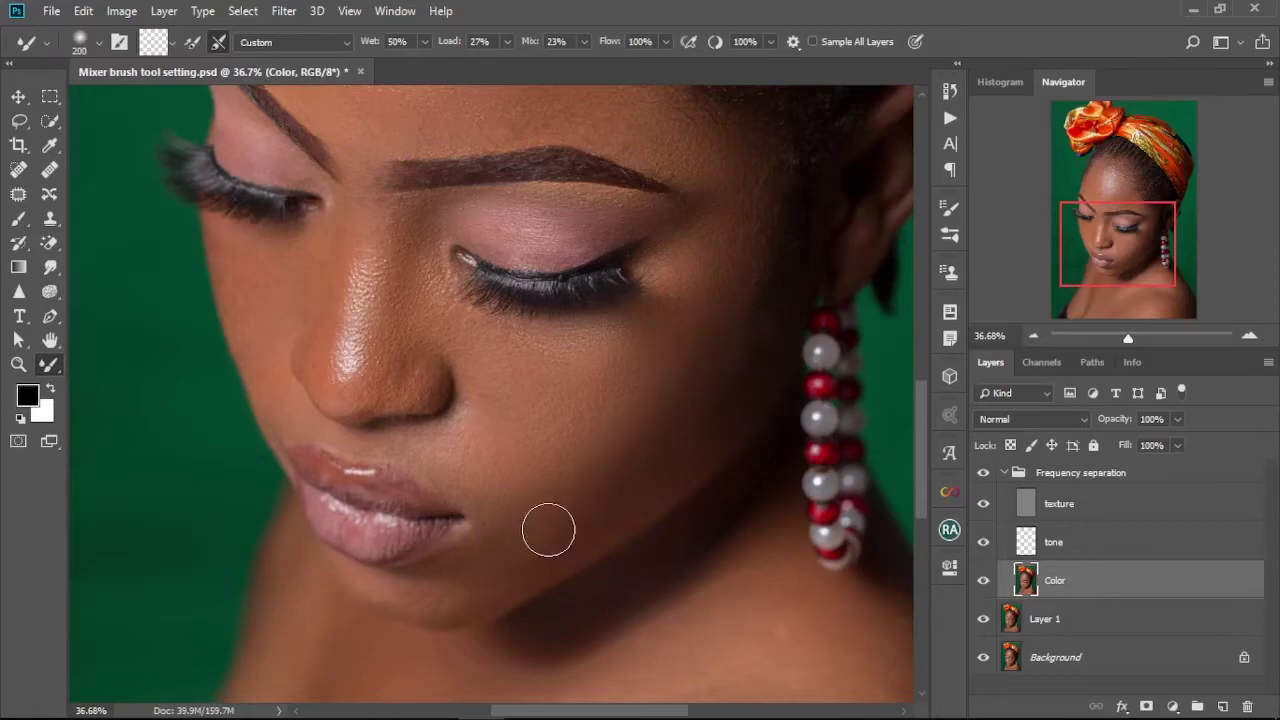
{"action": "key", "text": "bracketright"}
{"action": "key", "text": "bracketright"}
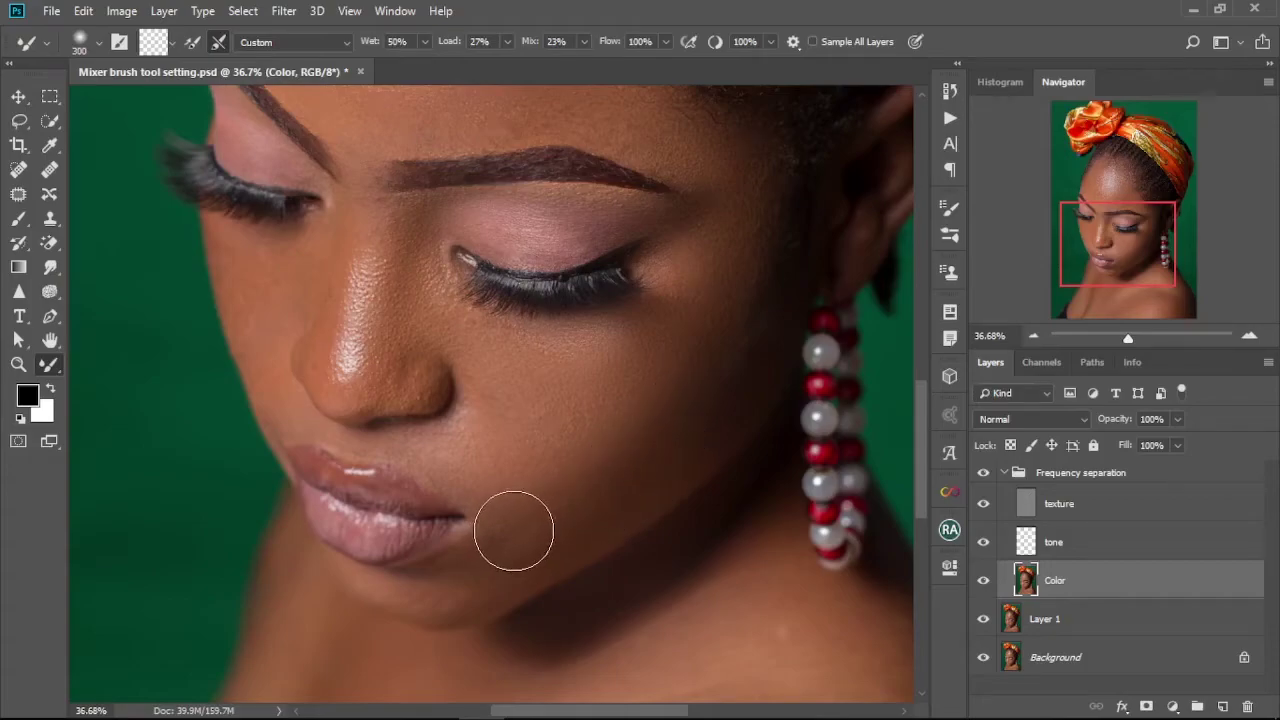
{"action": "key", "text": "bracketleft"}
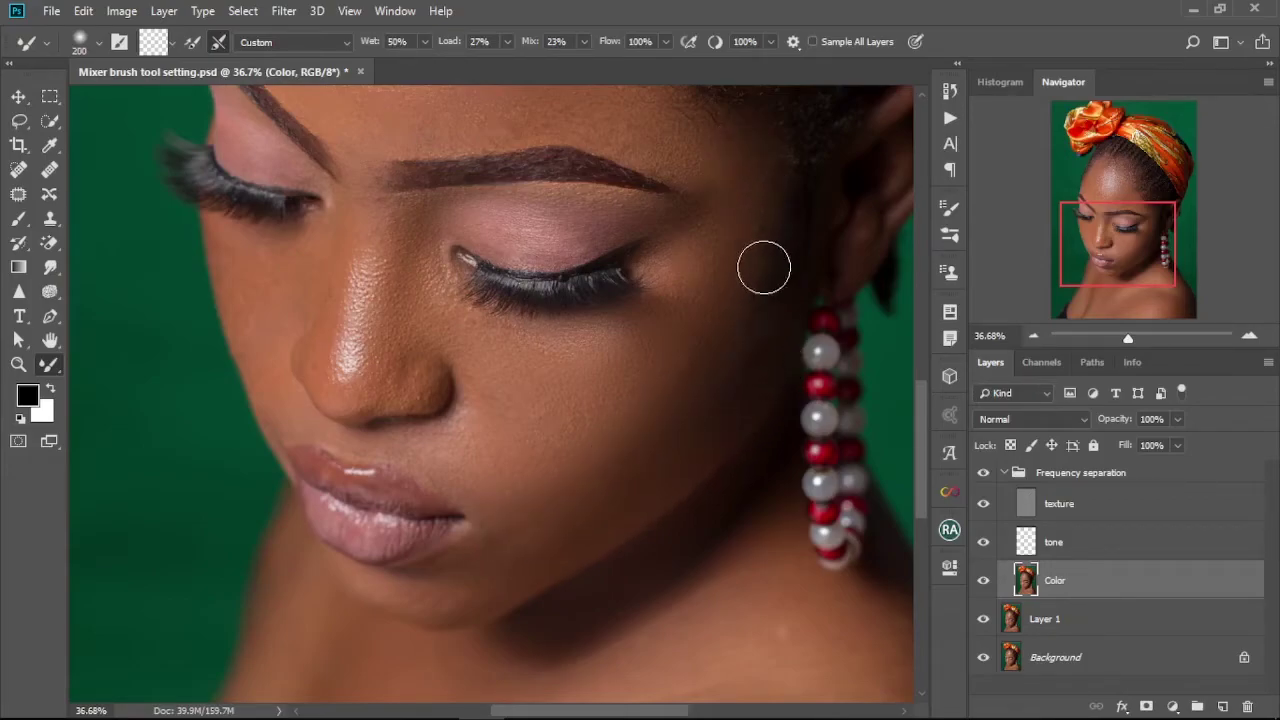
{"action": "left_click_drag", "start_coordinate": [506, 556], "coordinate": [671, 429]}
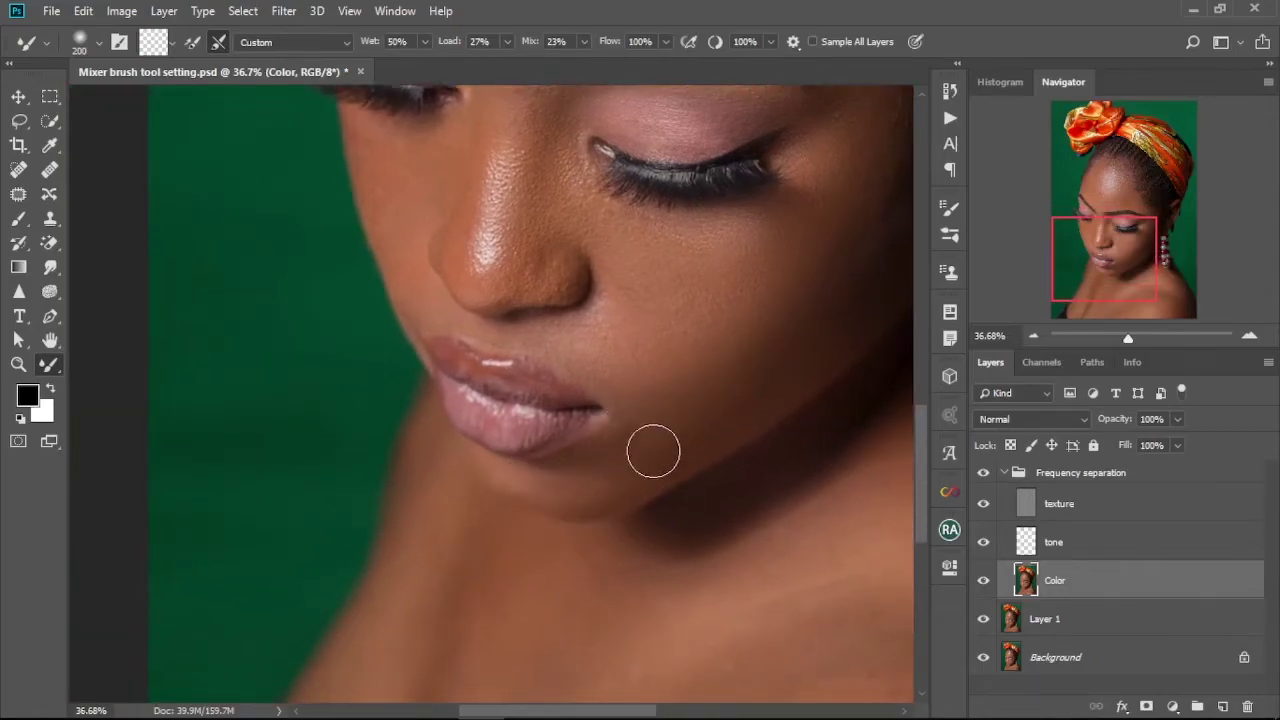
- Zoom and pan to bring the headwrap and whole face into view
{"action": "scroll", "coordinate": [594, 434], "scroll_direction": "down", "scroll_amount": 3}
{"action": "left_click_drag", "start_coordinate": [601, 446], "coordinate": [573, 530]}
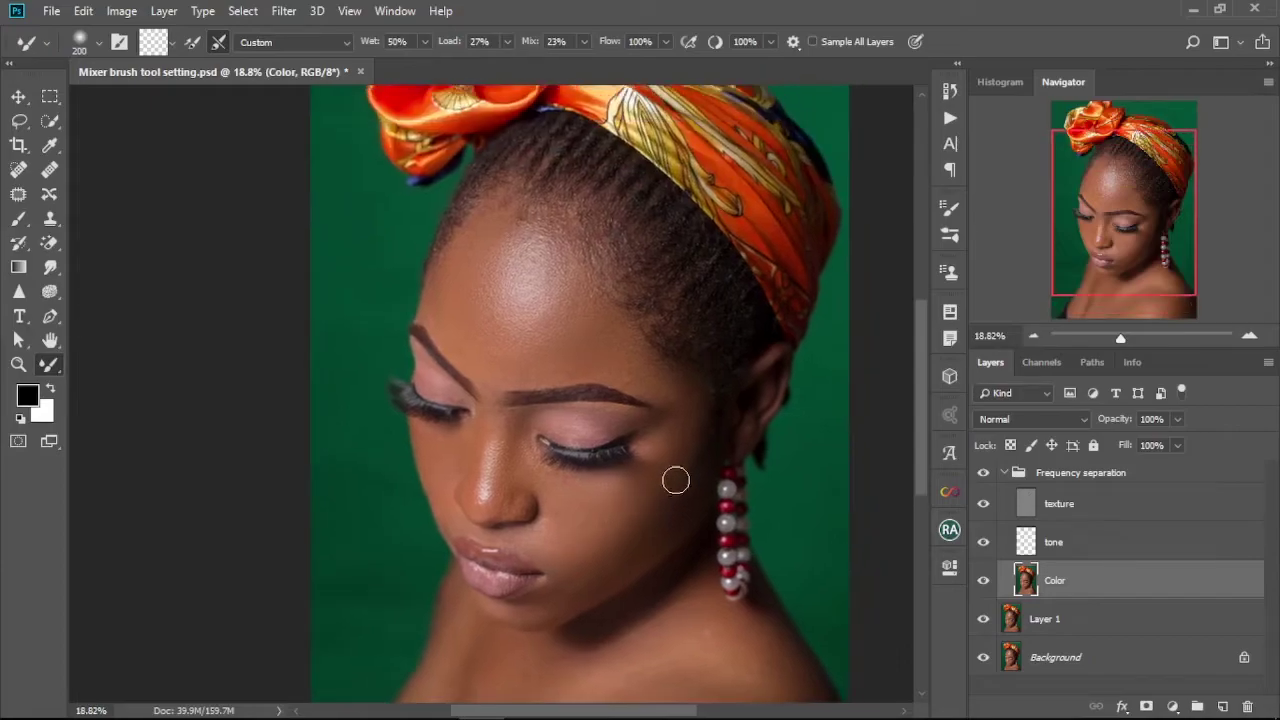
{"action": "scroll", "coordinate": [518, 517], "scroll_direction": "up", "scroll_amount": 3}
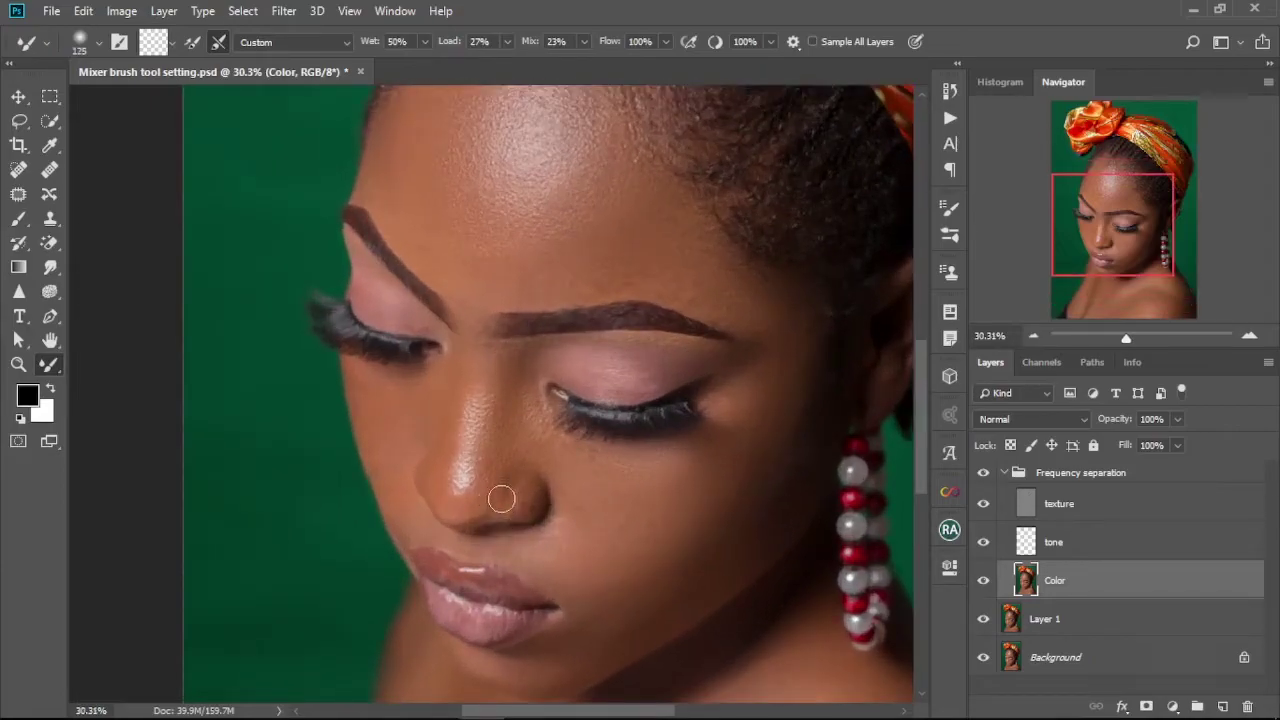
{"action": "scroll", "coordinate": [500, 497], "scroll_direction": "up", "scroll_amount": 2}
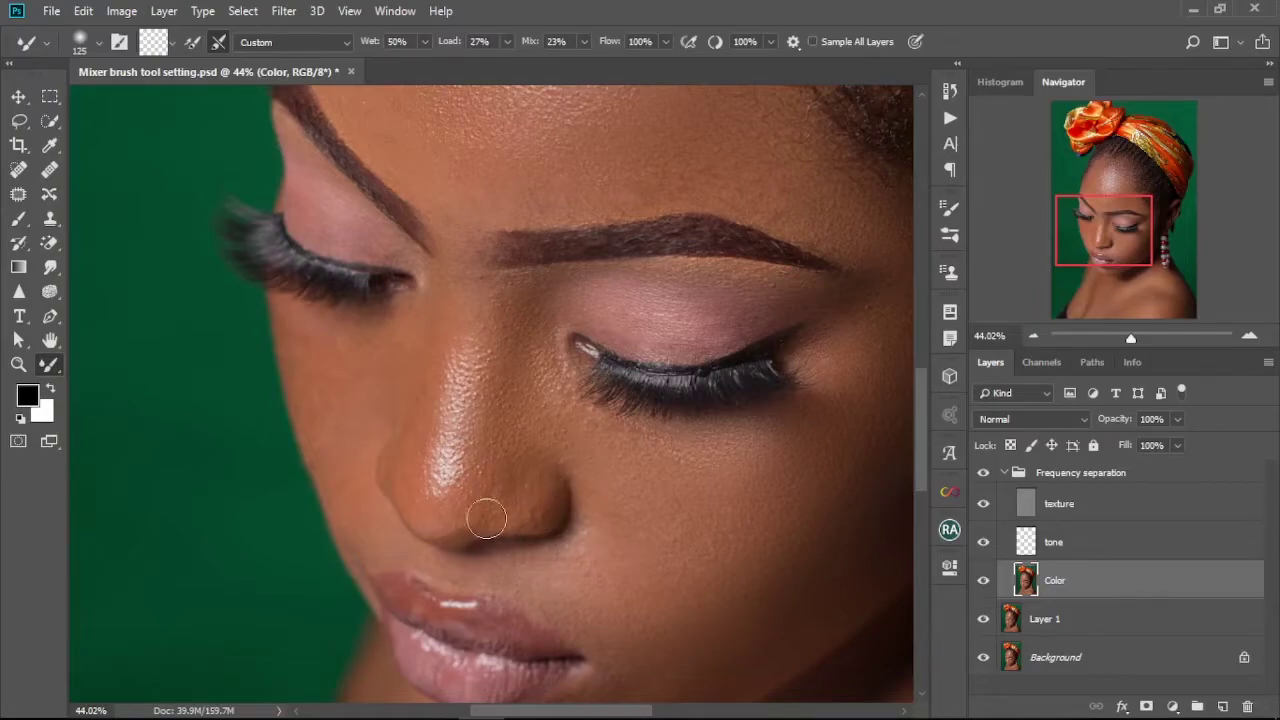
- Set the Mixer Brush size to 175 and pan over the eyes, brows, nose and lips
{"action": "key", "text": "bracketright"}
{"action": "key", "text": "bracketright"}
{"action": "key", "text": "bracketleft"}
{"action": "key", "text": "bracketleft"}
{"action": "key", "text": "bracketright"}
{"action": "key", "text": "bracketright"}
{"action": "left_click_drag", "start_coordinate": [380, 398], "coordinate": [430, 443]}
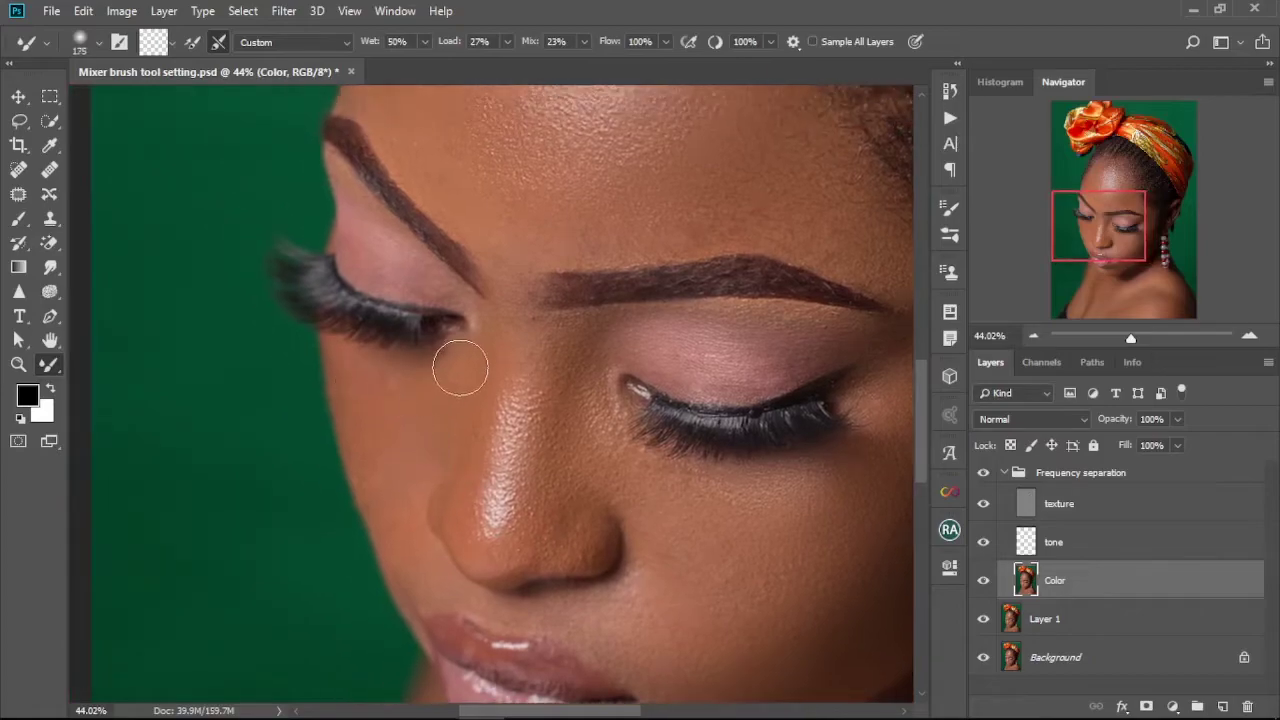
{"action": "left_click_drag", "start_coordinate": [592, 449], "coordinate": [607, 294]}
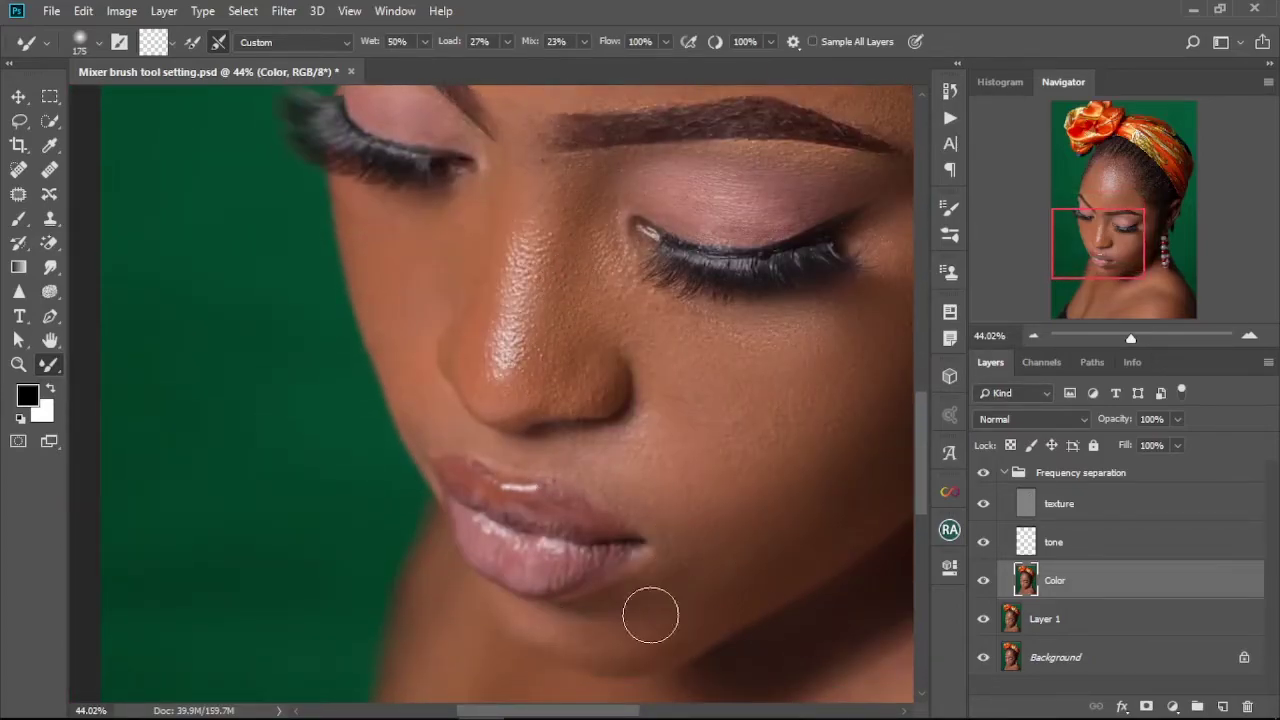
{"action": "scroll", "coordinate": [650, 615], "scroll_direction": "down", "scroll_amount": 5}
- Toggle the Frequency separation group off and on to compare, then pan toward the neck and shoulder
{"action": "left_click", "coordinate": [984, 473]}
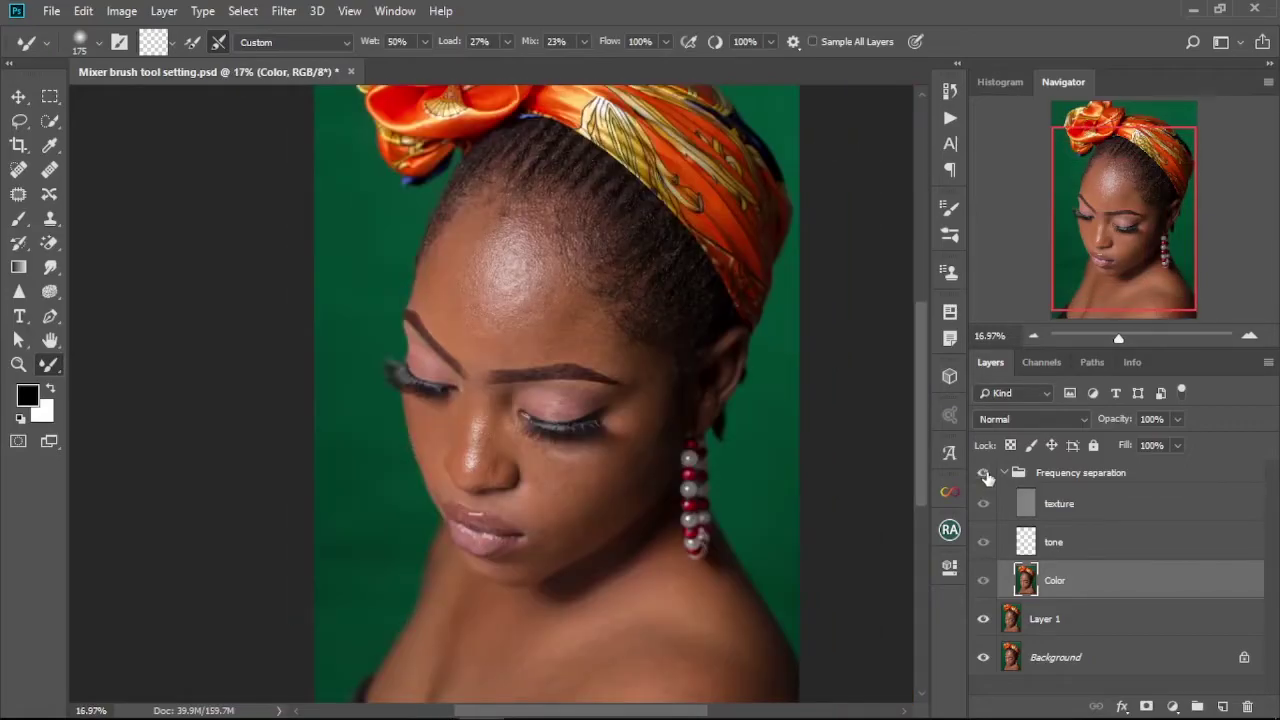
{"action": "left_click", "coordinate": [984, 473]}
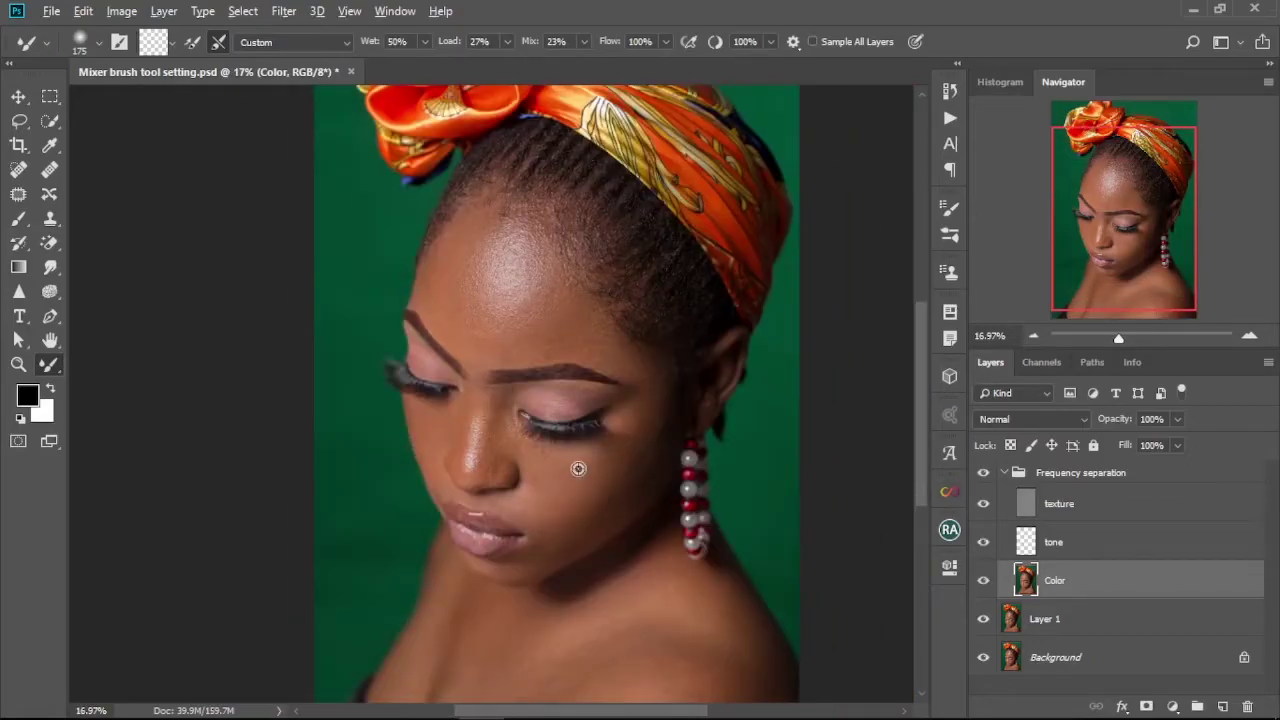
{"action": "scroll", "coordinate": [578, 468], "scroll_direction": "up", "scroll_amount": 2}
{"action": "left_click_drag", "start_coordinate": [594, 434], "coordinate": [606, 371]}
{"action": "scroll", "coordinate": [613, 452], "scroll_direction": "down", "scroll_amount": 2}
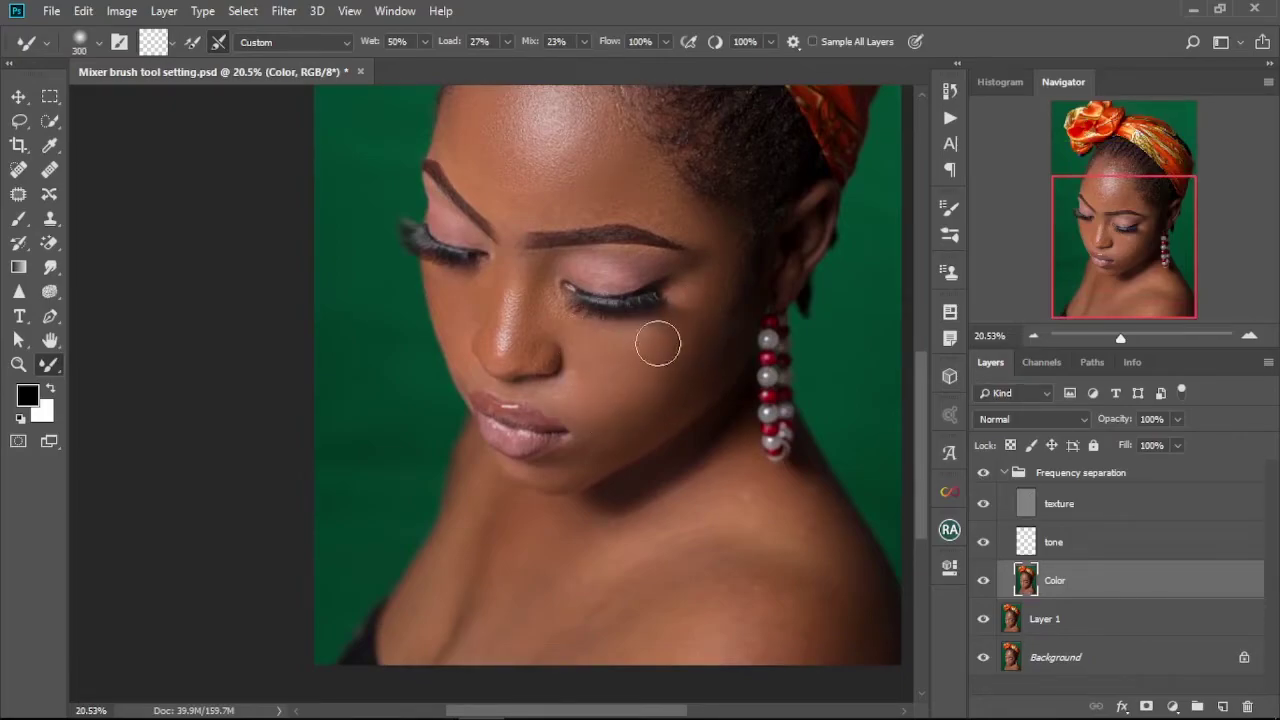
{"action": "left_click_drag", "start_coordinate": [589, 448], "coordinate": [594, 379]}
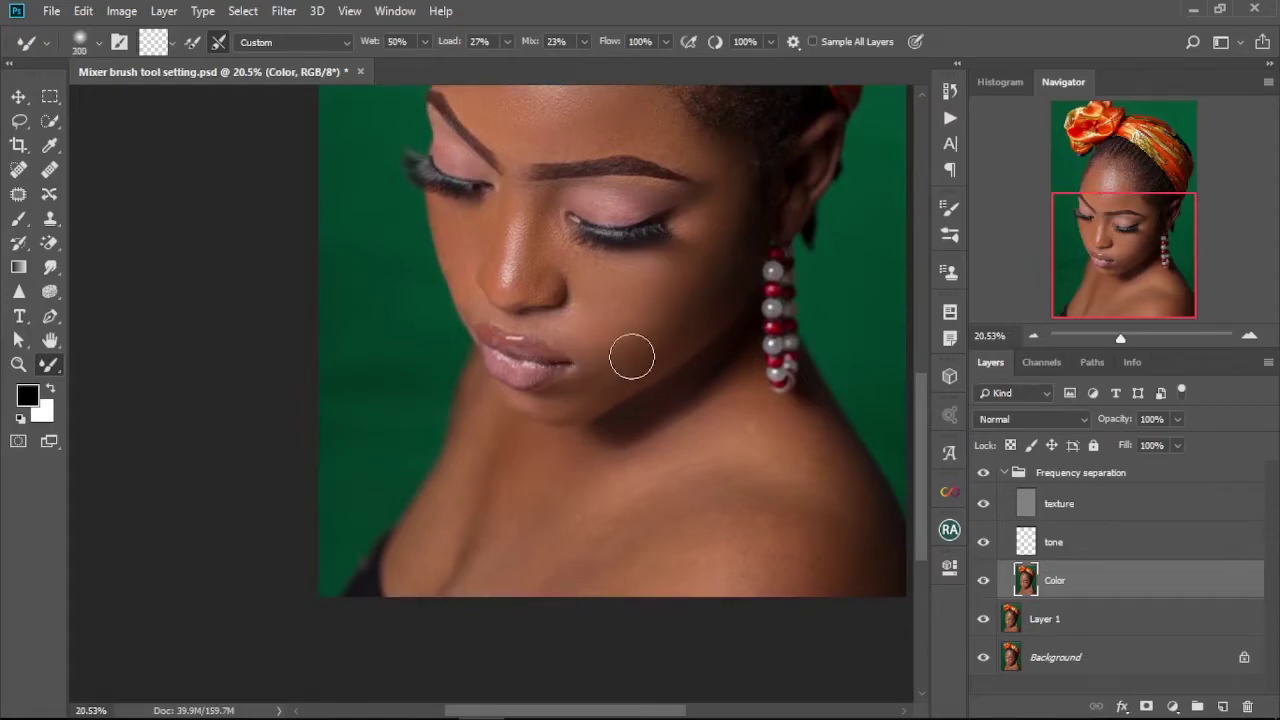
- Zoom and pan to center the face, then bring the neck and shoulder into view
{"action": "scroll", "coordinate": [566, 437], "scroll_direction": "down", "scroll_amount": 3}
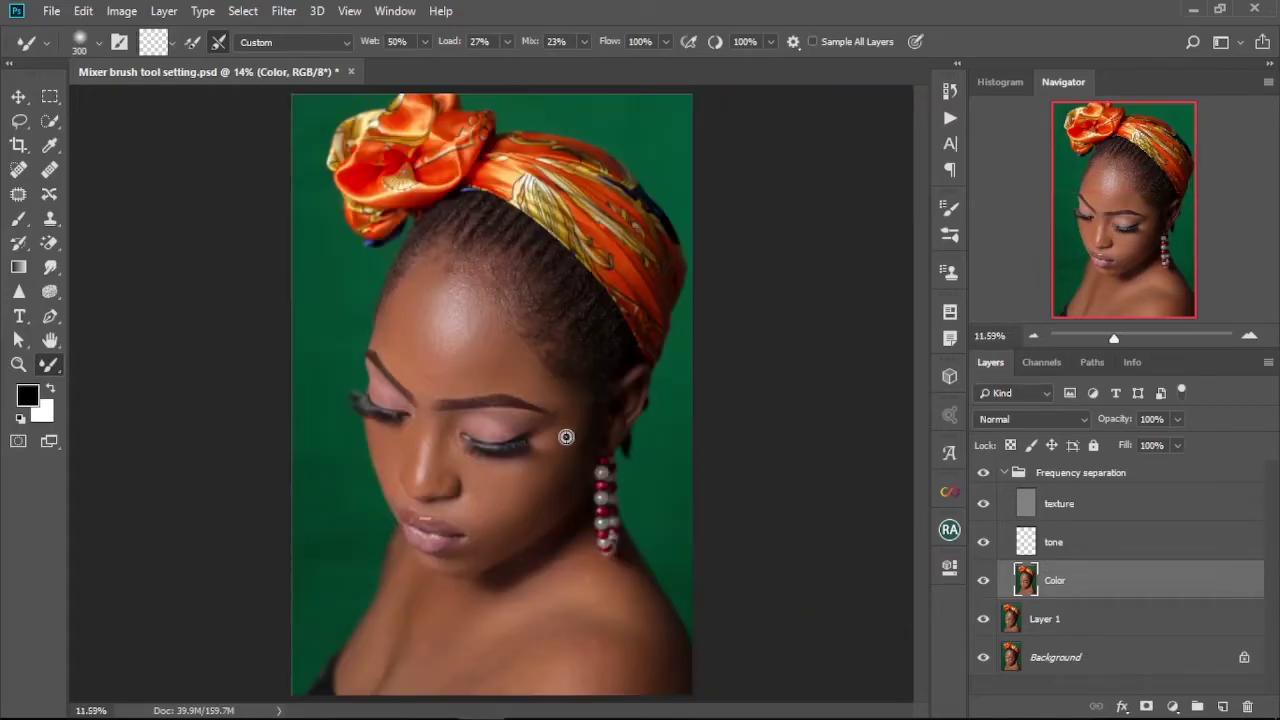
{"action": "scroll", "coordinate": [475, 445], "scroll_direction": "up", "scroll_amount": 3}
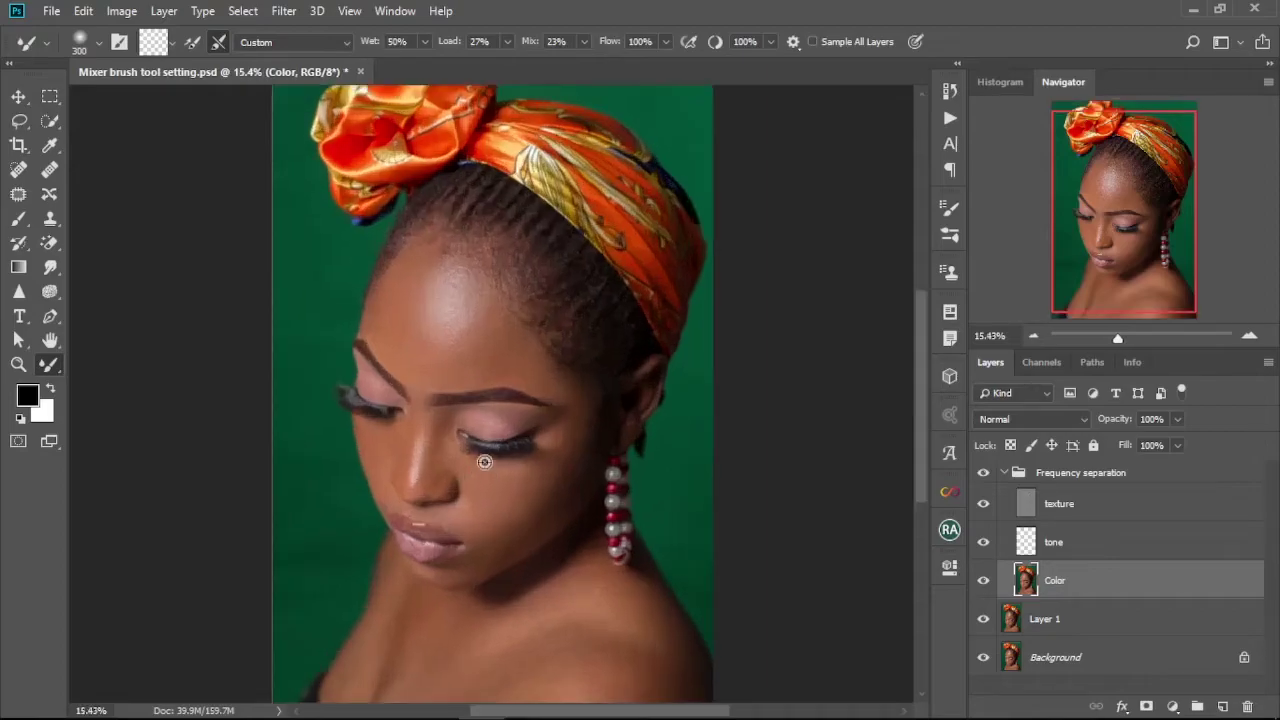
{"action": "left_click_drag", "start_coordinate": [547, 441], "coordinate": [584, 387]}
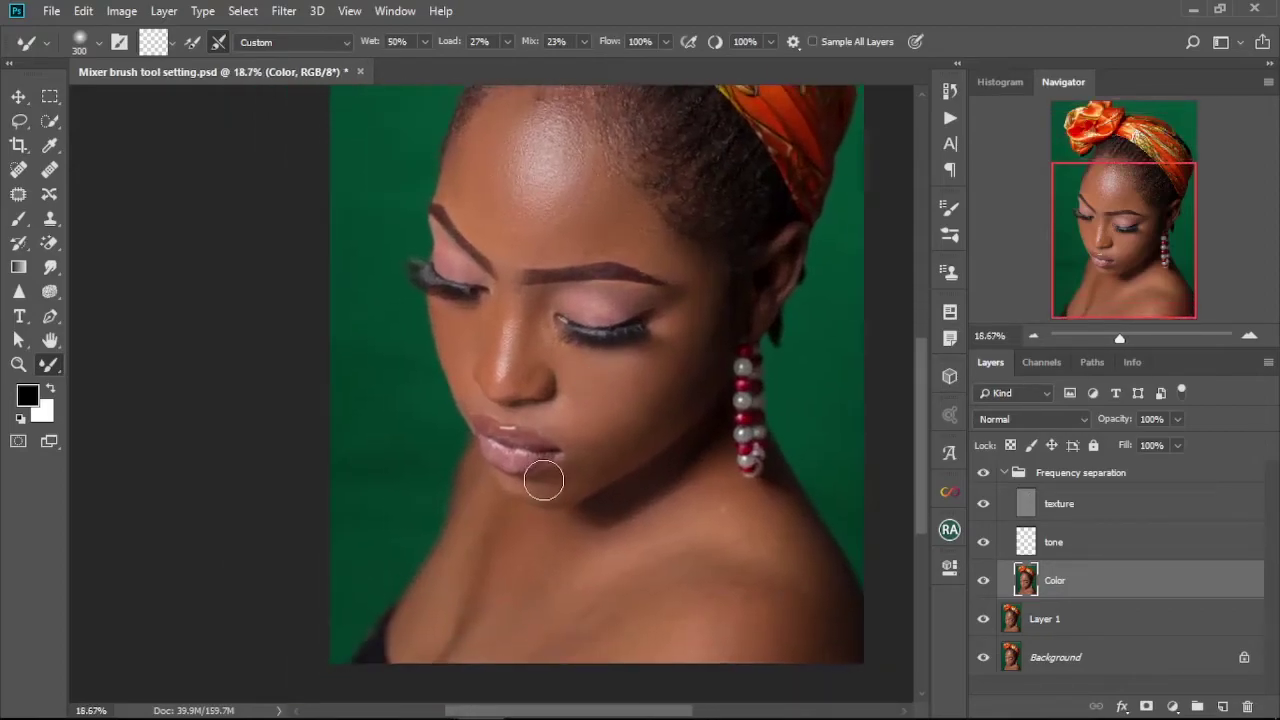
{"action": "scroll", "coordinate": [543, 481], "scroll_direction": "up", "scroll_amount": 1}
{"action": "scroll", "coordinate": [543, 481], "scroll_direction": "down", "scroll_amount": 2}
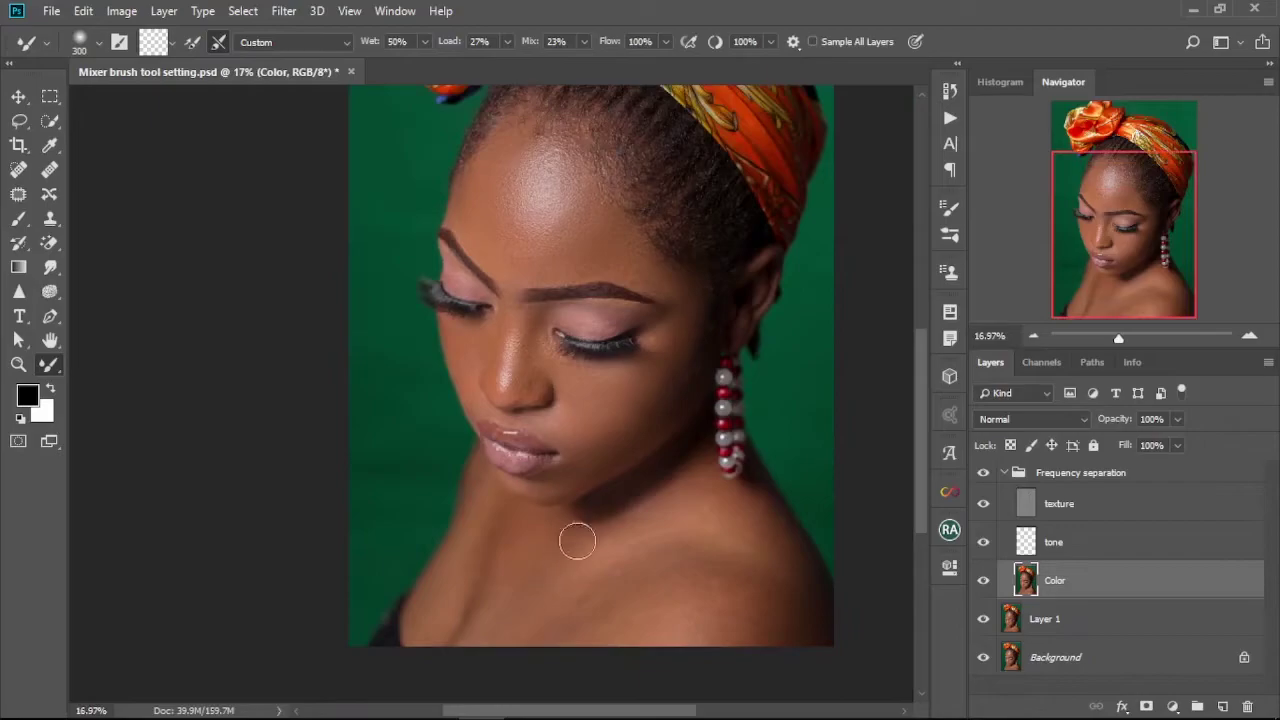
{"action": "scroll", "coordinate": [577, 541], "scroll_direction": "up", "scroll_amount": 1}
{"action": "scroll", "coordinate": [543, 566], "scroll_direction": "up", "scroll_amount": 1}
{"action": "scroll", "coordinate": [526, 586], "scroll_direction": "up", "scroll_amount": 1}
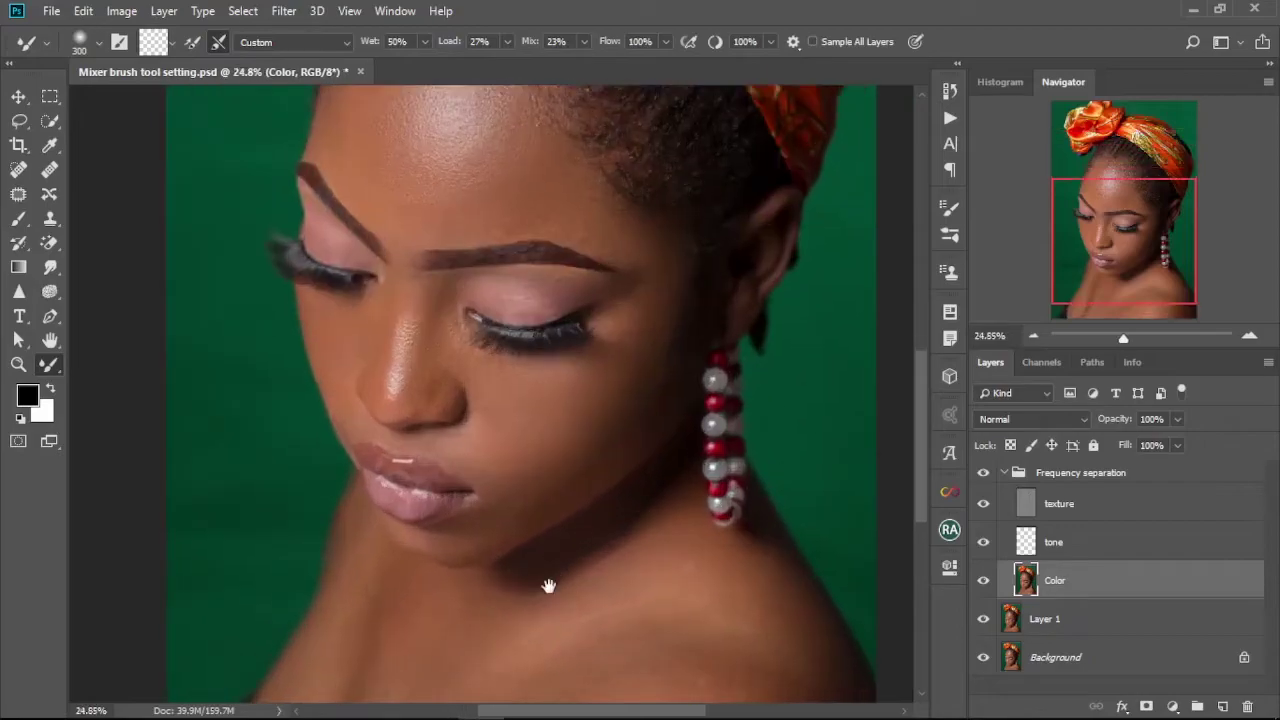
{"action": "left_click_drag", "start_coordinate": [548, 585], "coordinate": [543, 451]}
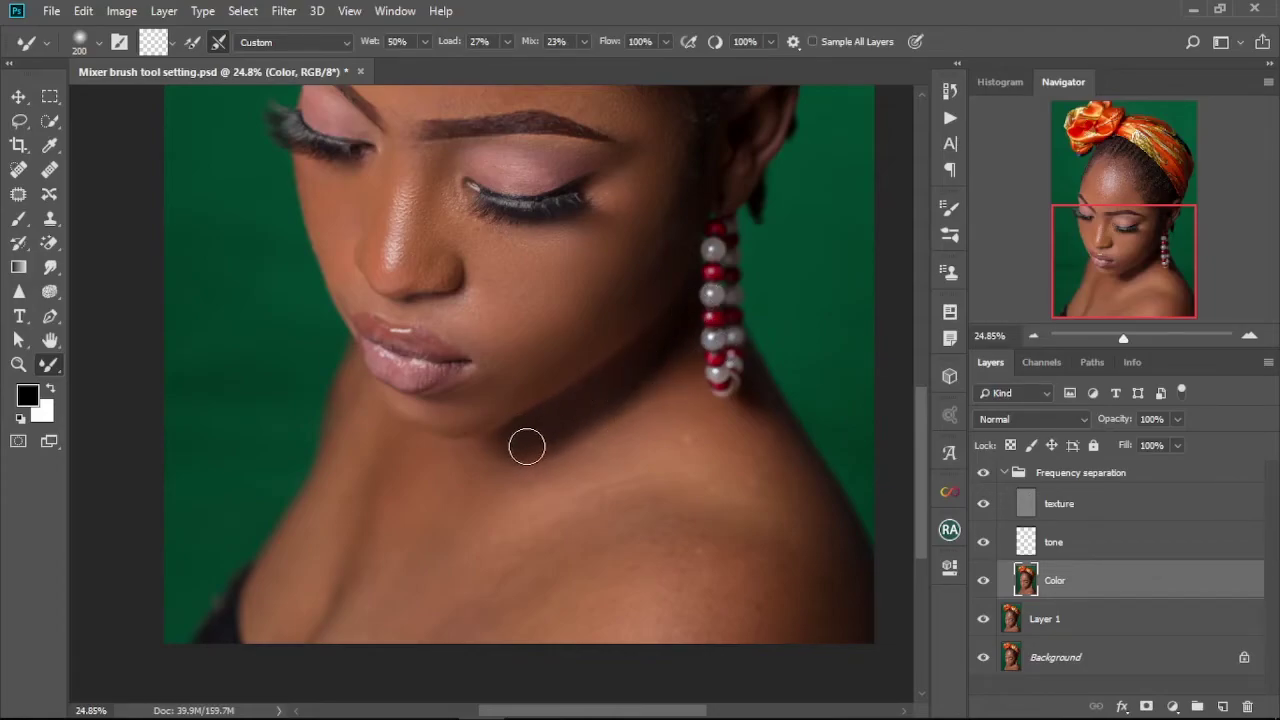
- Resize the Mixer Brush to 500, then 250, settling at 400 for the neck and shoulder
{"action": "key", "text": "bracketright"}
{"action": "key", "text": "bracketright"}
{"action": "key", "text": "bracketright"}
{"action": "key", "text": "bracketright"}
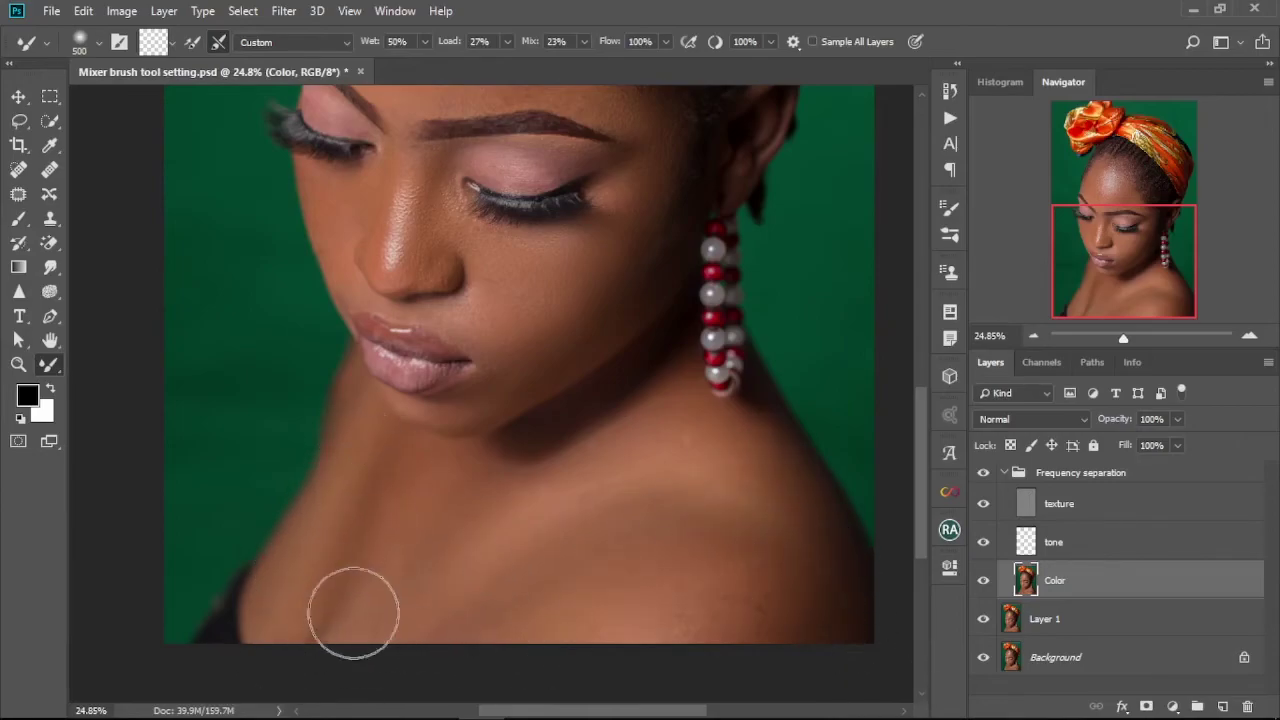
{"action": "key", "text": "bracketleft"}
{"action": "key", "text": "bracketleft"}
{"action": "key", "text": "bracketleft"}
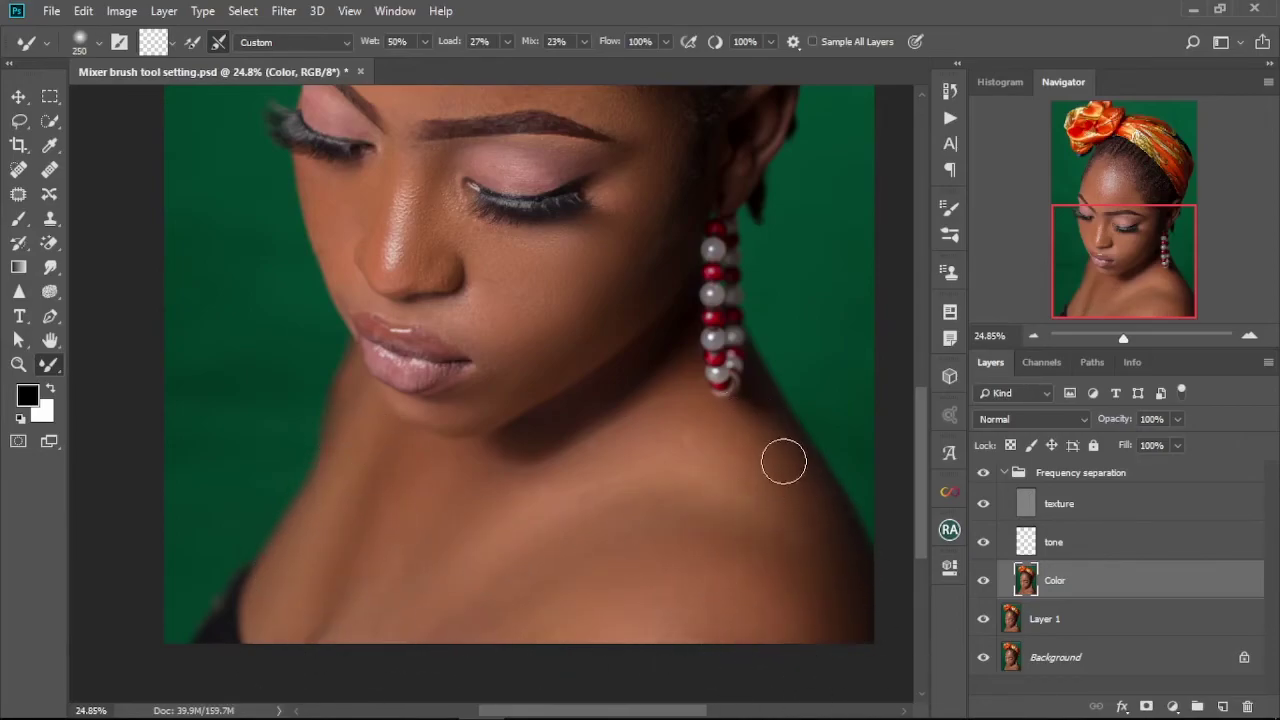
{"action": "key", "text": "bracketright"}
{"action": "key", "text": "bracketright"}
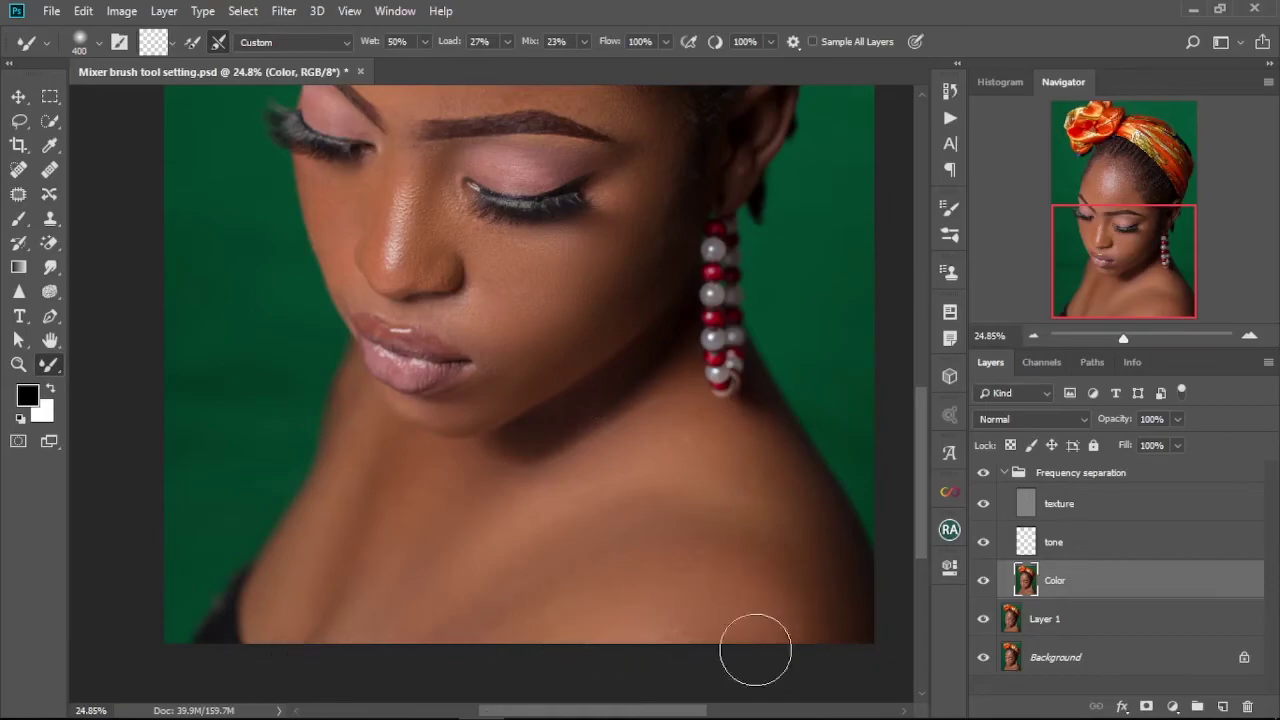
{"action": "key", "text": "ctrl+0"}
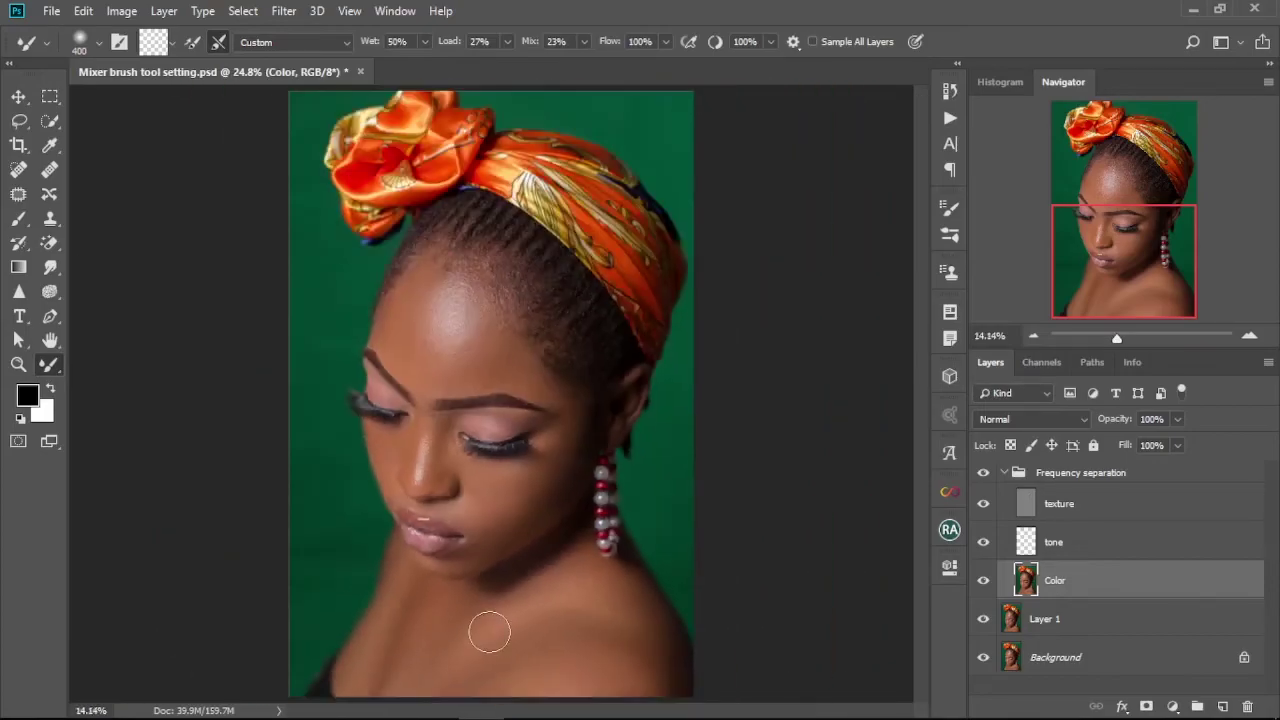
{"action": "left_click", "coordinate": [985, 476]}
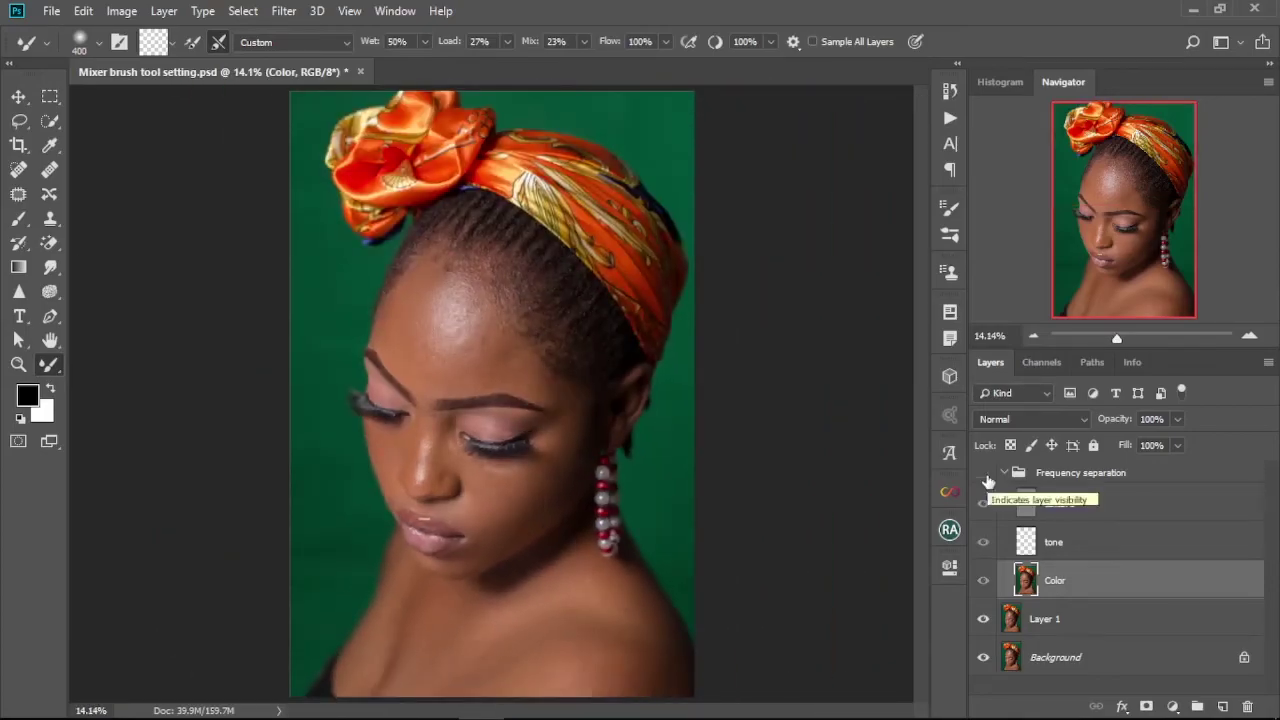
{"action": "left_click", "coordinate": [985, 476]}
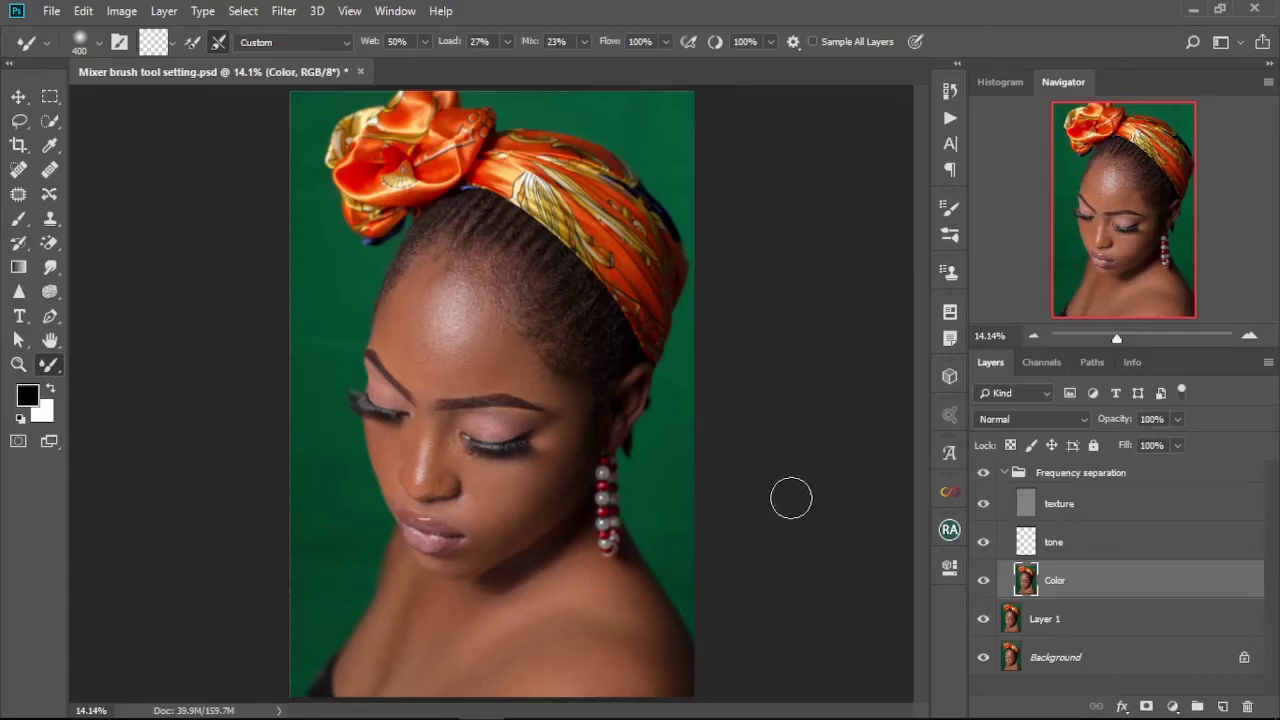
{"action": "scroll", "coordinate": [485, 412], "scroll_direction": "up", "scroll_amount": 5}
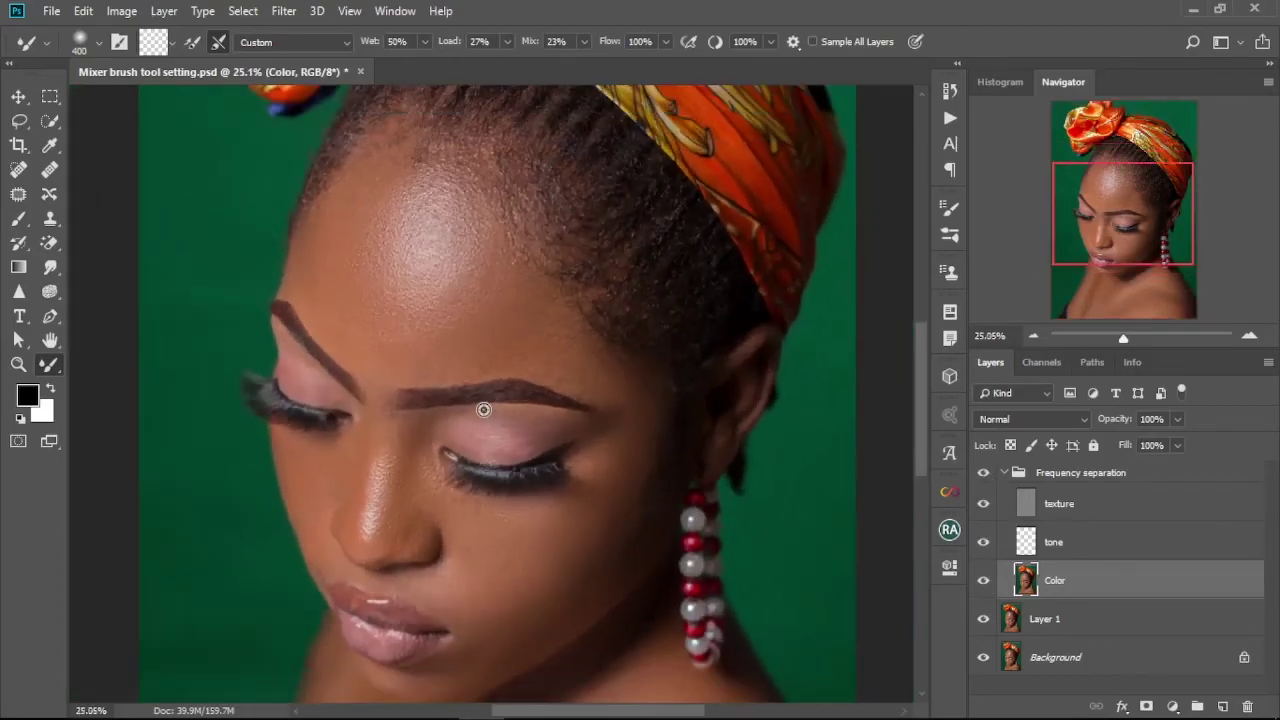
{"action": "mouse_move", "coordinate": [460, 349]}
{"action": "left_mouse_down"}
{"action": "mouse_move", "coordinate": [543, 294]}
{"action": "mouse_move", "coordinate": [543, 277]}
{"action": "mouse_move", "coordinate": [501, 485]}
{"action": "left_mouse_up"}
{"action": "scroll", "coordinate": [526, 320], "scroll_direction": "up", "scroll_amount": 4}
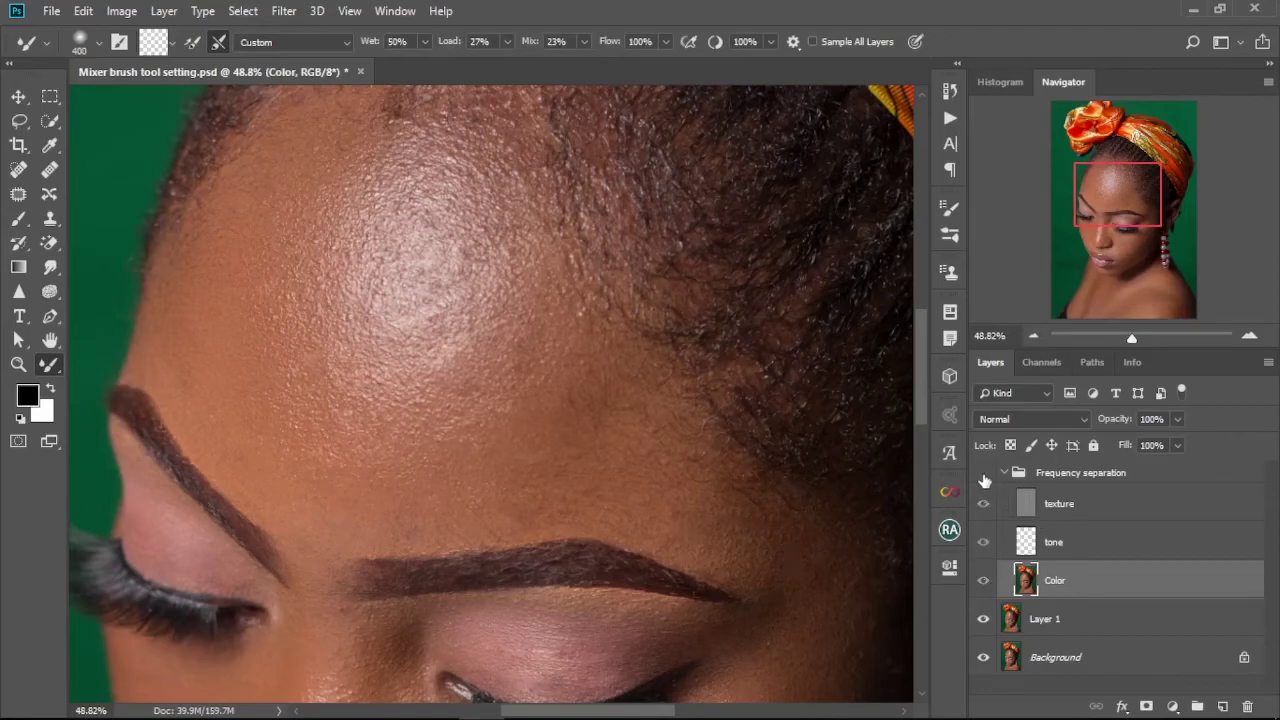
{"action": "left_click", "coordinate": [983, 474]}
{"action": "key", "text": "ctrl+0"}
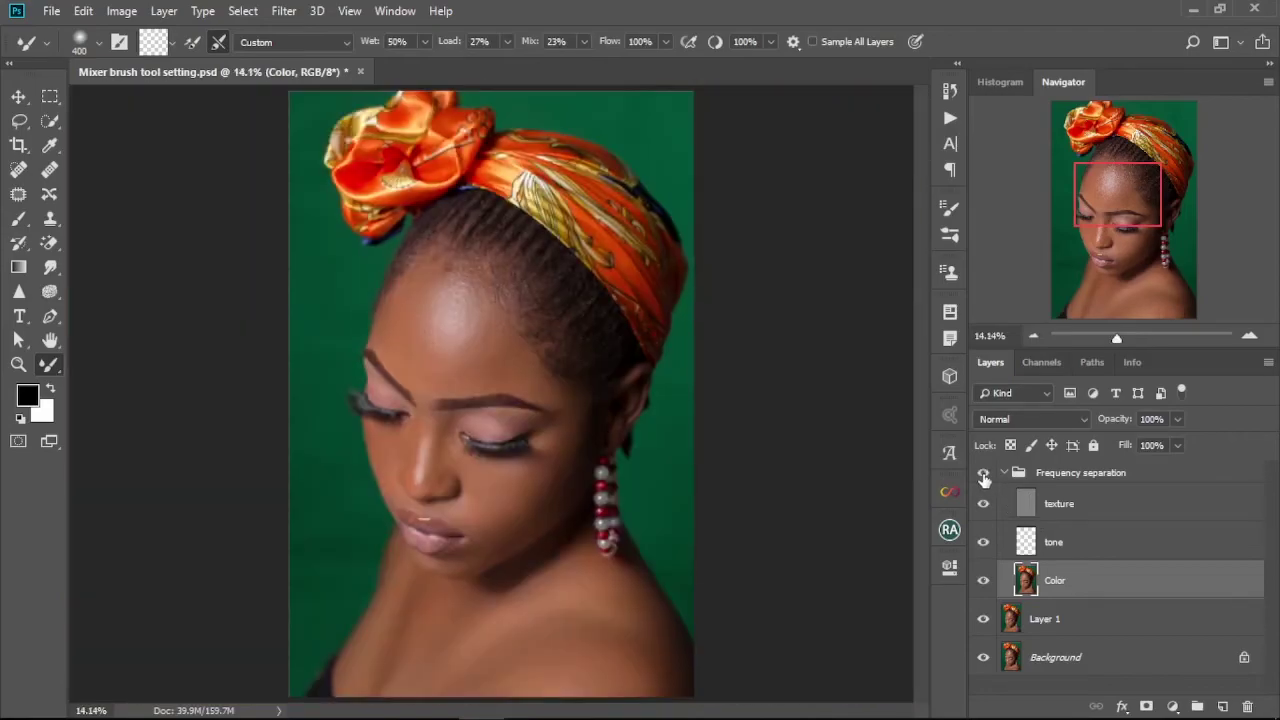
{"action": "scroll", "coordinate": [537, 403], "scroll_direction": "up", "scroll_amount": 2}
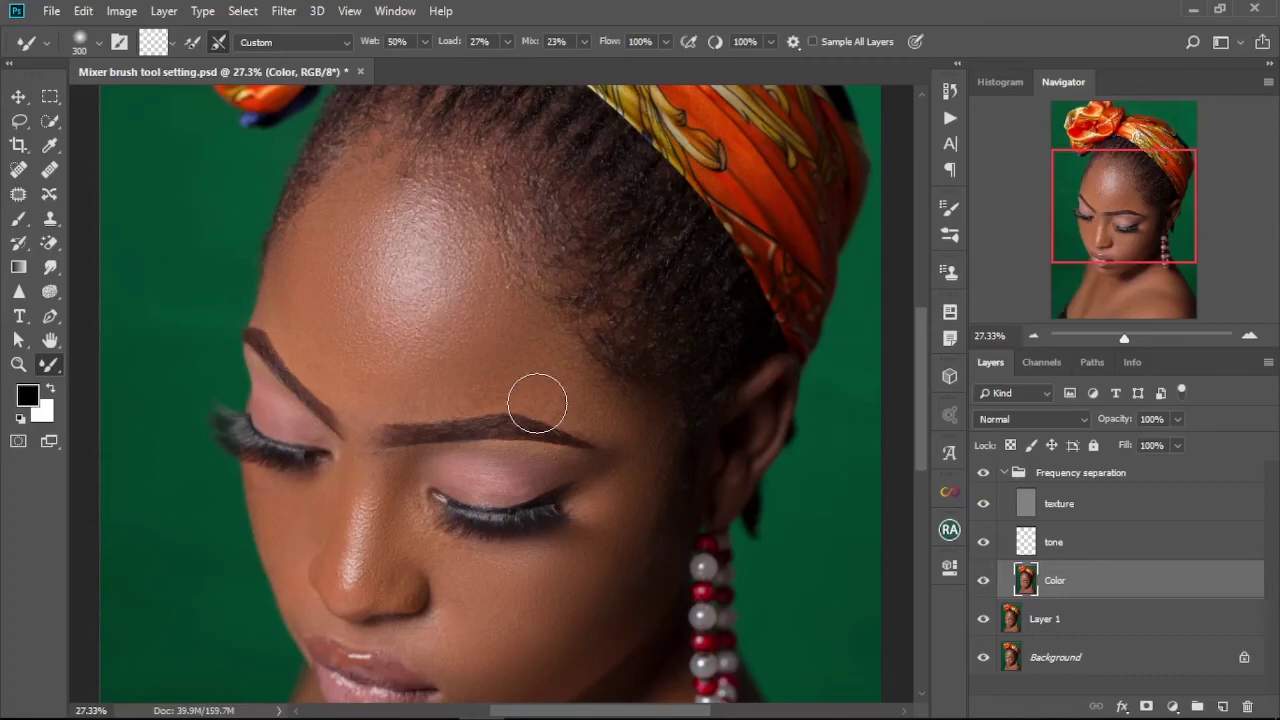